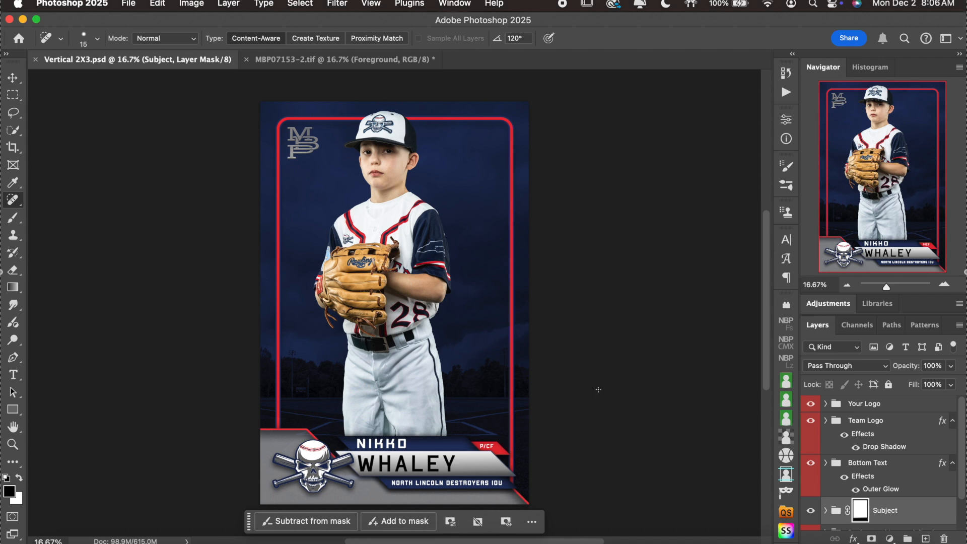
Zoom in to inspect the Vertical 2X3 card template, zoom back out, and pick the Move tool.
left_click(942, 287)
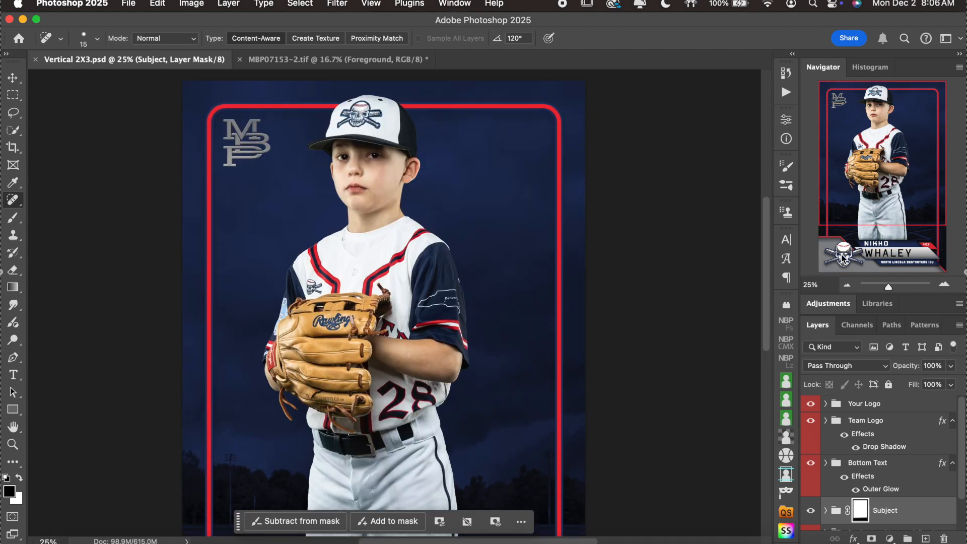
left_click(847, 285)
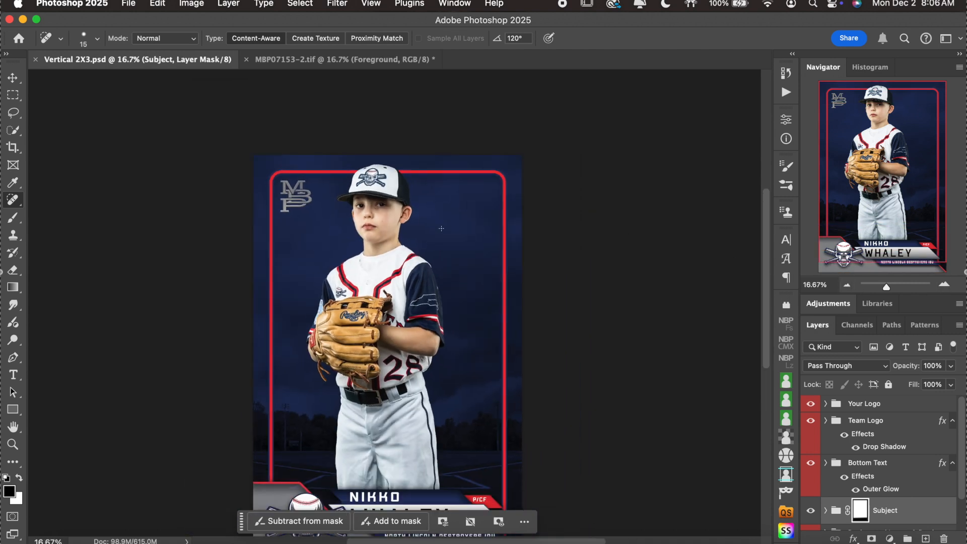
scroll(441, 228, "down", 3)
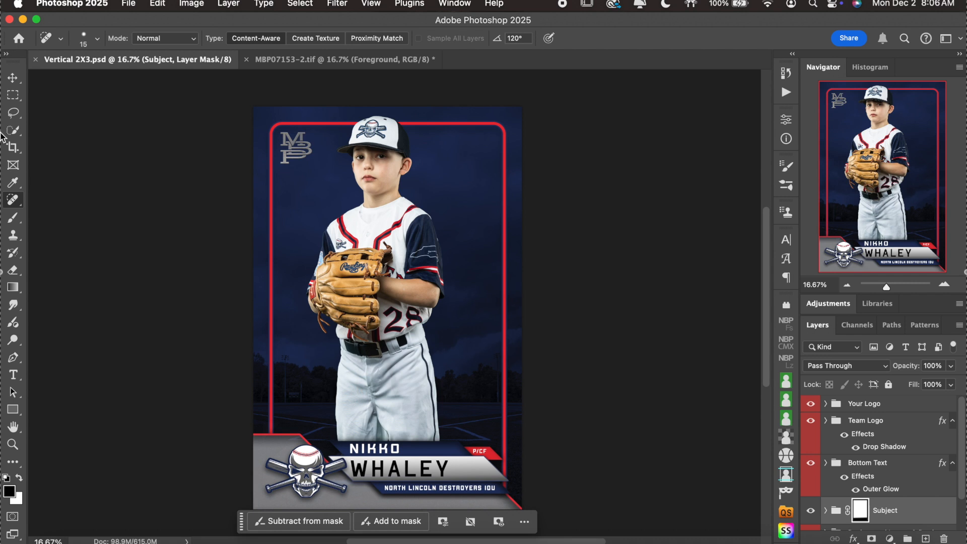
left_click(13, 78)
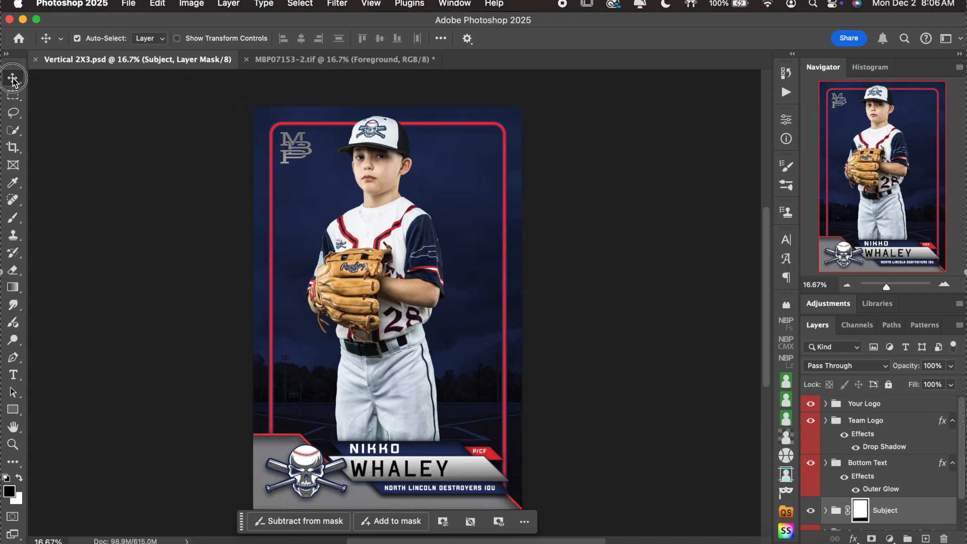
Select the Sample Subject player layer from the canvas, then switch to the MBP07153-2.tif document.
left_click(97, 44)
left_click(95, 40)
left_click(380, 156)
left_click(871, 435)
scroll(871, 435, "down", 3)
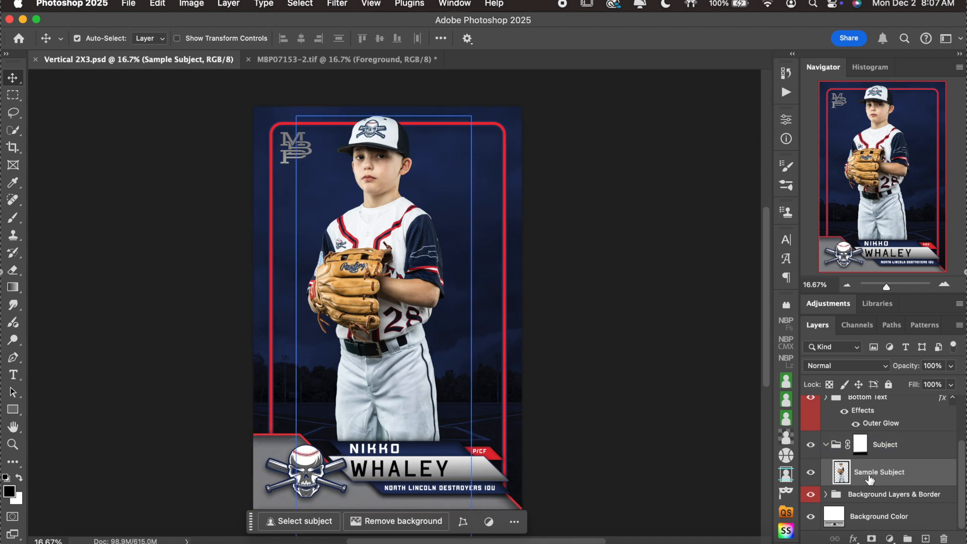
left_click(336, 61)
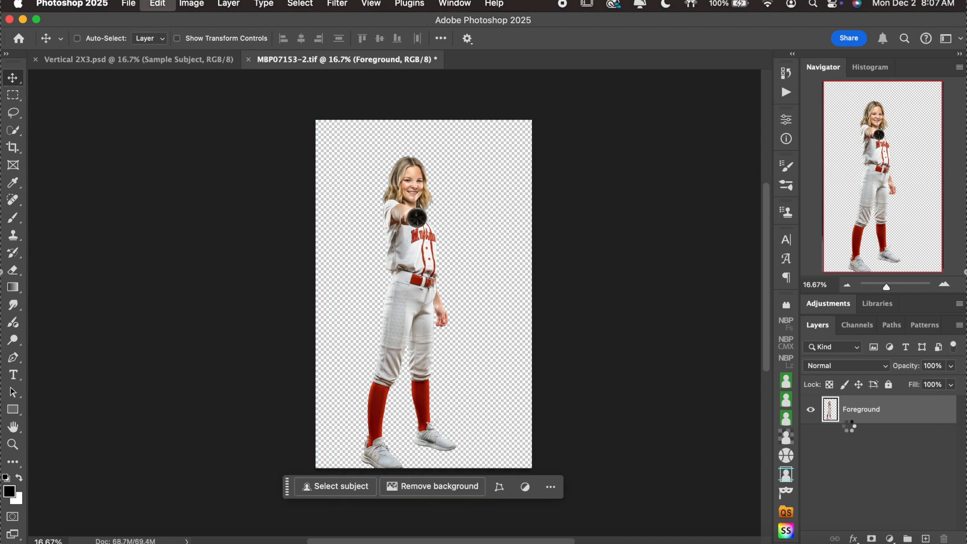
Paste the cut-out softball player into Vertical 2X3.psd and scale her up to about 188%.
left_click(182, 54)
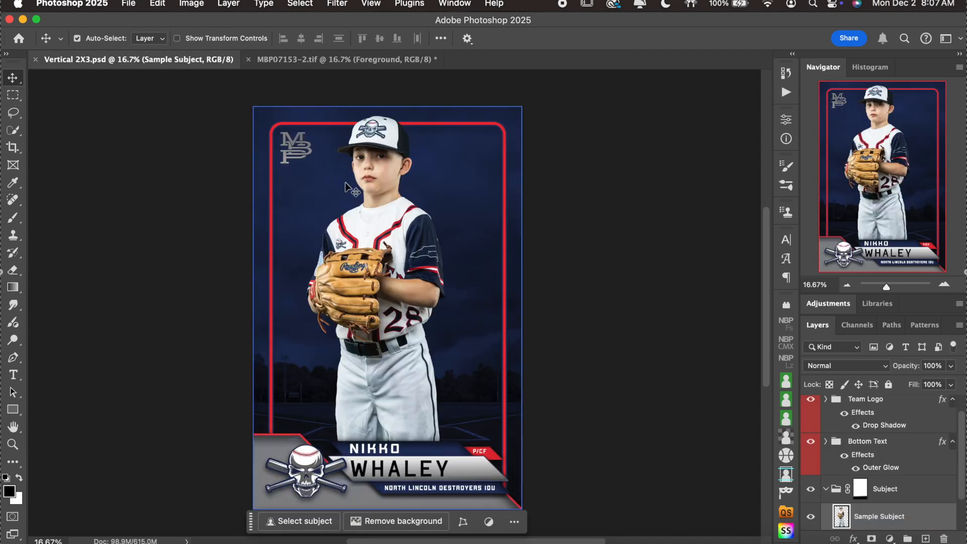
key("super+v")
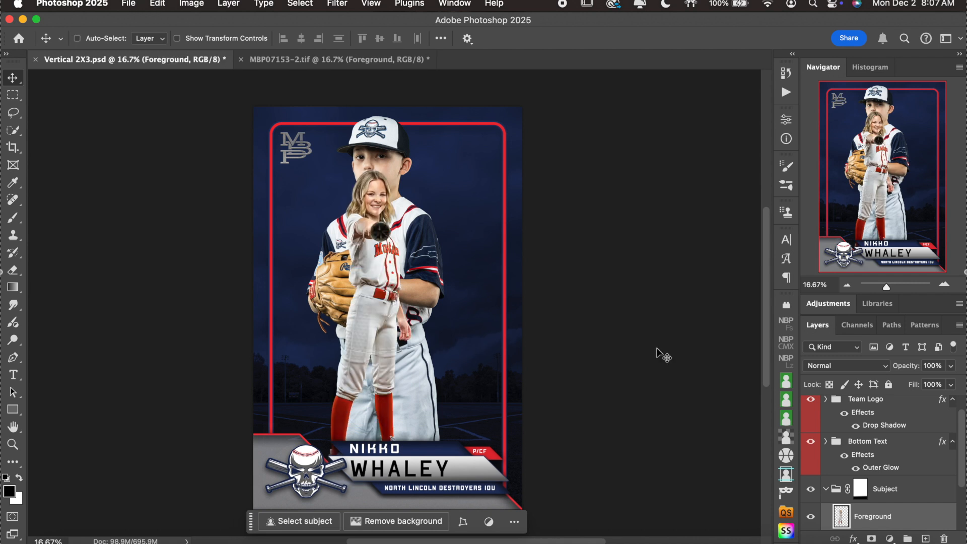
key("super+t")
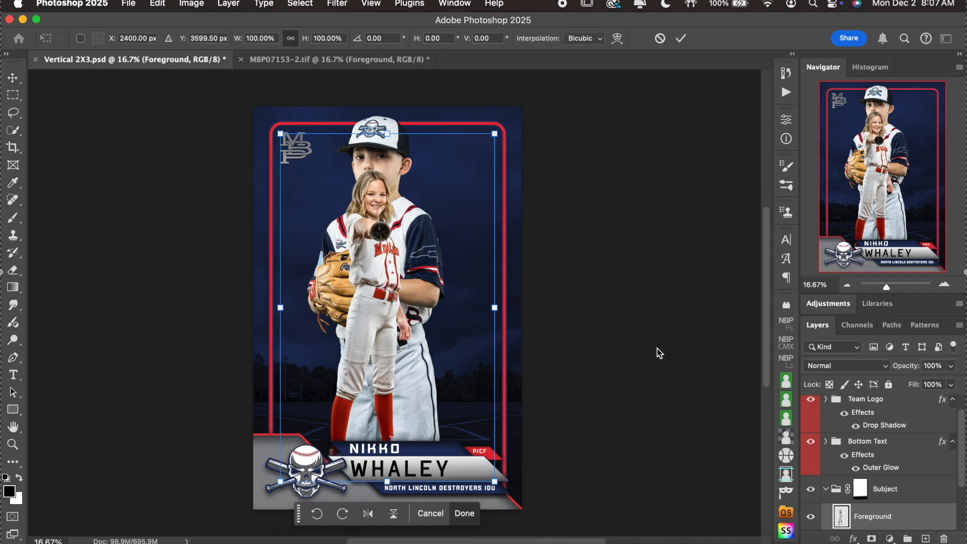
left_click_drag(494, 308, 562, 340)
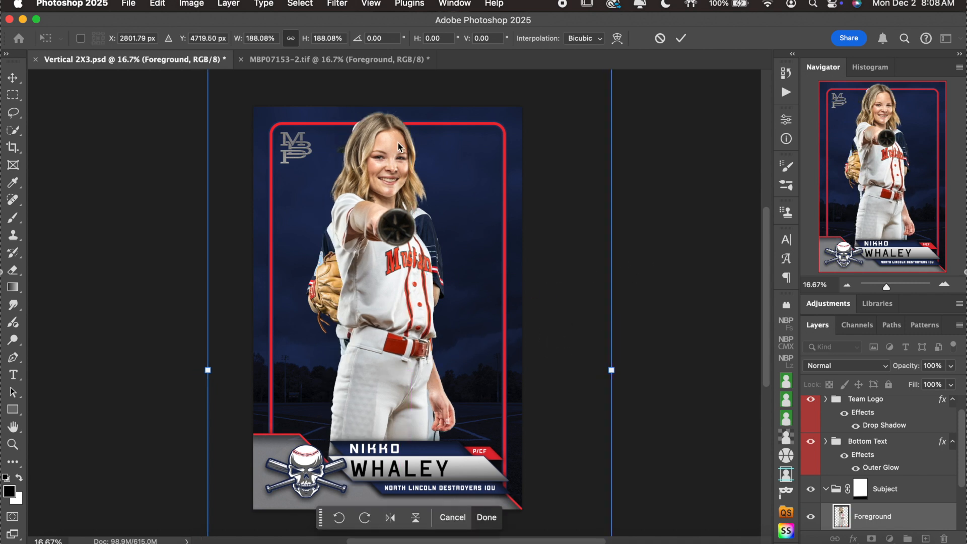
key("Return")
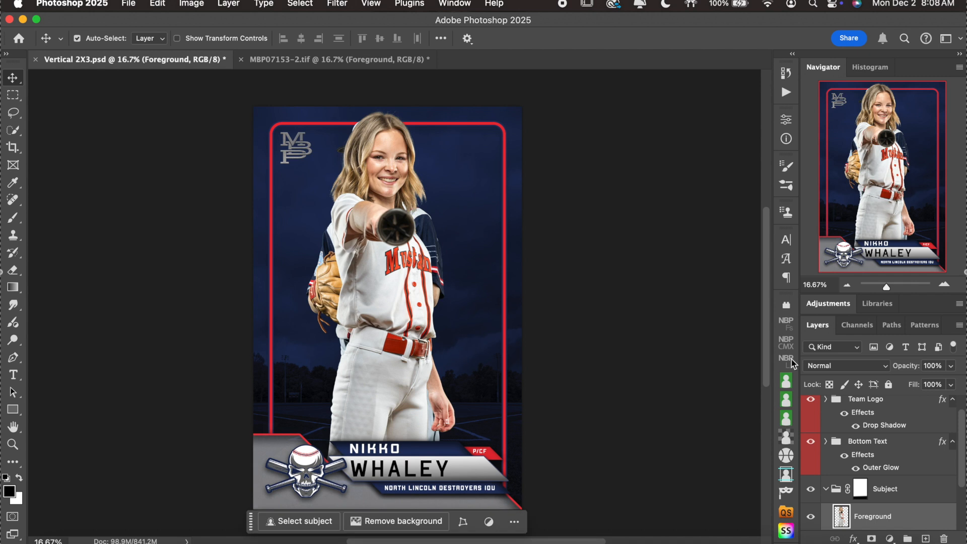
Hide the Sample Subject baseball player and nudge the softball player down two steps.
left_click(923, 495)
scroll(923, 495, "down", 2)
left_click(901, 508)
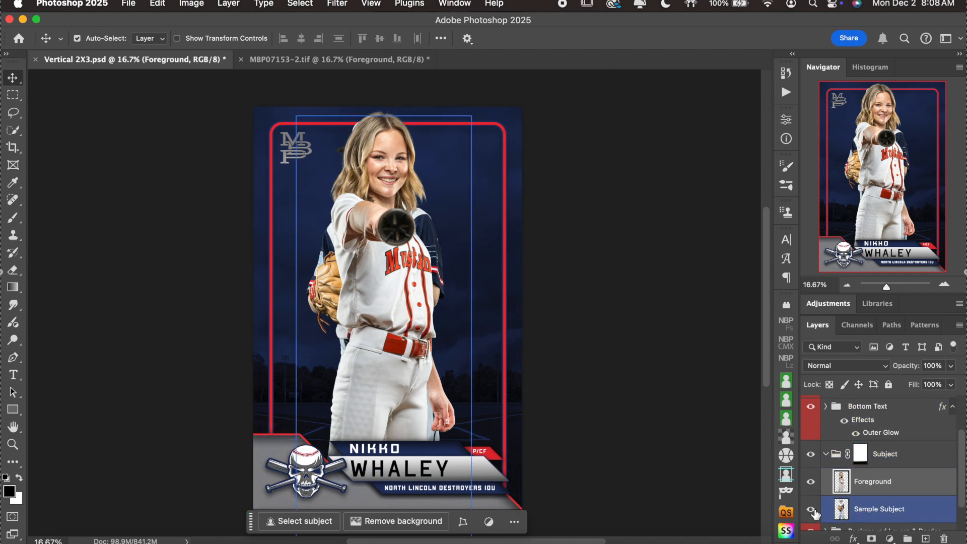
left_click(732, 403)
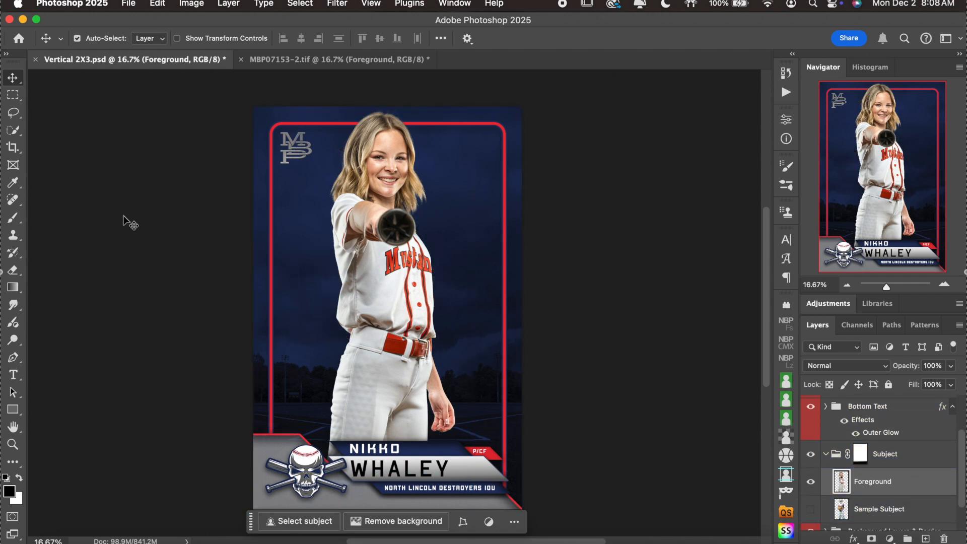
key("shift+Down")
key("shift+Down")
key("shift+Down")
key("shift+Down")
key("shift+Down")
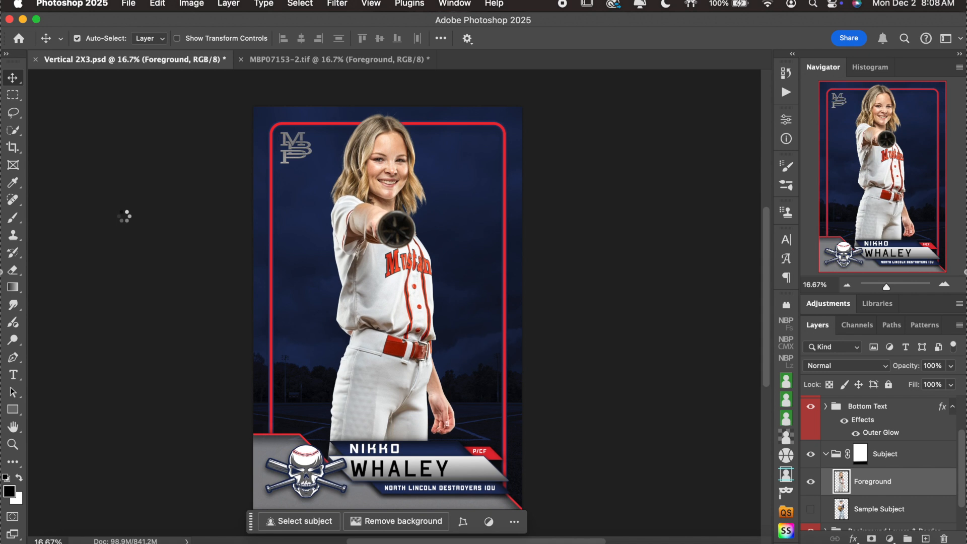
key("shift+Down")
key("shift+Down")
key("shift+Down")
key("shift+Down")
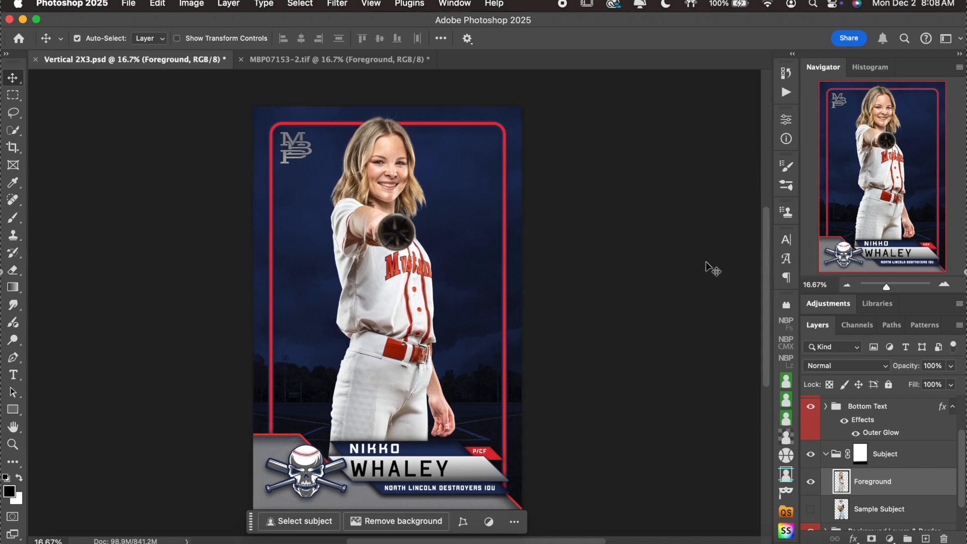
Apply a Camera Raw Filter to the softball player with Temperature set to -2.
left_click(408, 5)
mouse_move(336, 5)
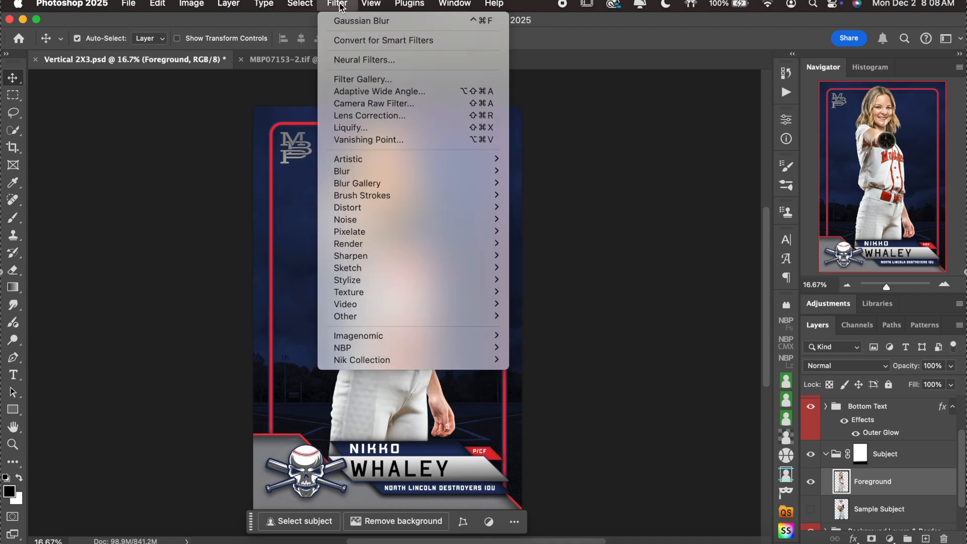
left_click(349, 106)
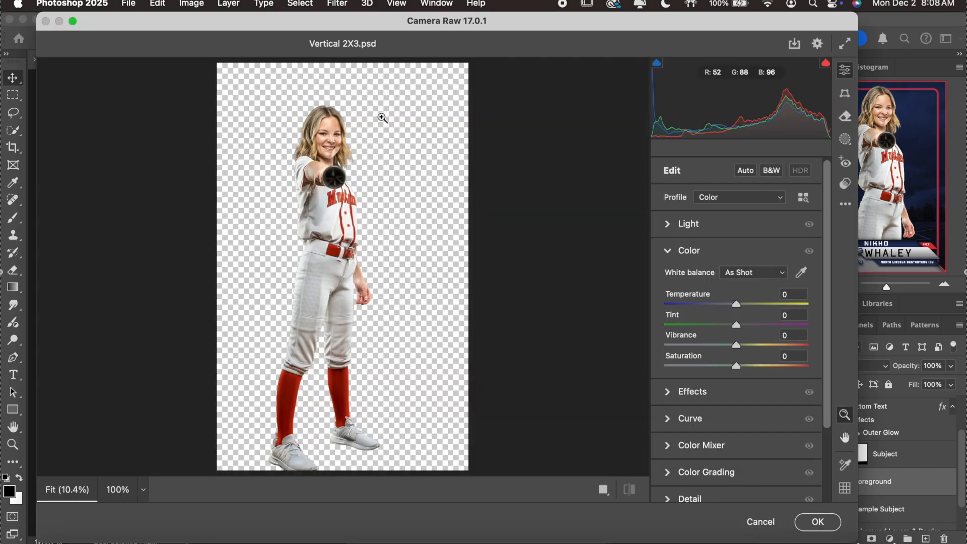
left_click(735, 307)
left_click_drag(737, 308, 734, 308)
left_click(819, 517)
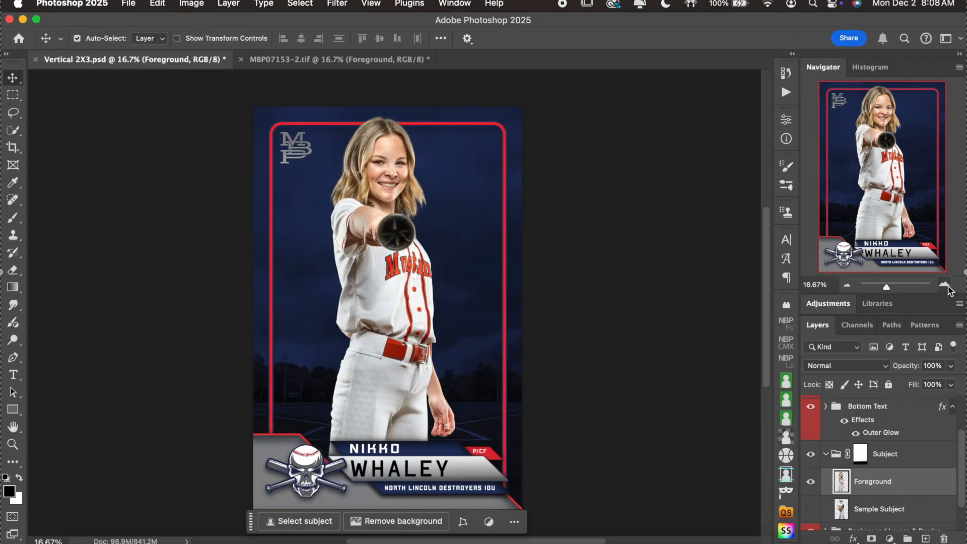
Zoom in and out on the card, then select the Your Logo group.
left_click(944, 285)
scroll(755, 249, "up", 3)
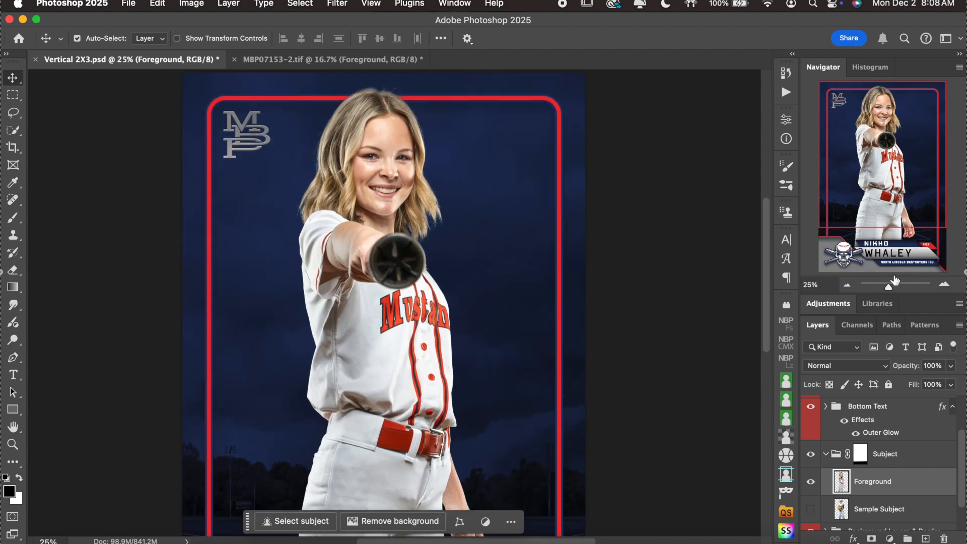
left_click(847, 285)
scroll(604, 293, "down", 2)
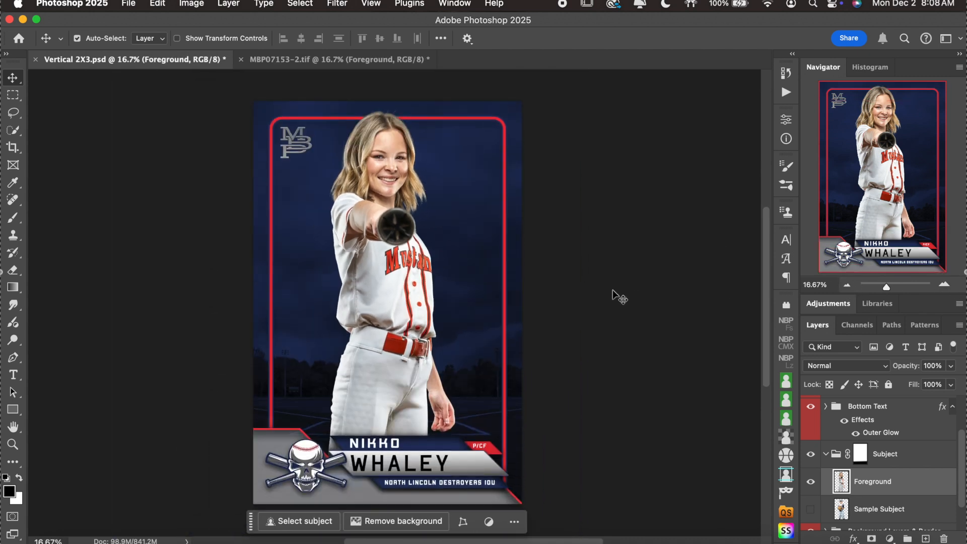
left_click(841, 454)
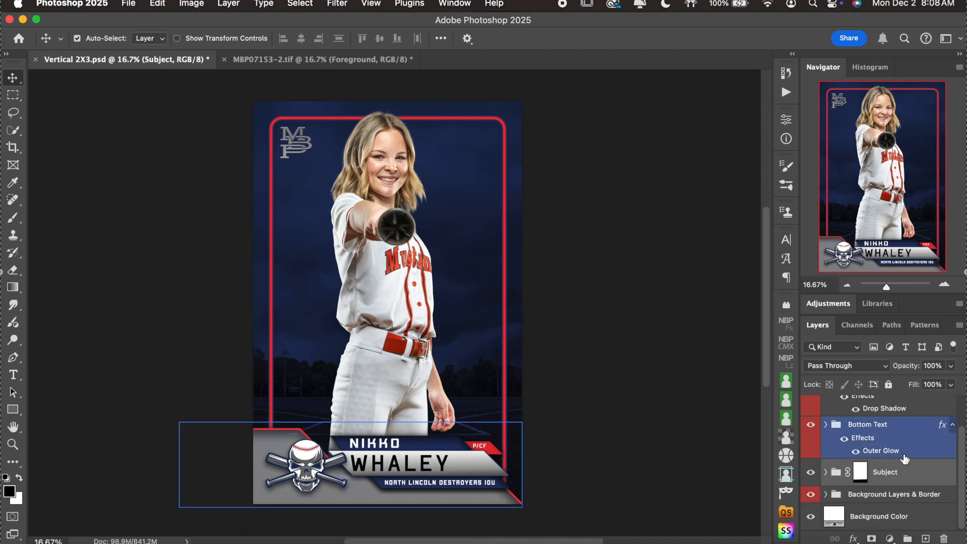
scroll(886, 454, "up", 2)
left_click(896, 404)
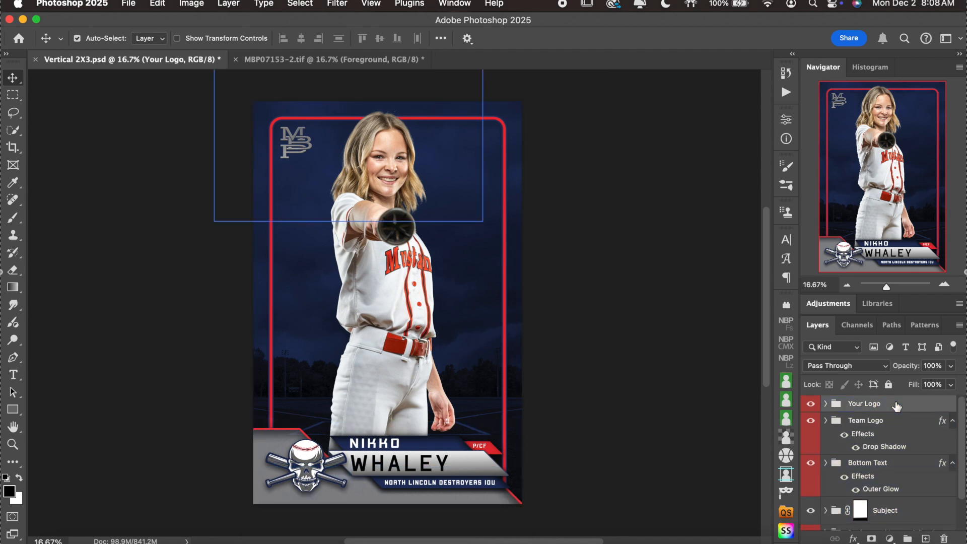
Toggle the MBP logo's visibility to check it, then expand the Your Logo group.
left_click(945, 286)
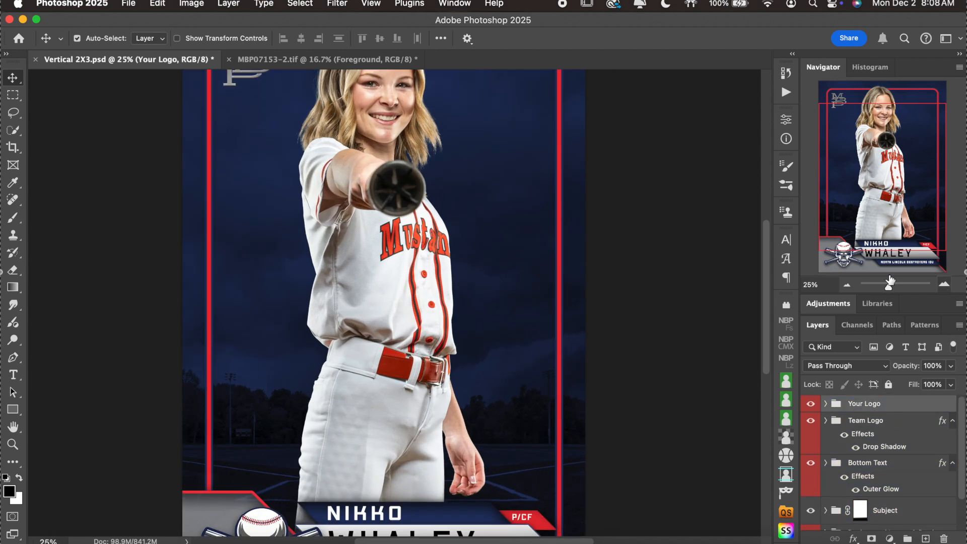
scroll(644, 263, "up", 5)
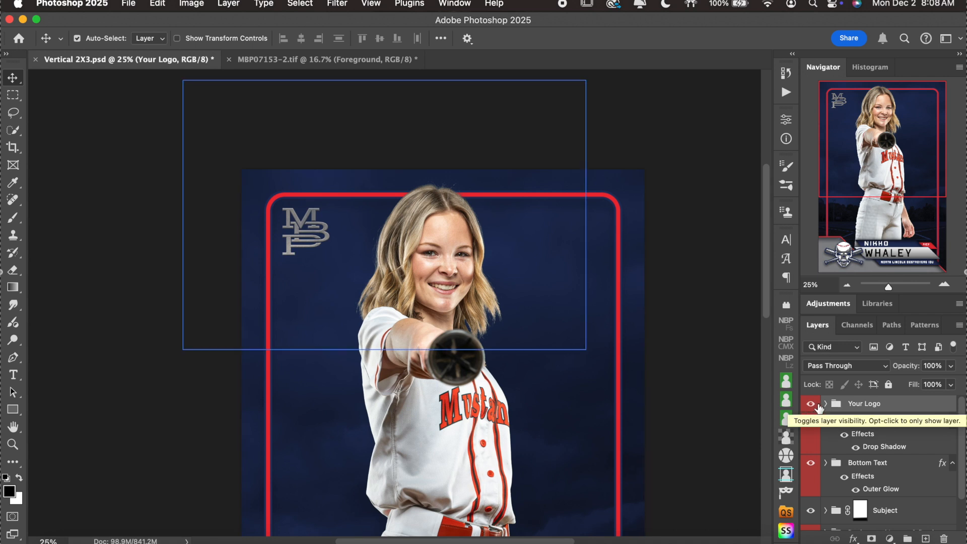
scroll(673, 381, "down", 3)
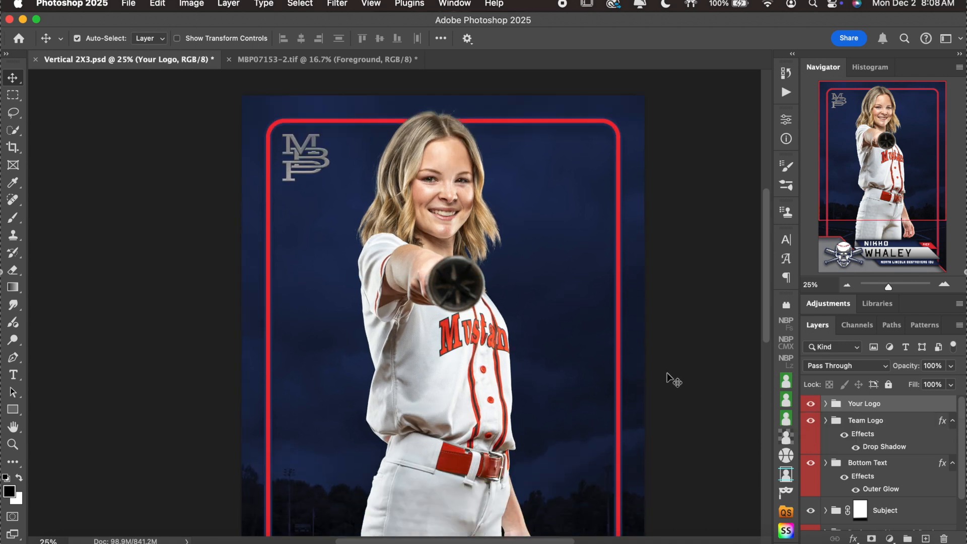
left_click(810, 404)
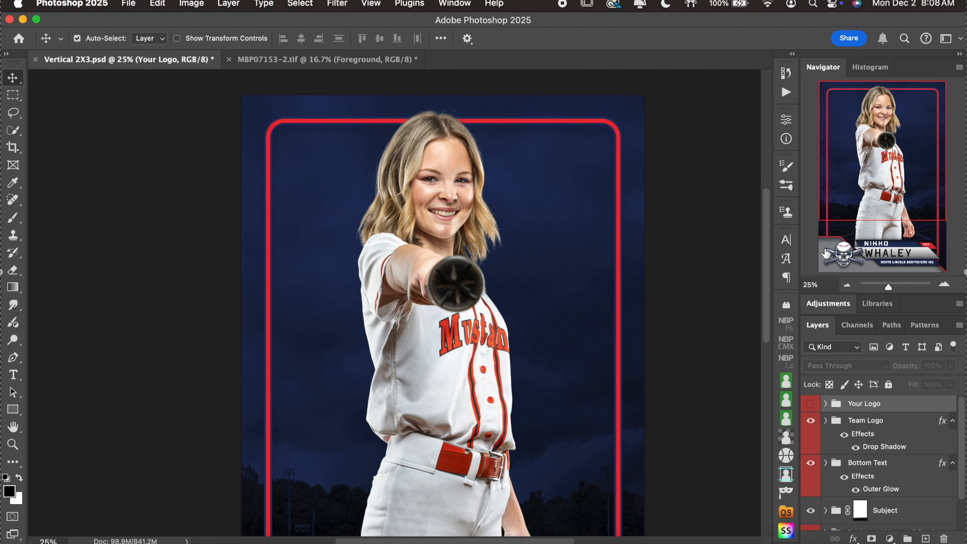
left_click(811, 403)
left_click(825, 404)
scroll(730, 445, "down", 3)
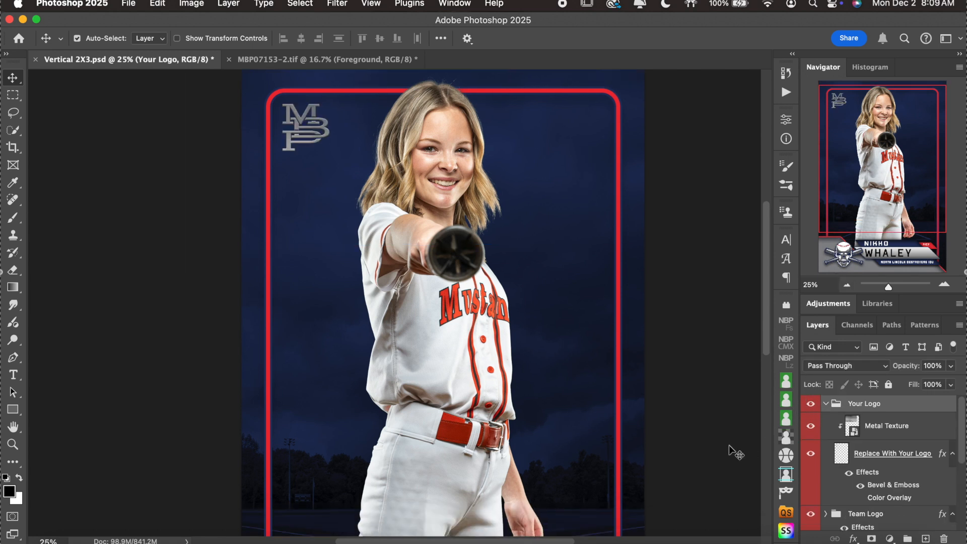
Select the Replace With Your Logo layer inside the Your Logo group.
left_click(848, 456)
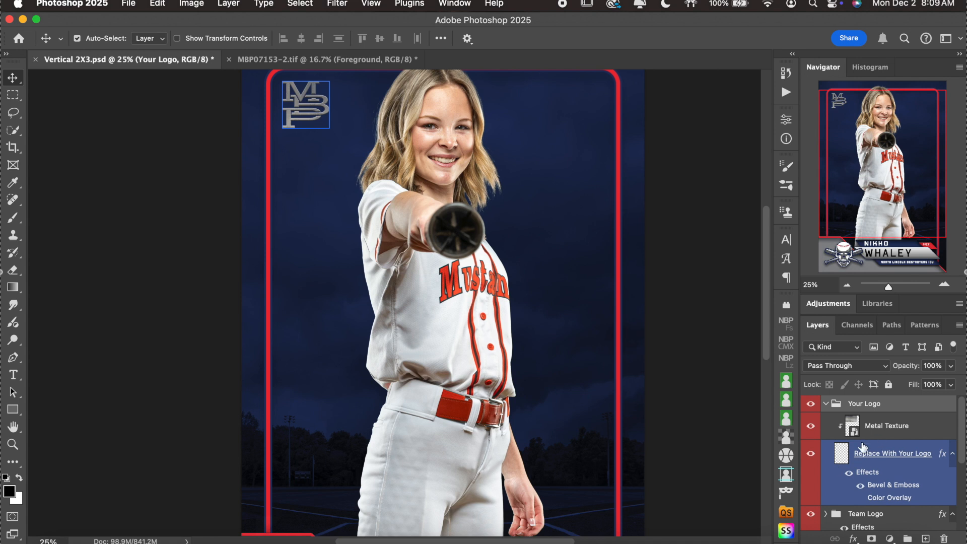
left_click(851, 429)
left_click(846, 455)
left_click(876, 429)
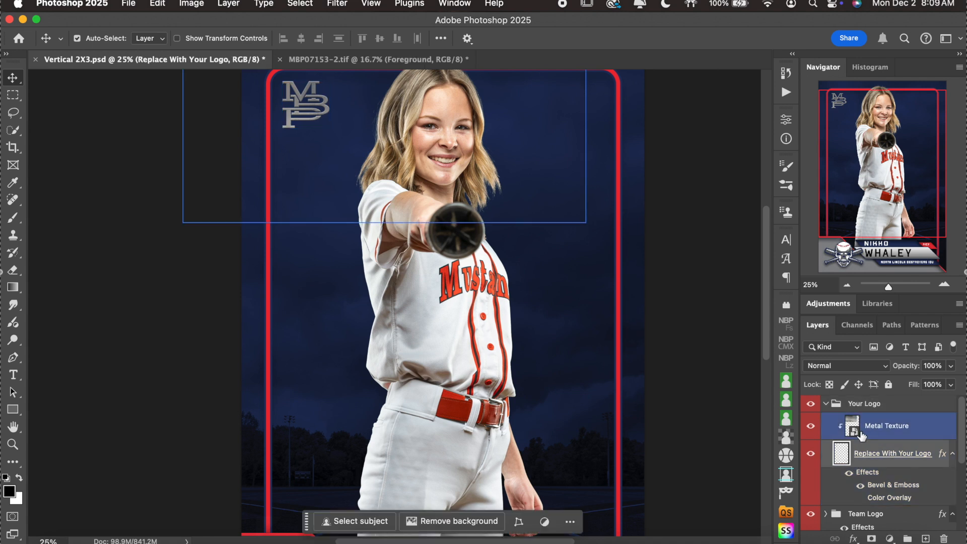
left_click(915, 454)
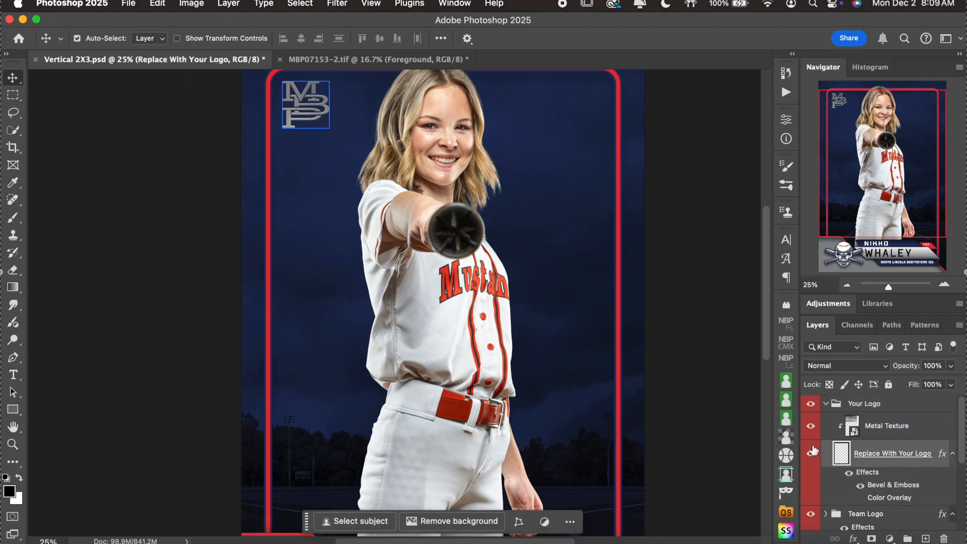
scroll(734, 430, "down", 5)
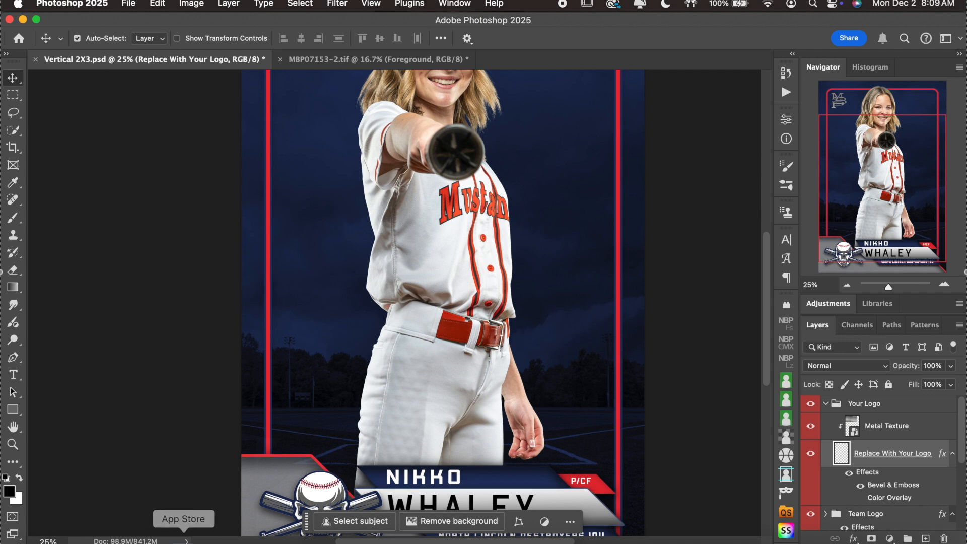
Place EL LOGO 2016 (1).gif, shrink it to about 14.66%, and position it top-left.
left_click(56, 539)
left_click_drag(649, 219, 391, 439)
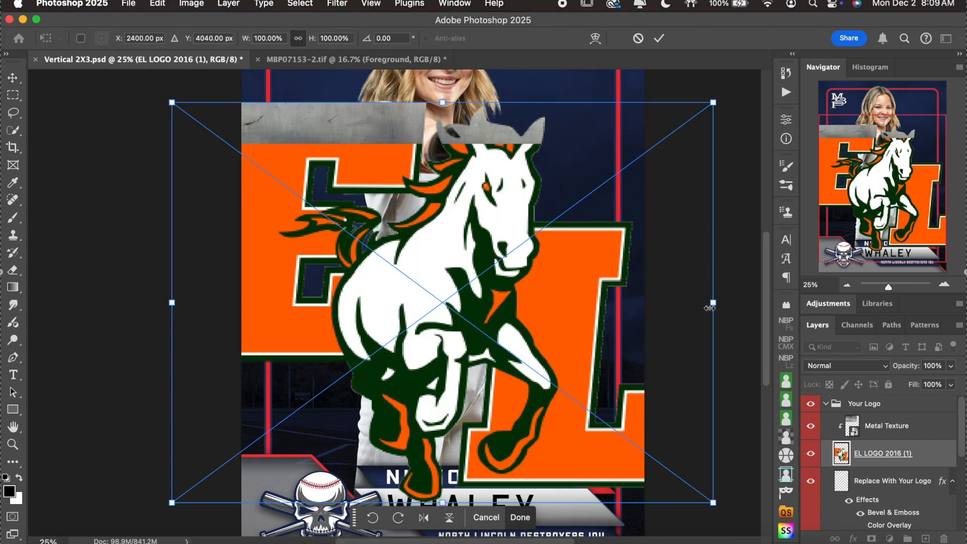
left_click_drag(713, 303, 443, 302)
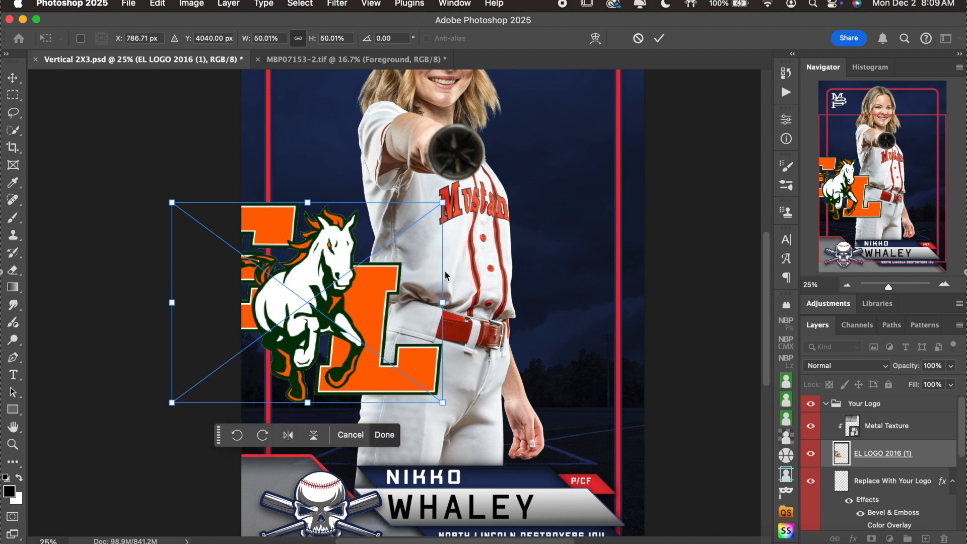
scroll(328, 400, "up", 5)
left_click_drag(327, 400, 405, 185)
left_click_drag(519, 362, 365, 256)
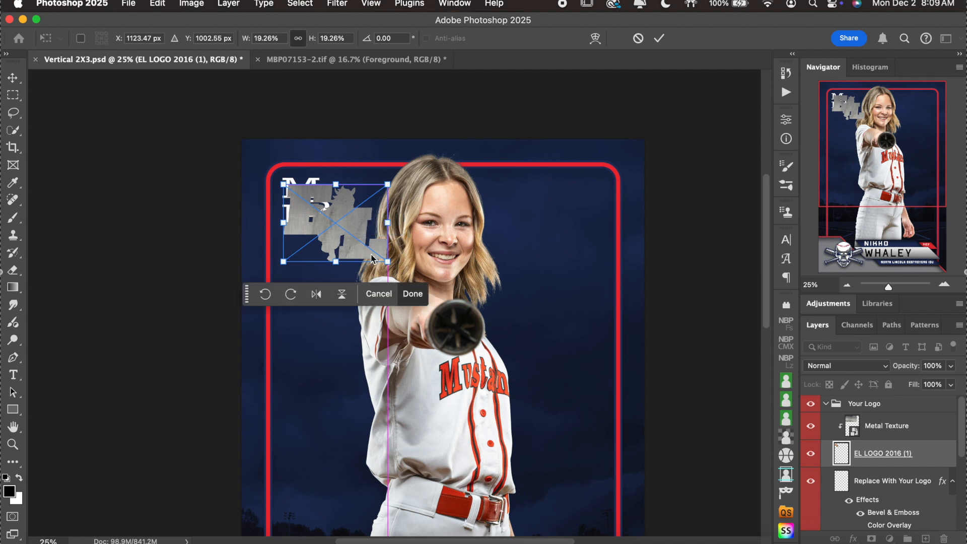
left_click_drag(386, 262, 338, 222)
left_click(373, 224)
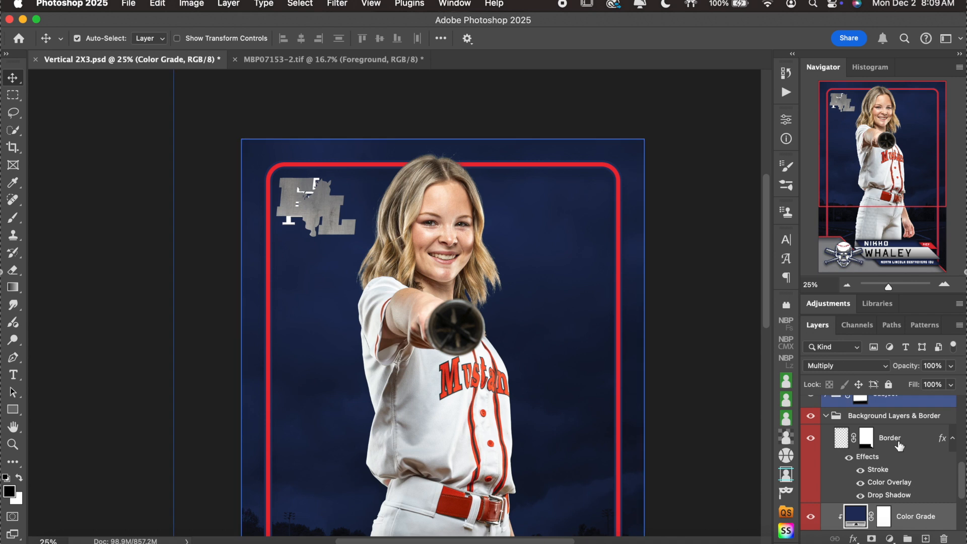
Zoom to the card's top border and toggle Metal Texture visibility to compare the logo.
scroll(881, 471, "up", 10)
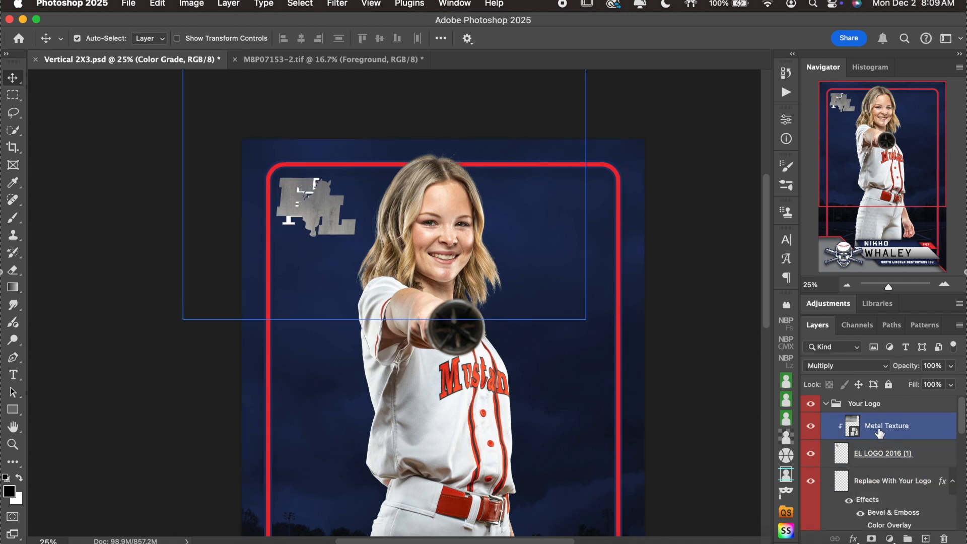
left_click(810, 426)
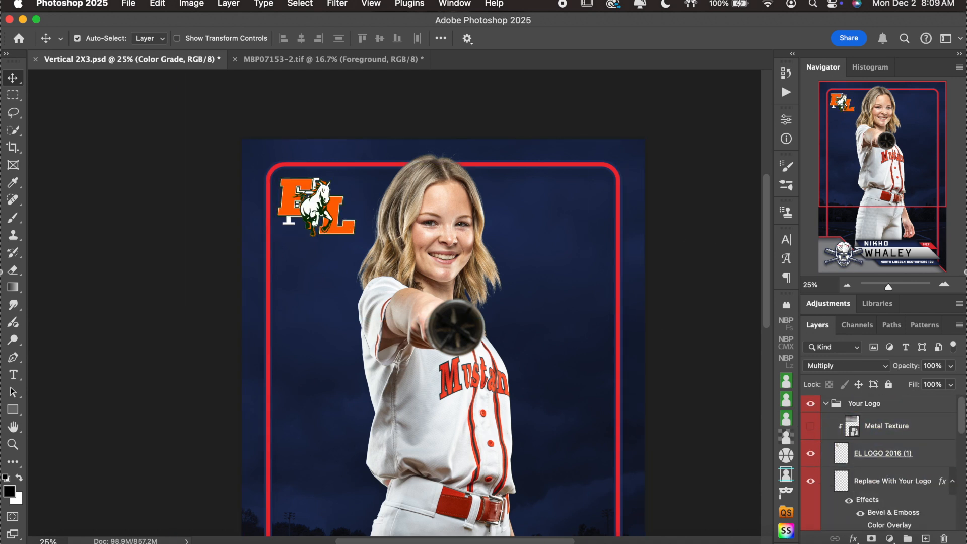
left_click(943, 284)
left_click(943, 284)
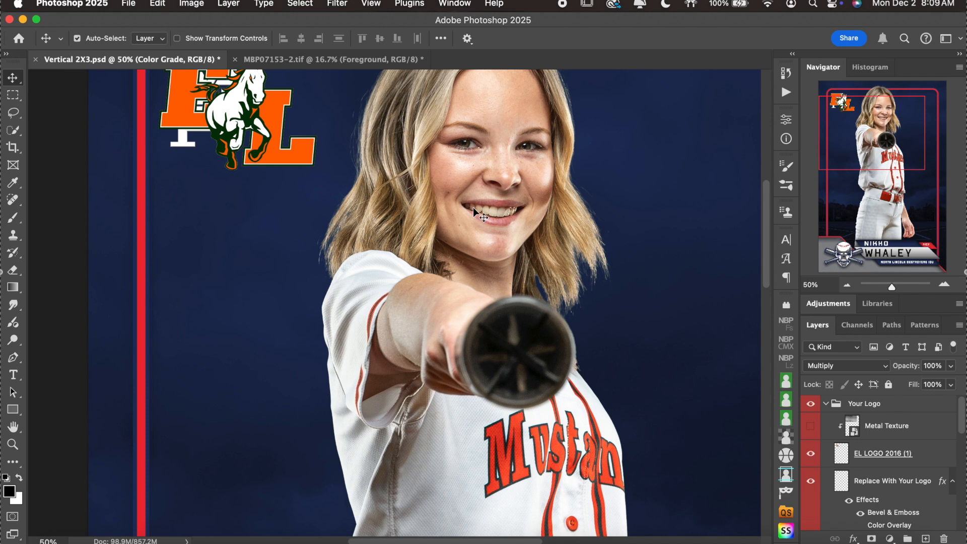
left_click_drag(247, 120, 316, 187)
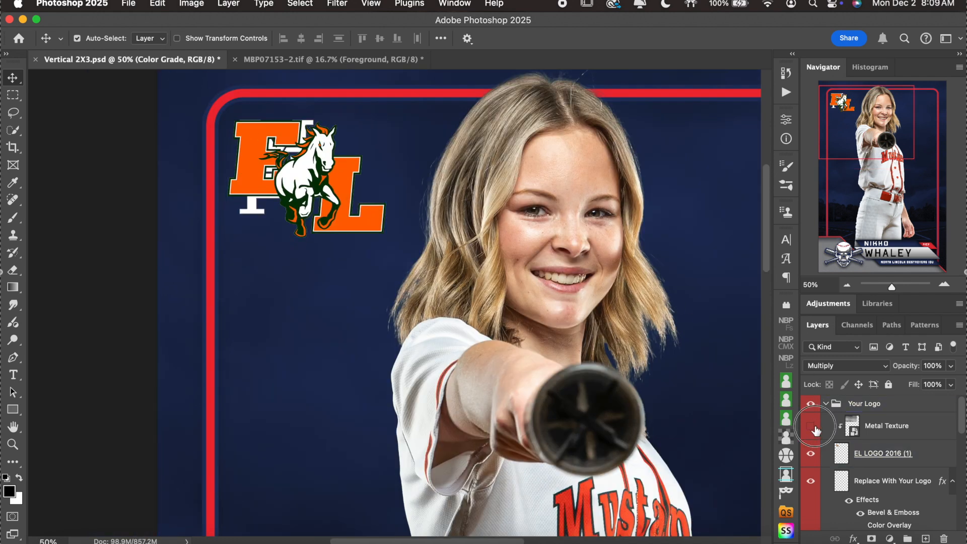
left_click(811, 426)
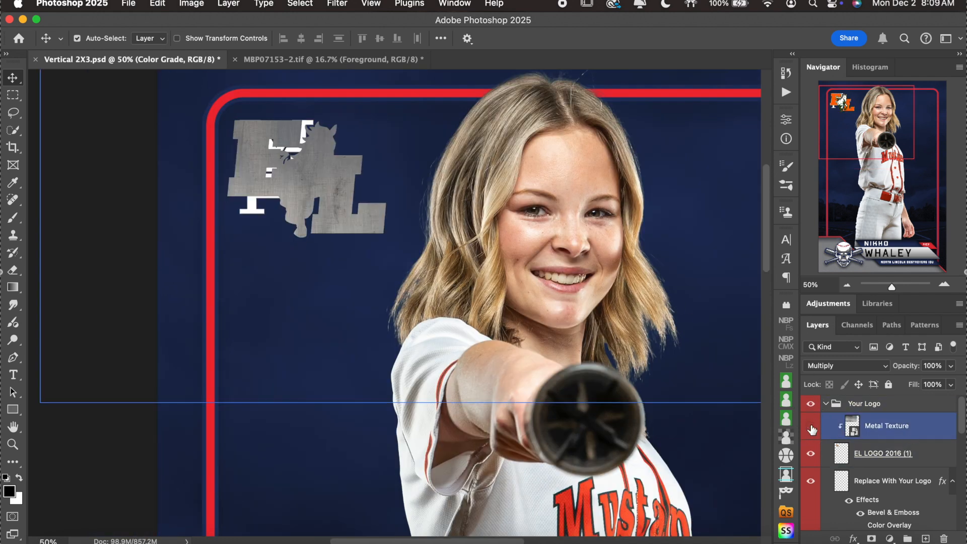
left_click(810, 426)
Compare the EL and MBP logos by toggling visibility, then delete the EL LOGO 2016 (1) layer.
left_click(863, 452)
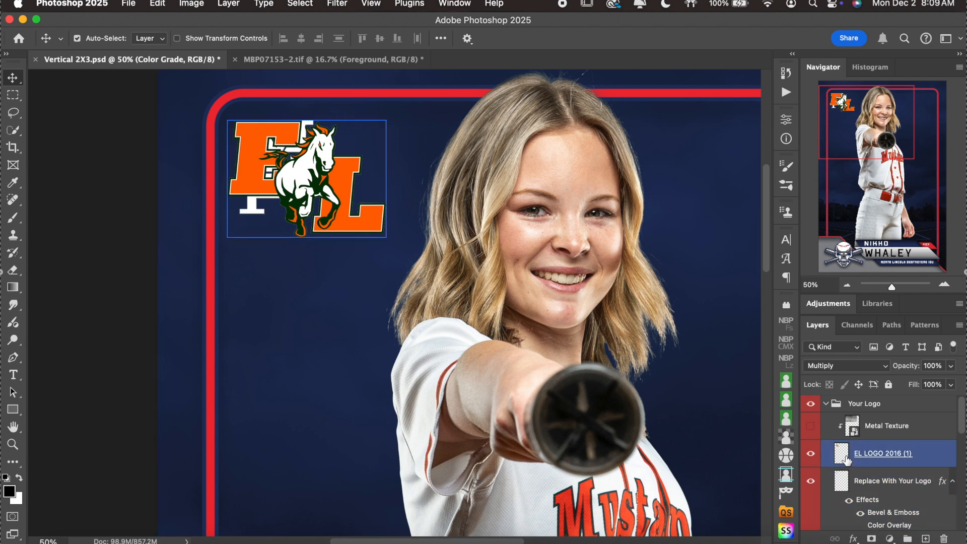
left_click(811, 453)
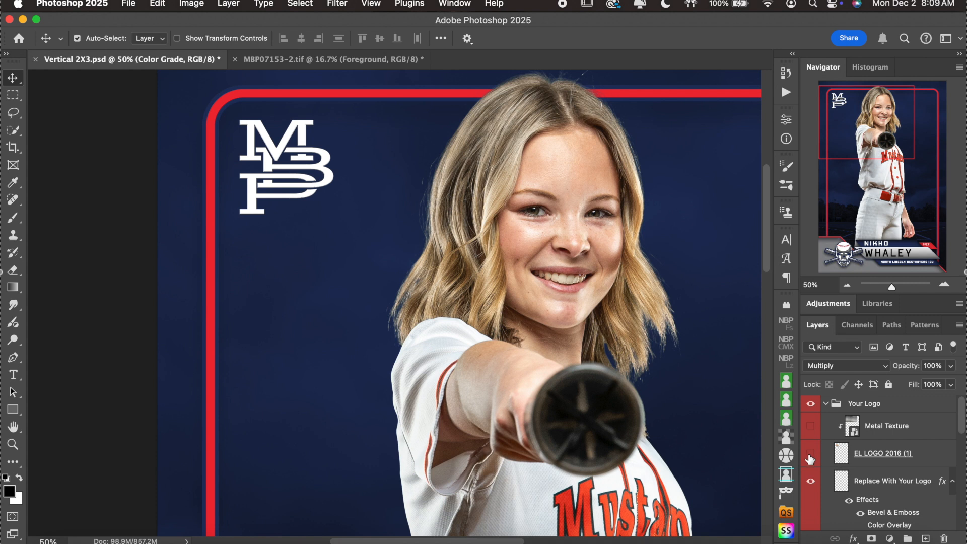
left_click(809, 427)
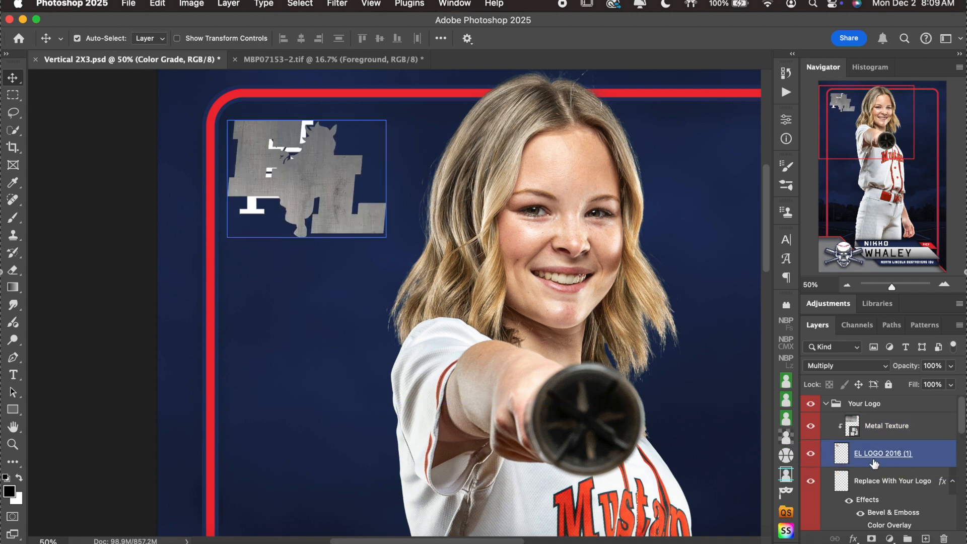
left_click(815, 459)
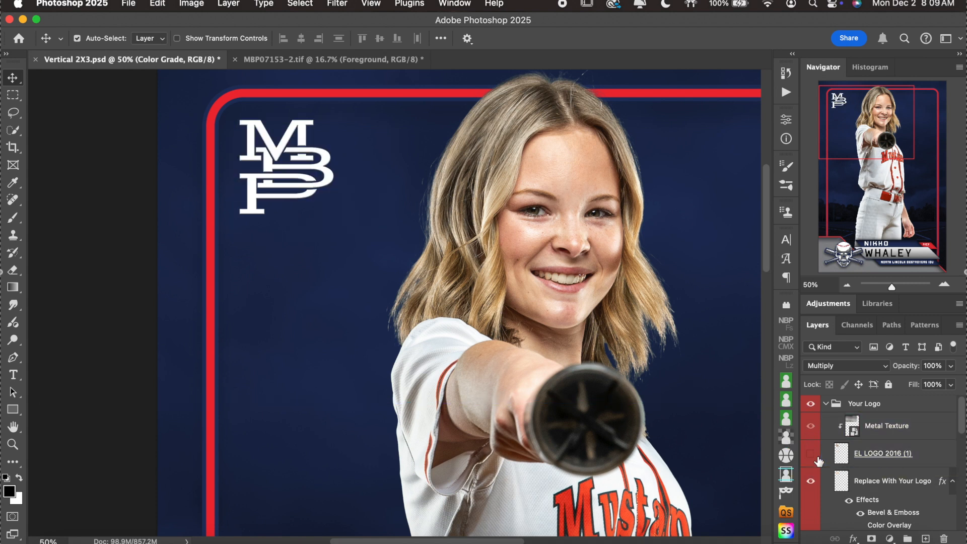
left_click(938, 458)
key("Delete")
left_click(914, 434)
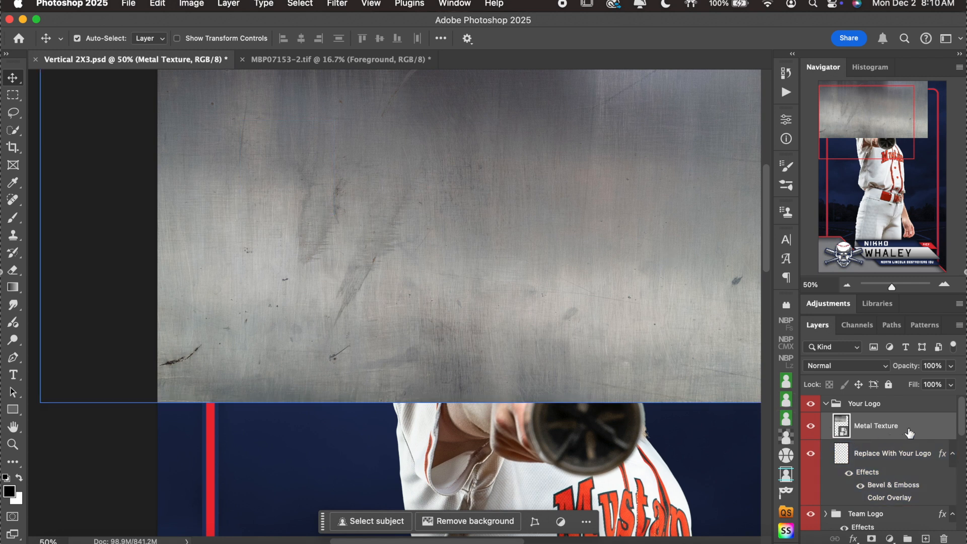
Clip Metal Texture to Replace With Your Logo, releasing and recreating the clipping mask.
left_click(864, 436, "alt")
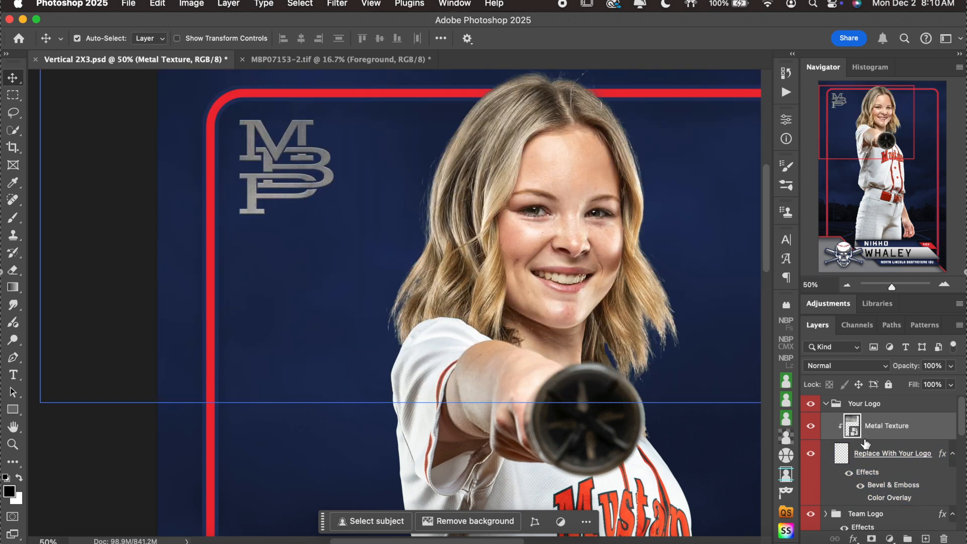
right_click(929, 431)
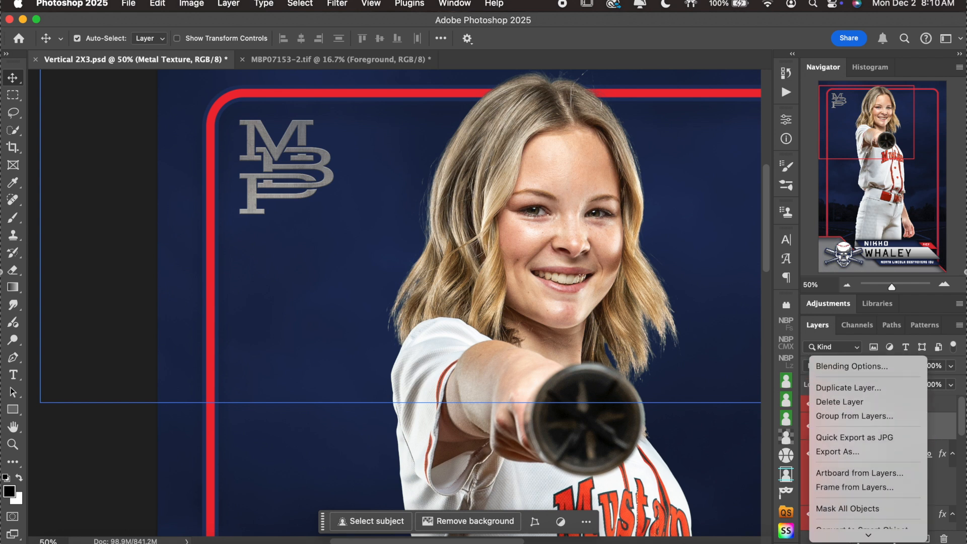
scroll(863, 336, "down", 5)
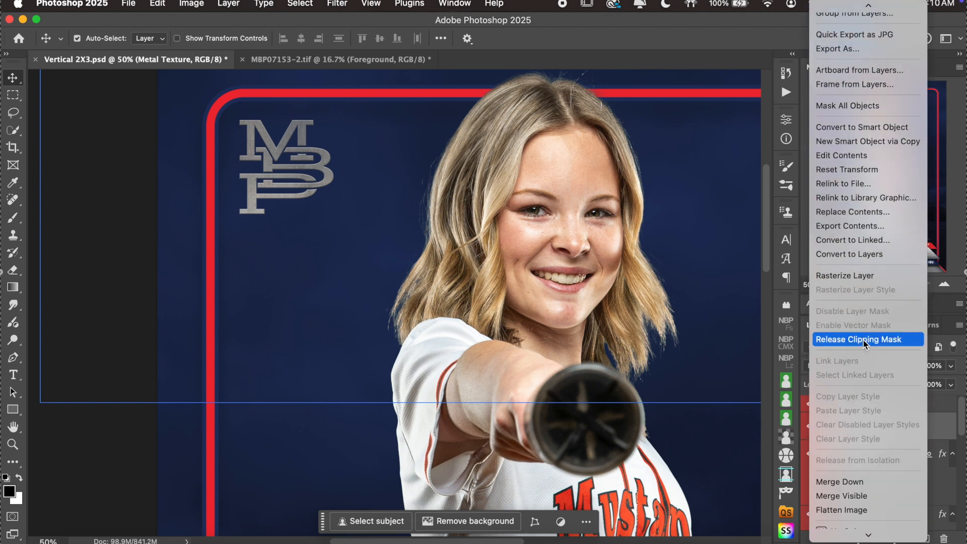
left_click(863, 340)
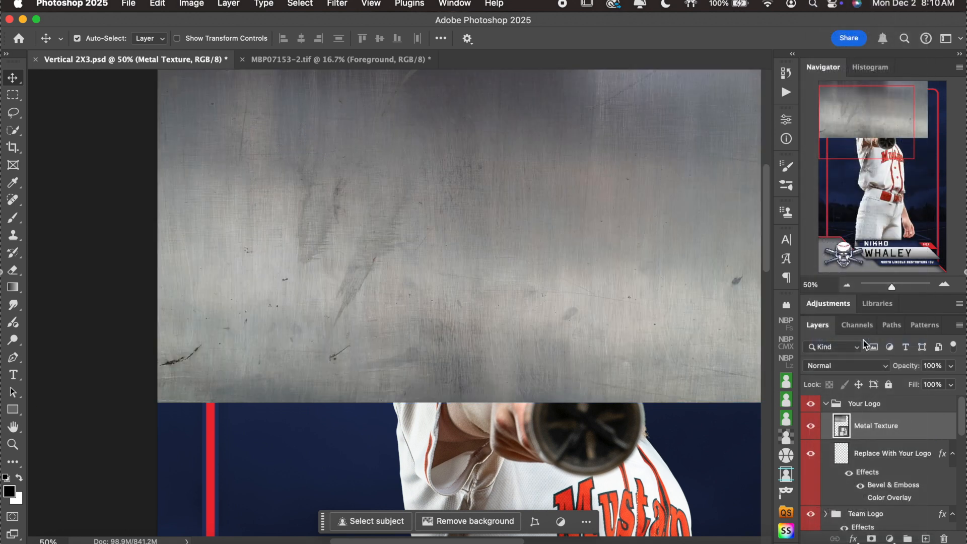
right_click(917, 420)
scroll(906, 423, "down", 8)
scroll(856, 403, "down", 3)
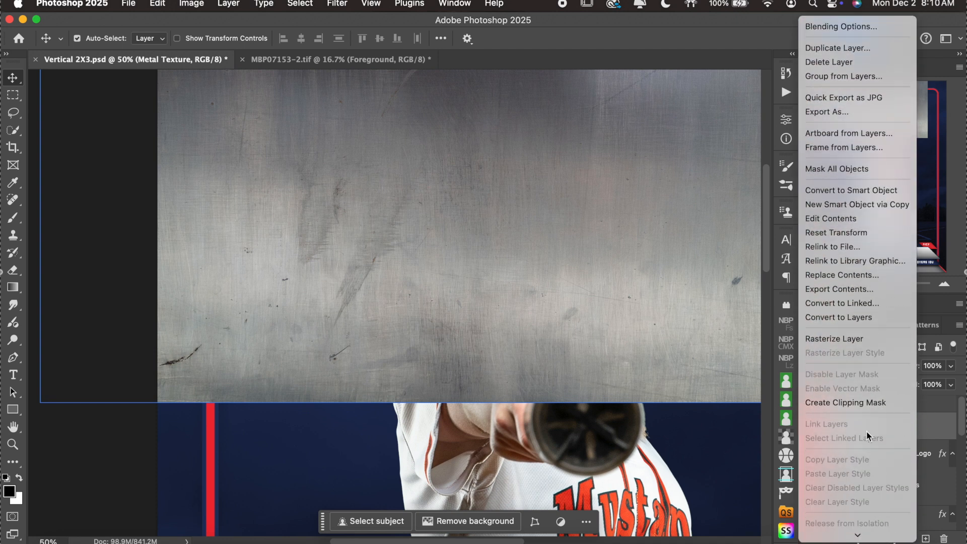
left_click(854, 397)
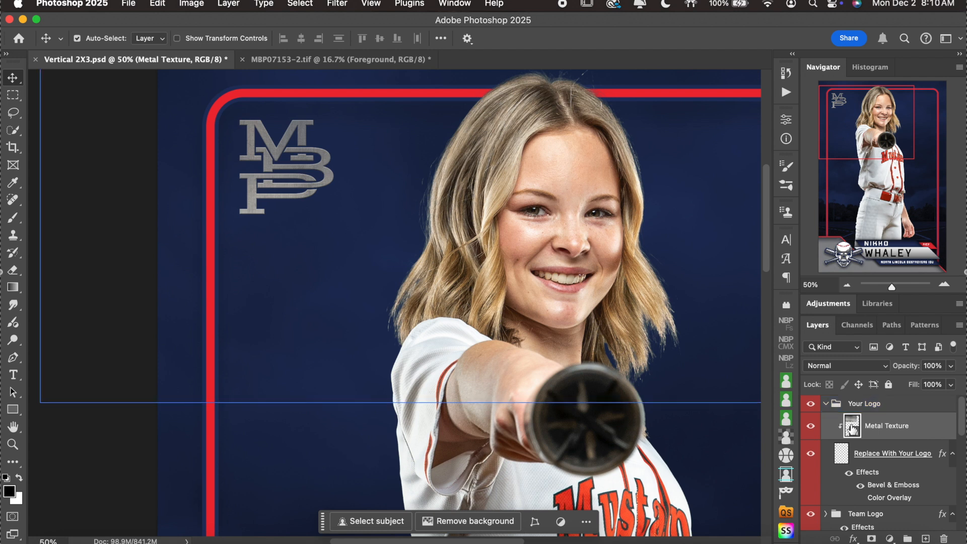
left_click(842, 451)
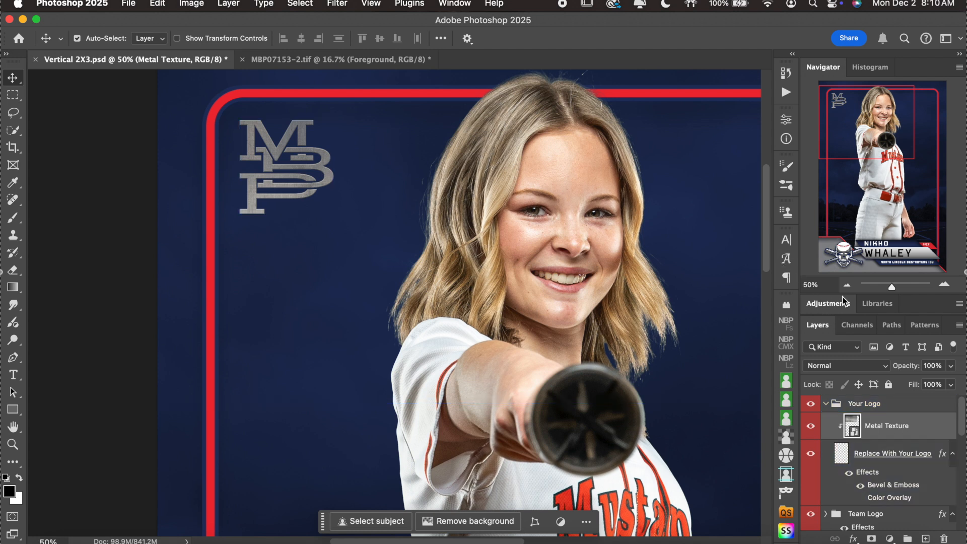
left_click(847, 284)
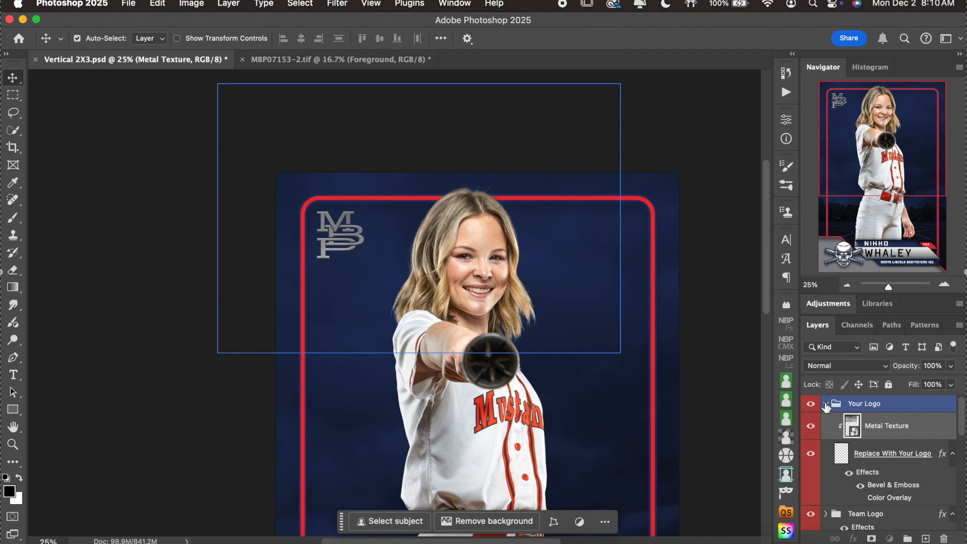
Collapse the Your Logo group, zoom out to 16.67%, and leave the group hidden.
left_click(826, 404)
left_click(810, 403)
scroll(687, 294, "down", 5)
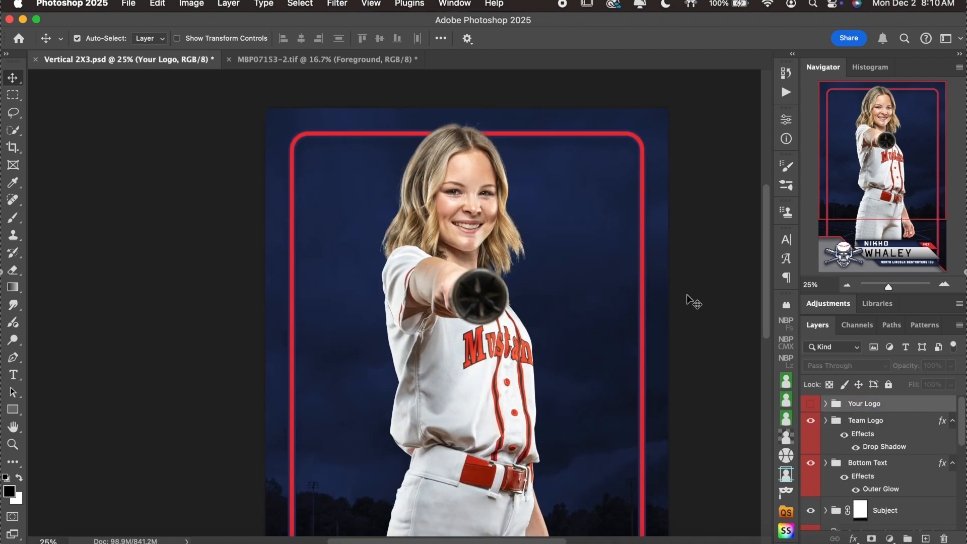
left_click(847, 285)
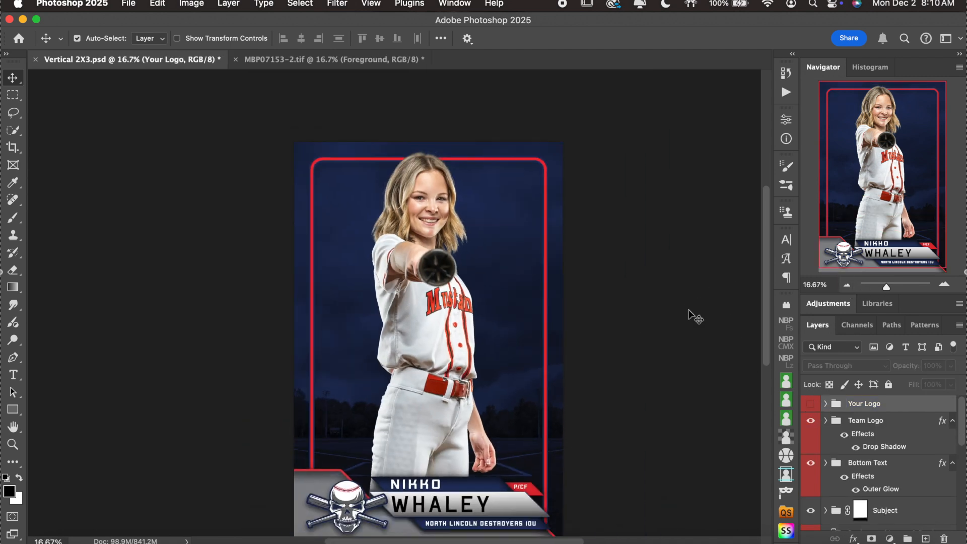
scroll(695, 318, "right", 2)
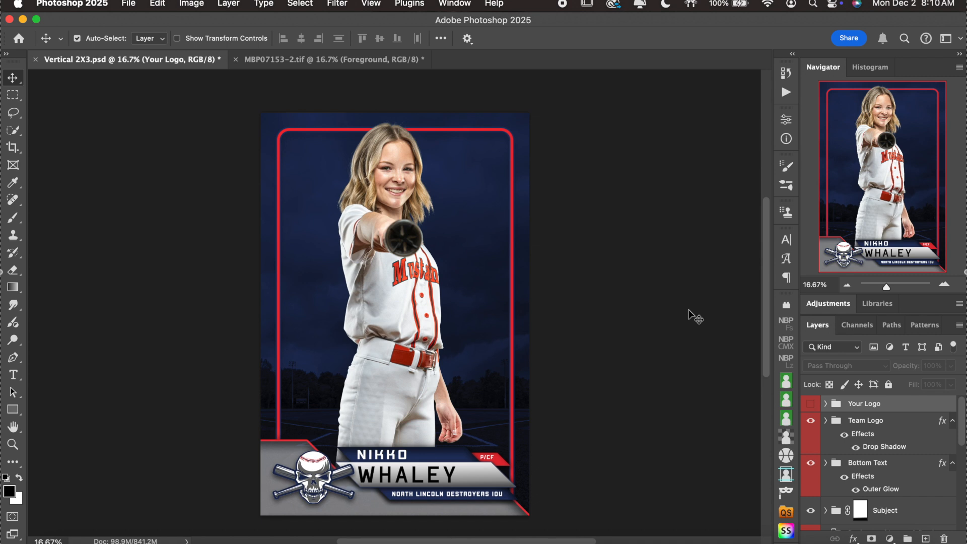
left_click(810, 404)
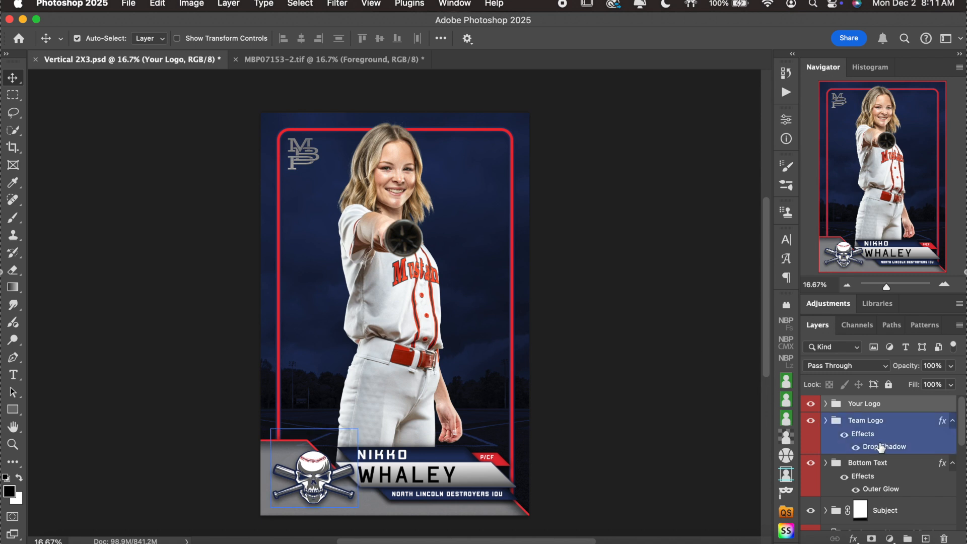
left_click(812, 406)
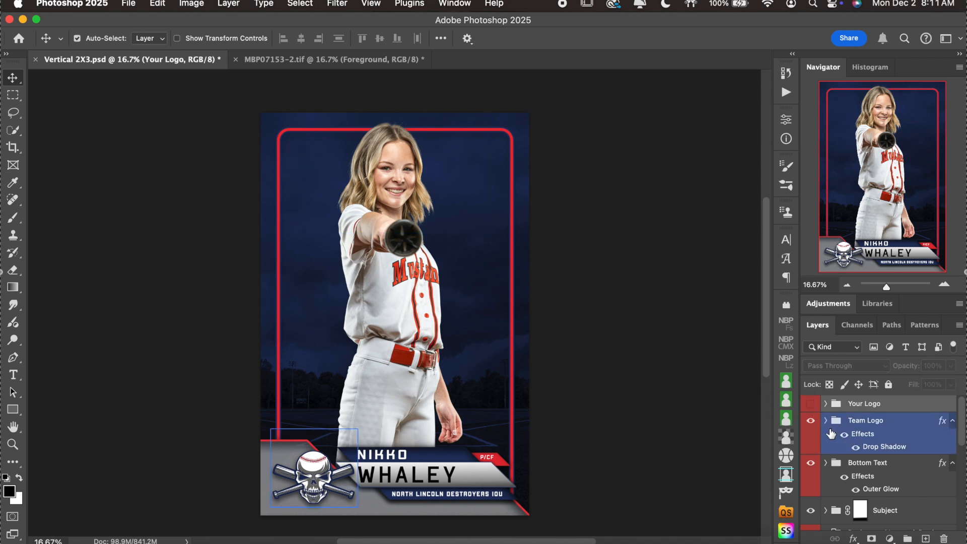
Zoom in on the nameplate, expand the Team Logo group, and select Replace Team Logo.
left_click(809, 422)
left_click(809, 423)
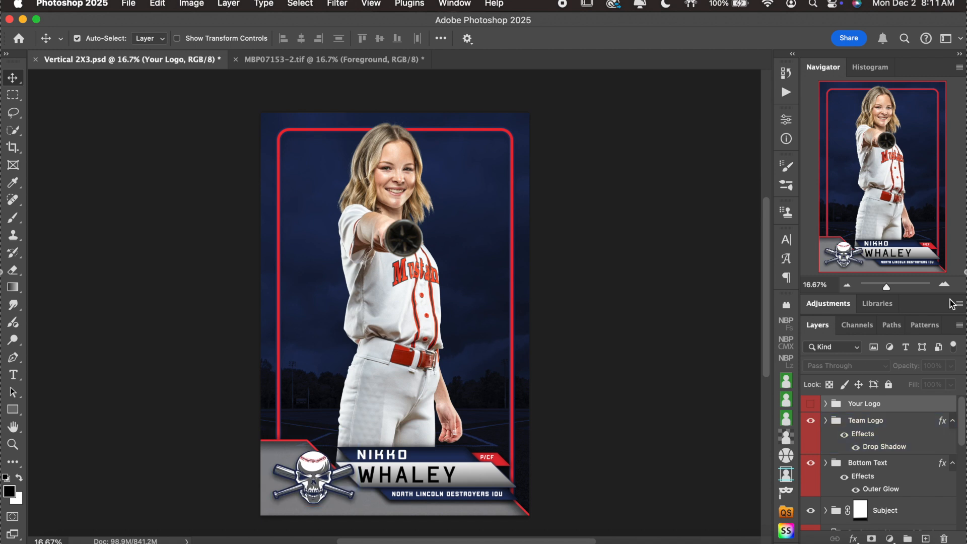
left_click(944, 285)
scroll(591, 357, "down", 5)
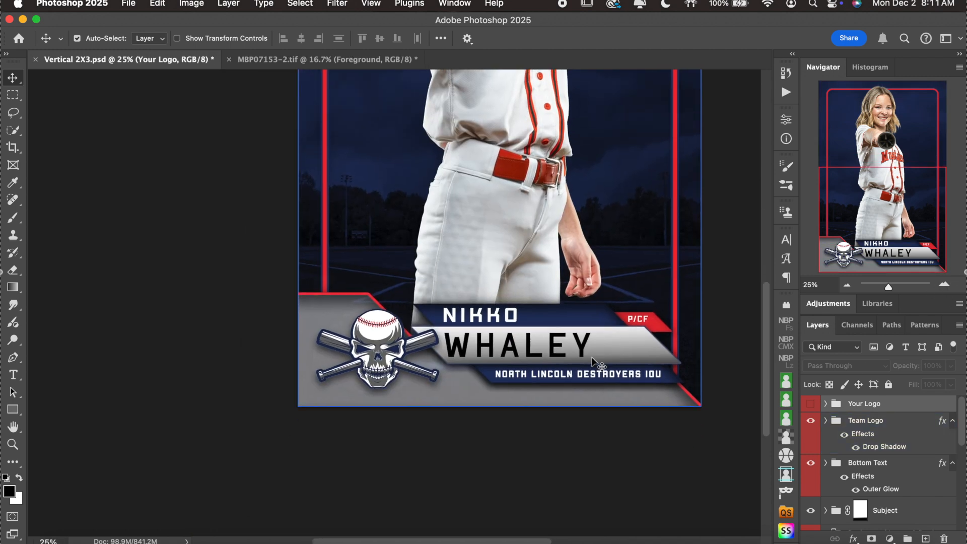
left_click(944, 285)
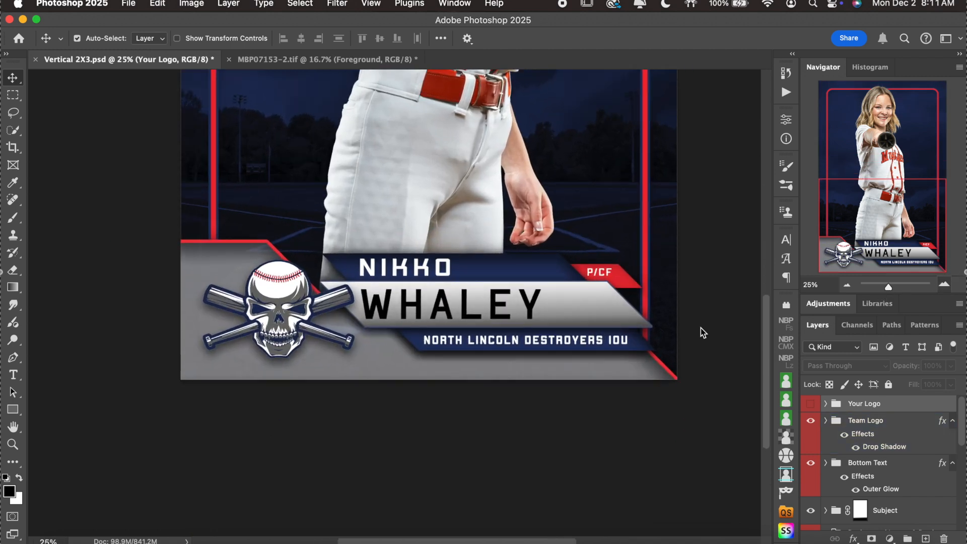
left_click(829, 417)
left_click(825, 420)
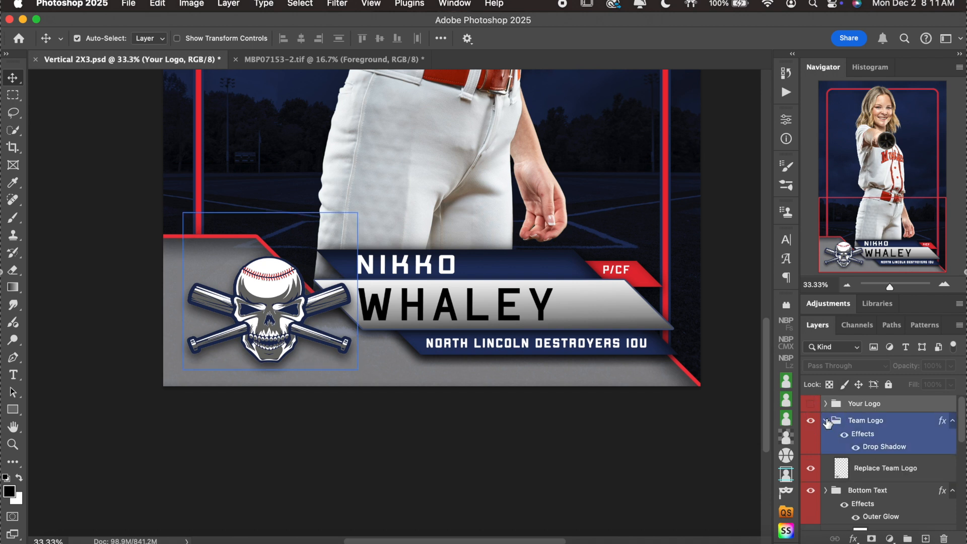
scroll(896, 453, "down", 1)
left_click(899, 454)
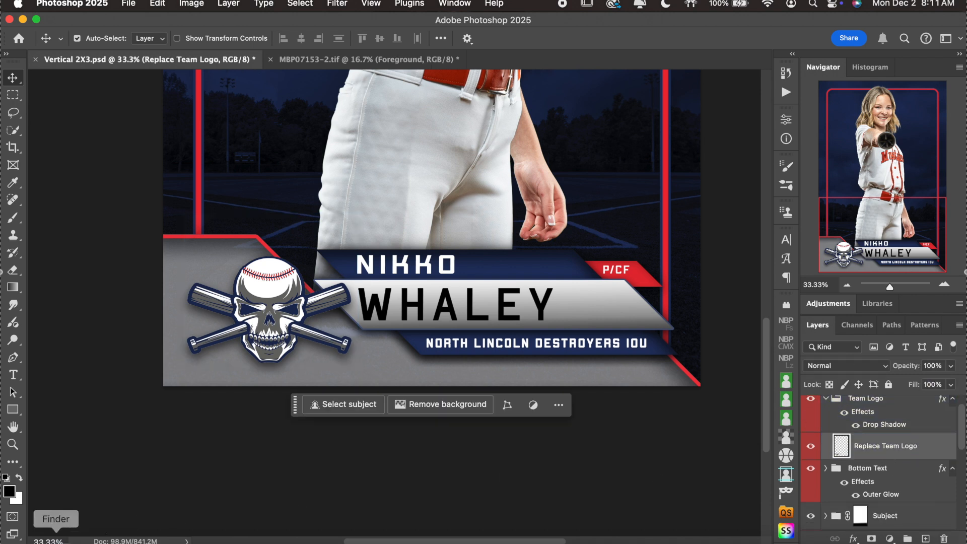
Place the EL LOGO 2016 (1) file, shrink it to about 20%, and move it lower-left.
left_click(58, 534)
left_click_drag(645, 235, 470, 370)
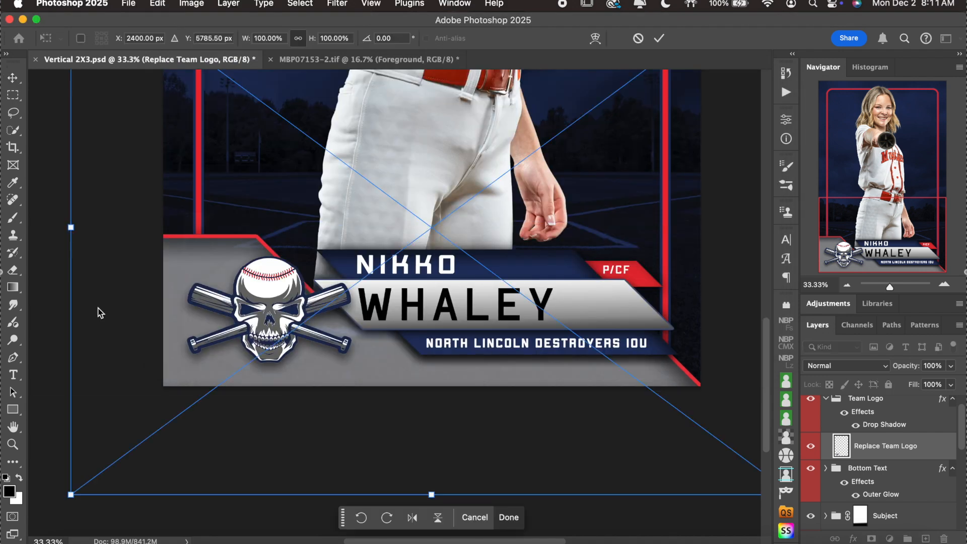
left_click_drag(65, 232, 504, 251)
left_click_drag(648, 228, 333, 283)
left_click_drag(475, 175, 310, 276)
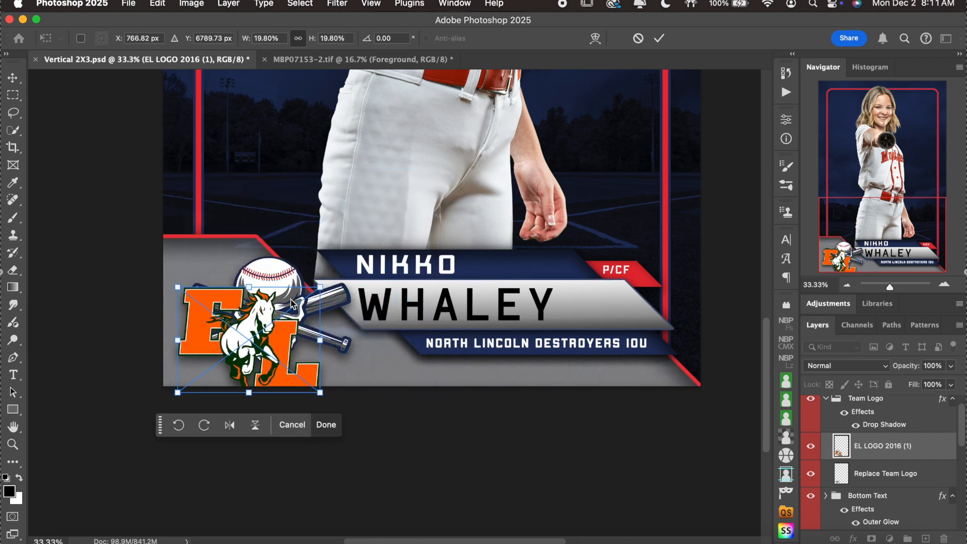
left_click_drag(259, 337, 279, 307)
Fine-tune the EL logo to about 22% over the team logo spot, then hide the old skull logo.
scroll(508, 246, "up", 5)
scroll(507, 245, "up", 4)
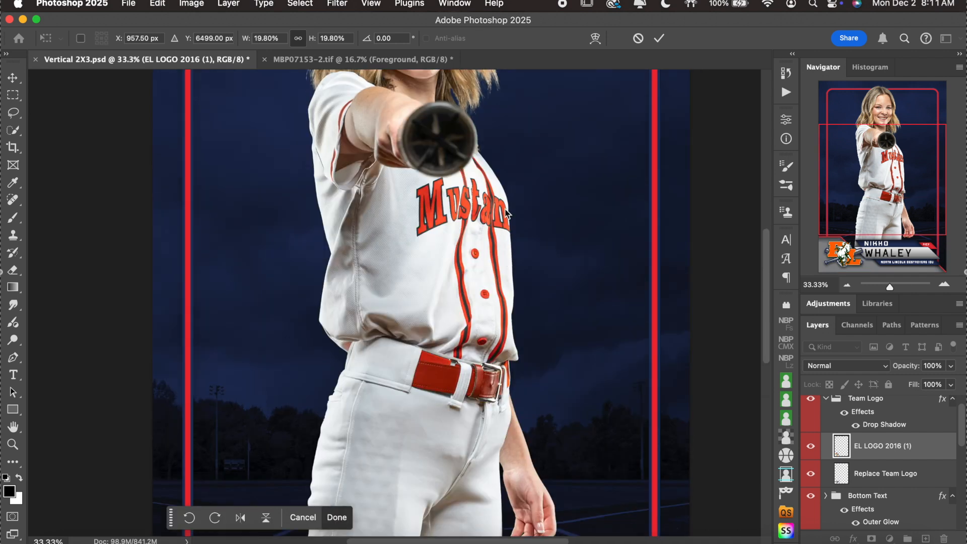
scroll(431, 310, "down", 6)
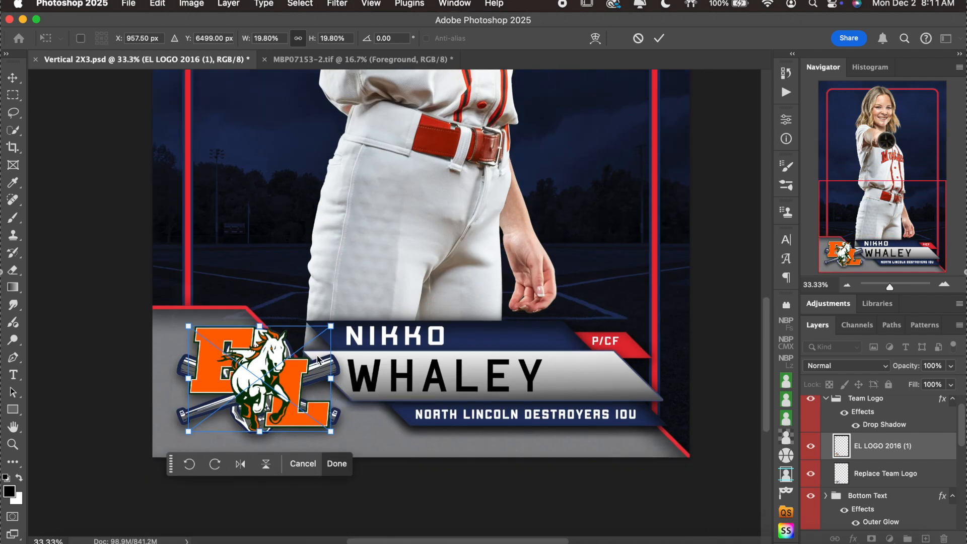
left_click_drag(267, 379, 269, 383)
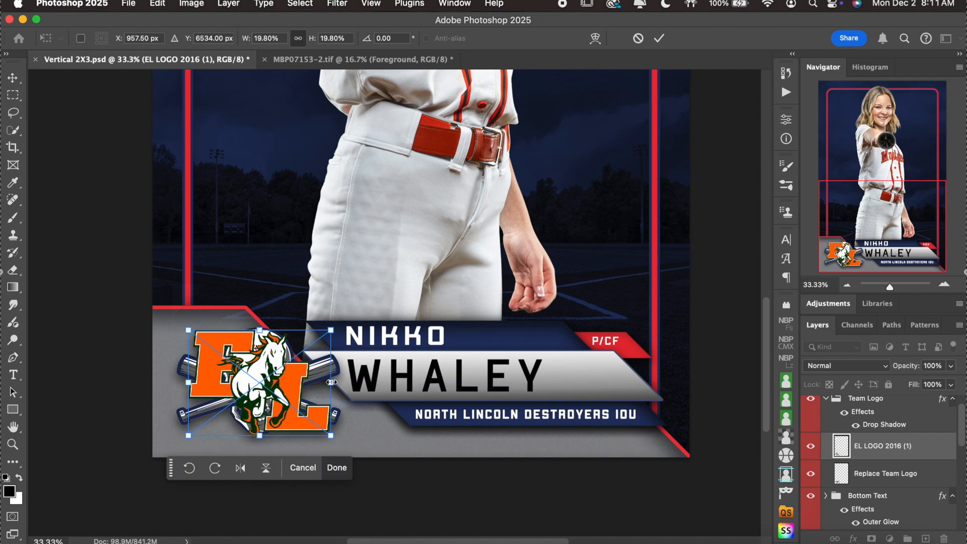
left_click_drag(335, 383, 346, 383)
left_click_drag(285, 389, 277, 388)
key("Return")
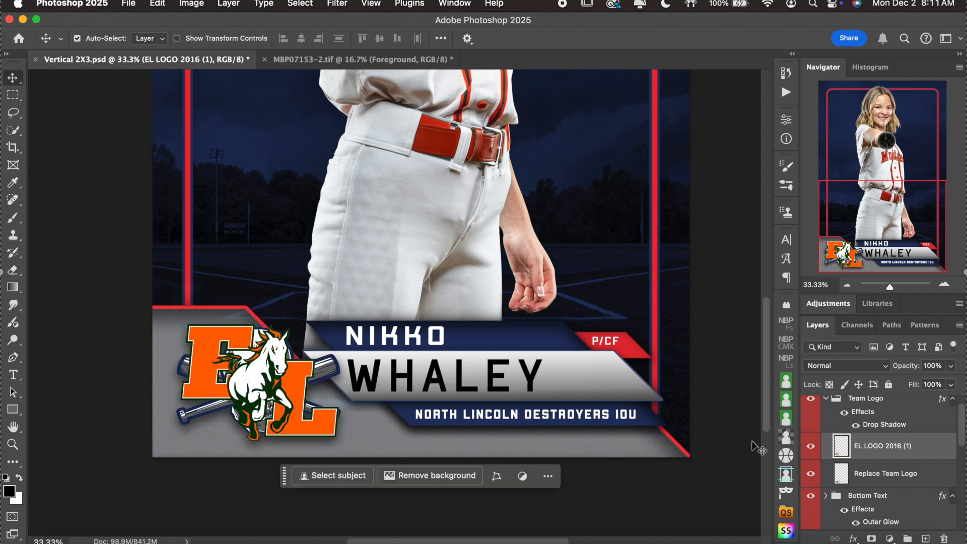
left_click(814, 475)
left_click(811, 474)
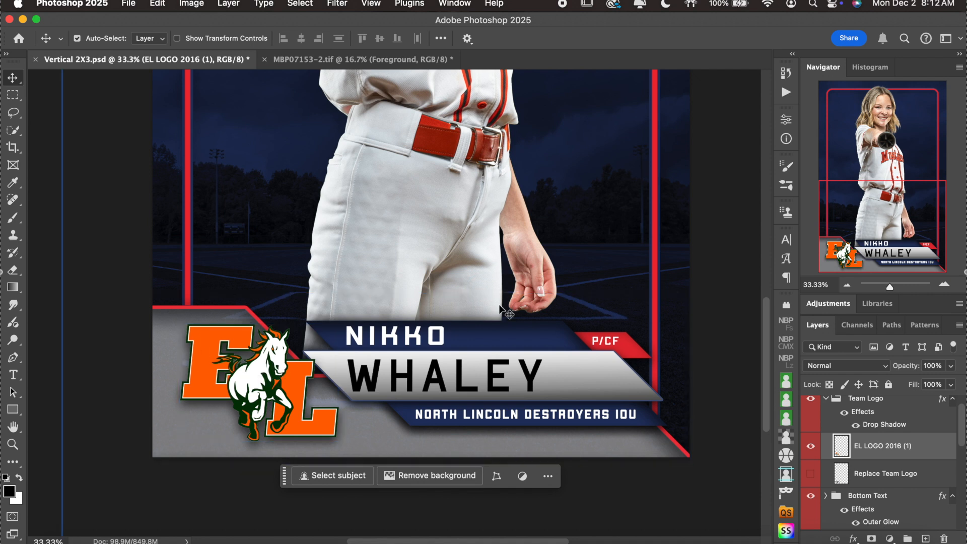
Select the Border layer, return to the Move tool, and collapse the Background Layers & Border group.
left_click(189, 232)
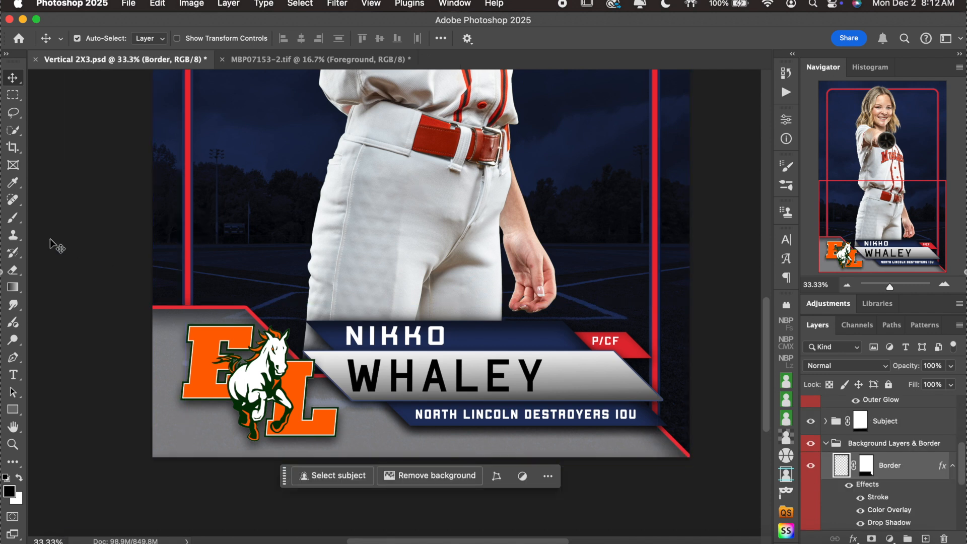
left_click(13, 201)
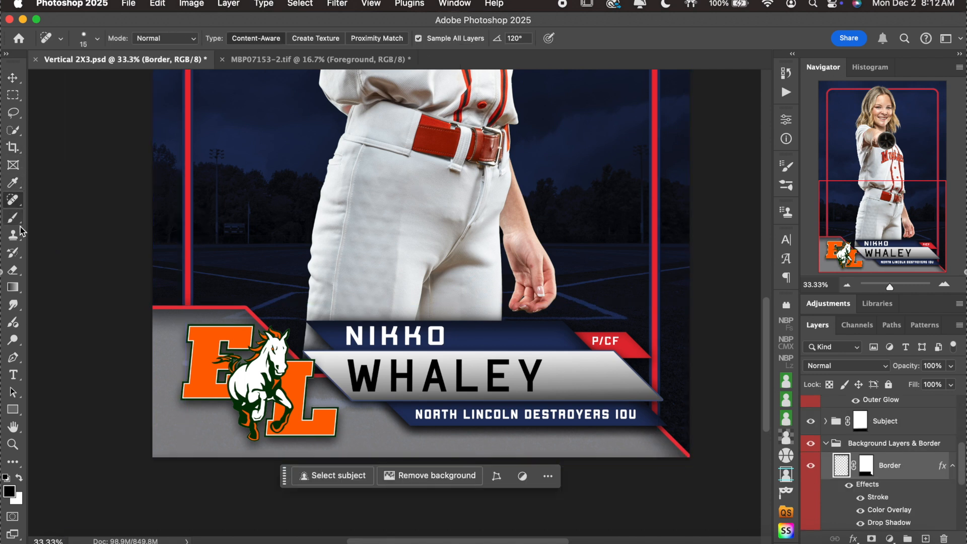
left_click(13, 270)
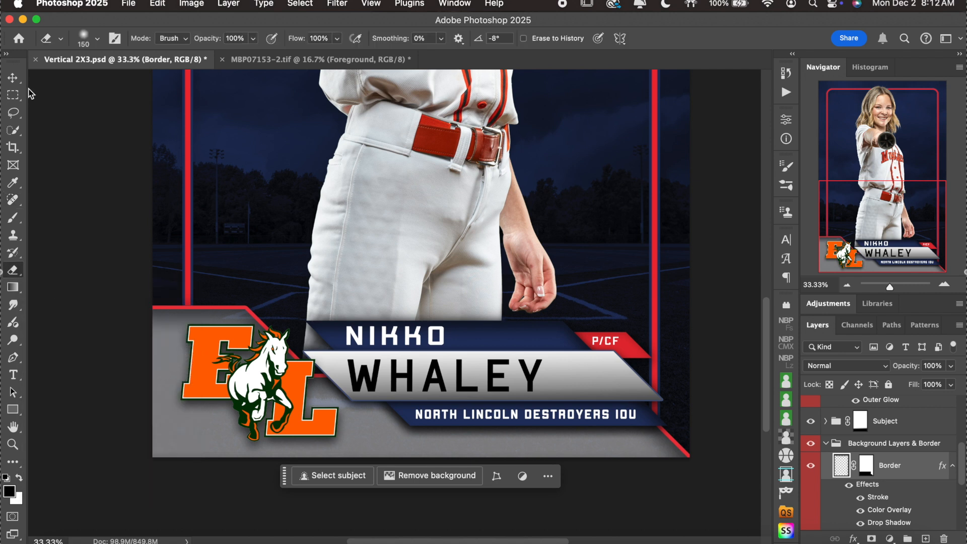
left_click(13, 77)
left_click(827, 444)
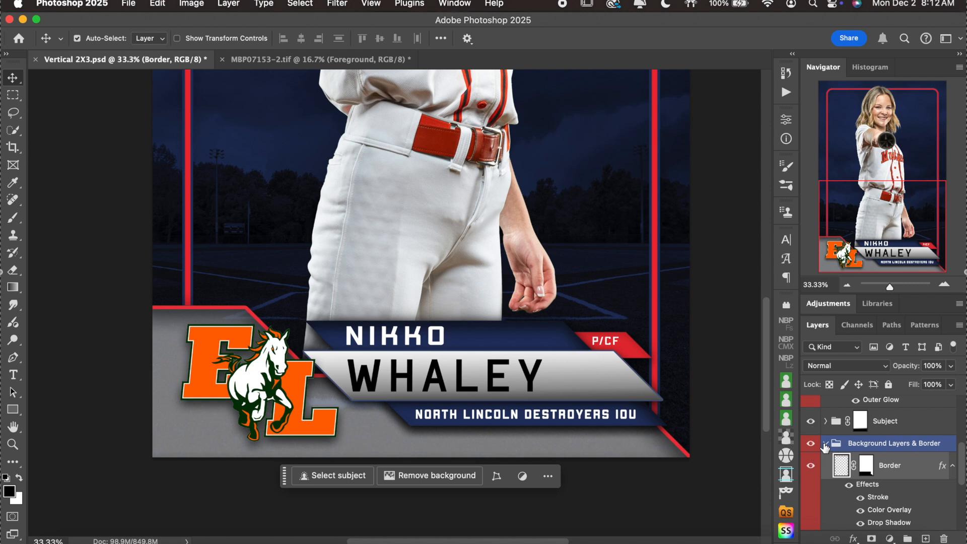
left_click(825, 444)
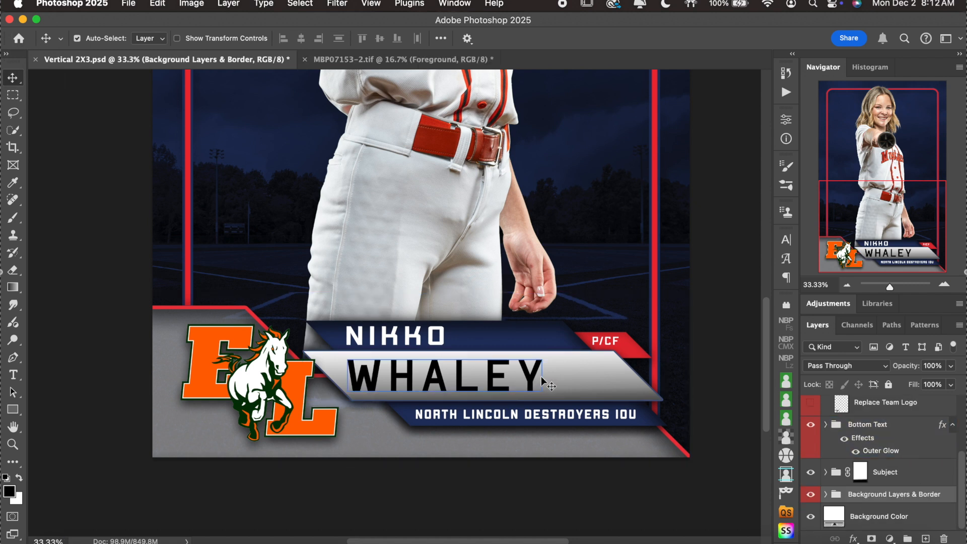
Expand the Background Layers & Border group and zoom out to 16.67% to show the whole card.
left_click(824, 495)
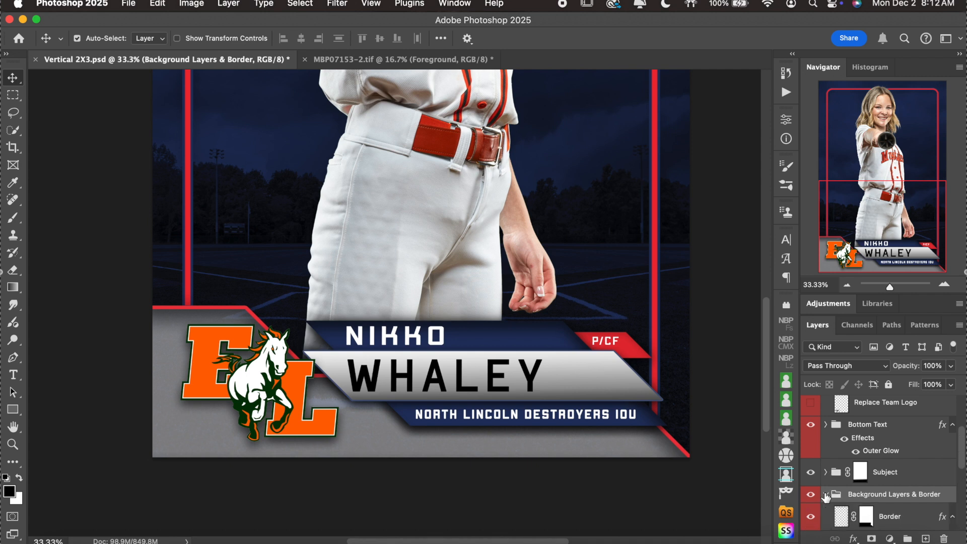
scroll(883, 496, "down", 5)
scroll(596, 149, "up", 5)
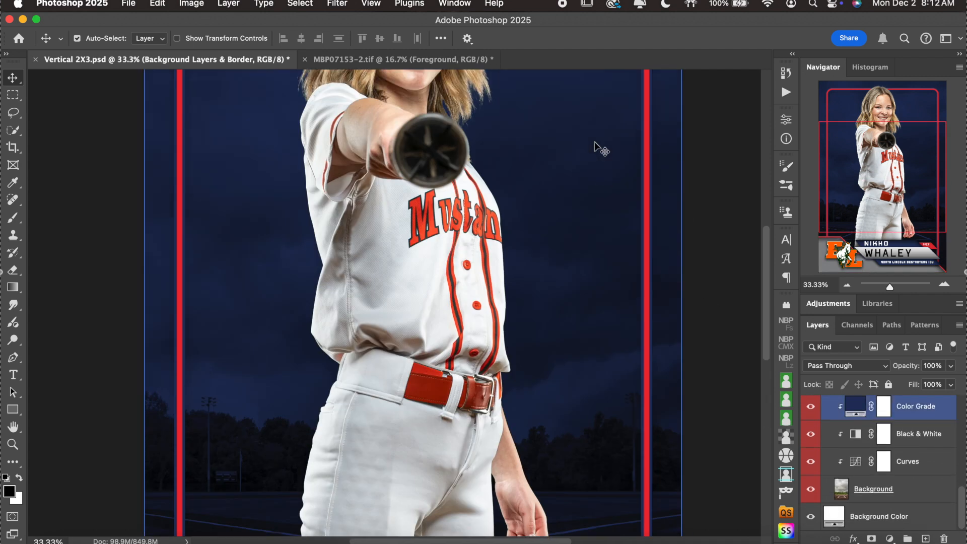
left_click(847, 285)
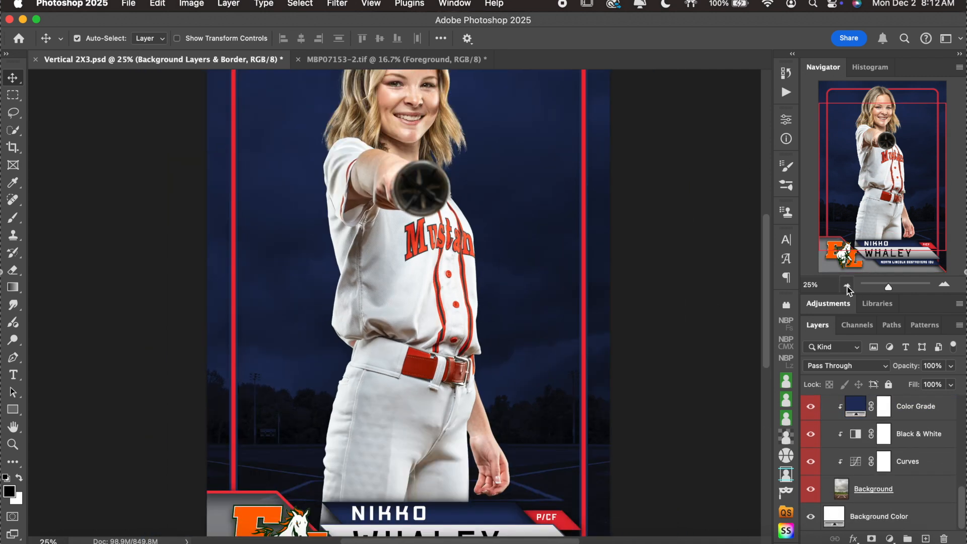
left_click(847, 286)
scroll(630, 295, "down", 1)
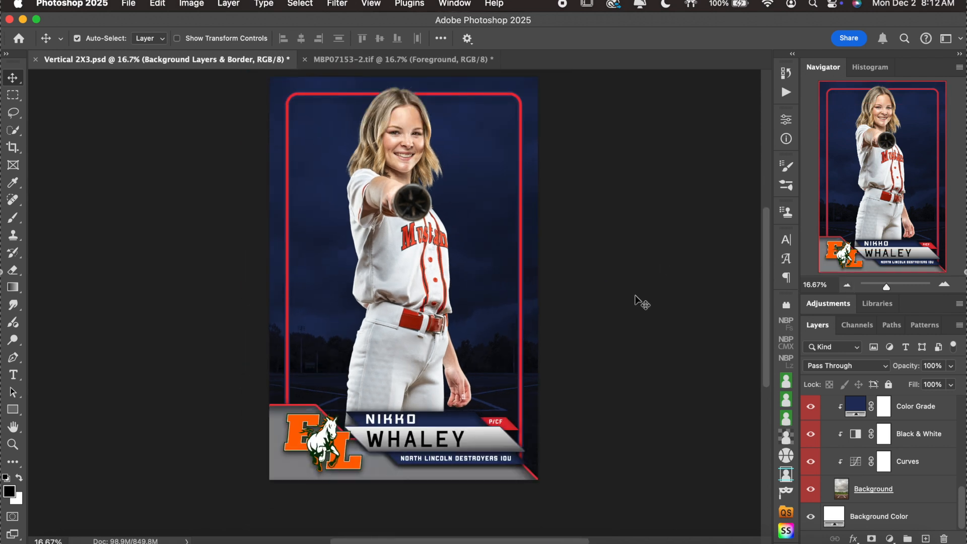
Inspect the Color Grade fill colour, leaving it unchanged.
left_click(861, 460)
left_click(860, 413)
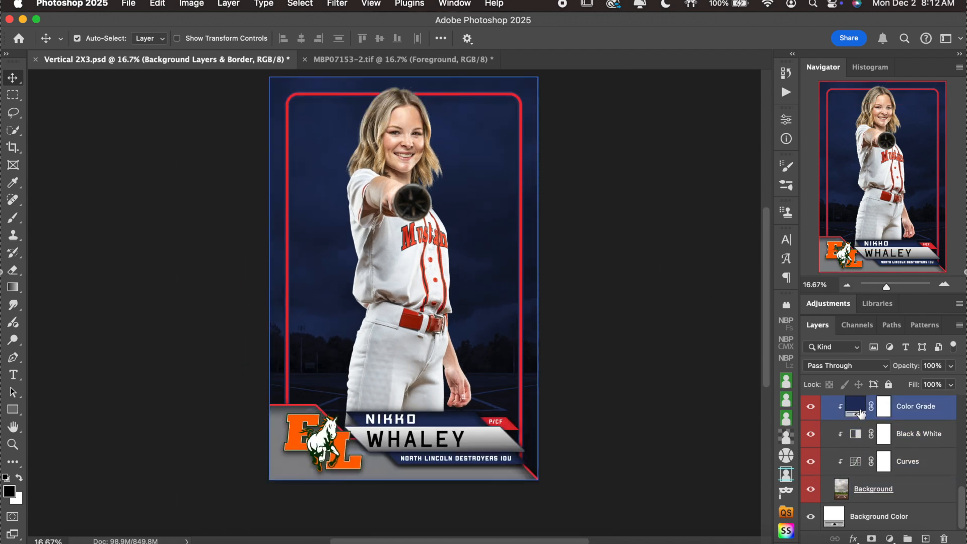
double_click(860, 411)
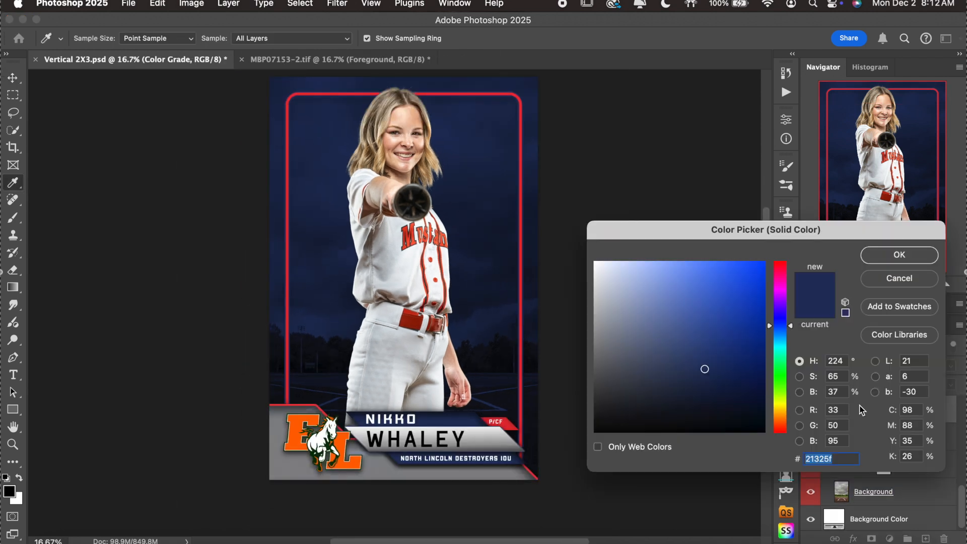
left_click(914, 280)
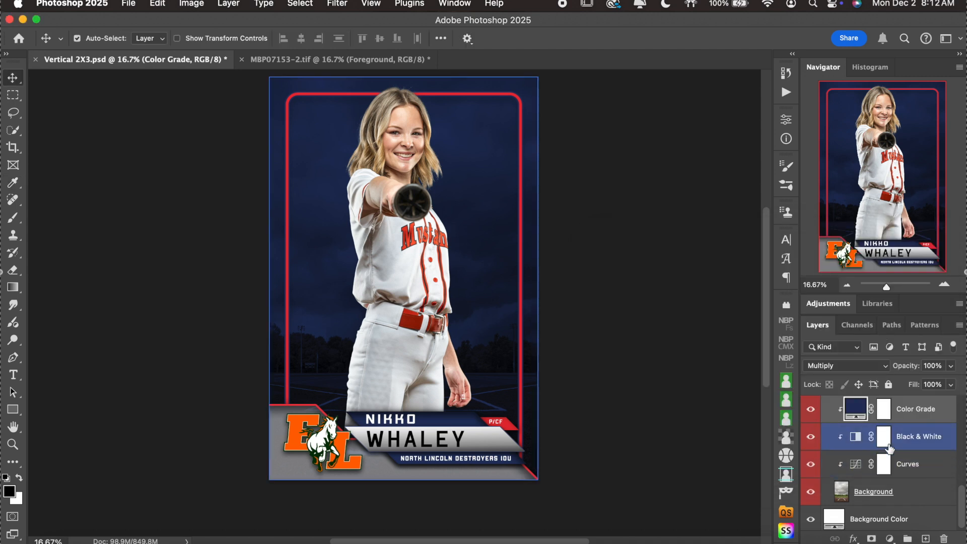
Hide the Curves, Black & White and Color Grade adjustment layers.
scroll(888, 448, "up", 3)
scroll(887, 447, "down", 2)
left_click(809, 490)
left_click_drag(809, 492, 811, 436)
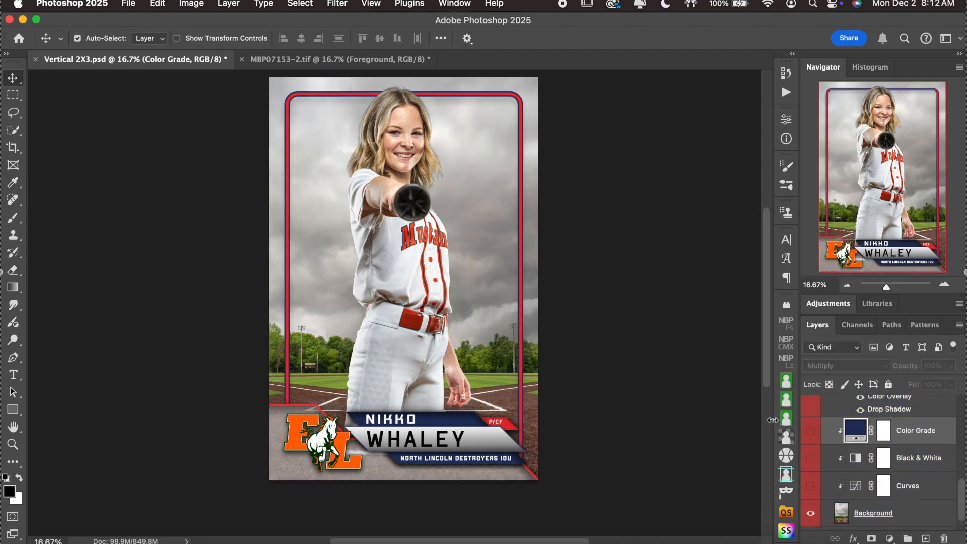
scroll(654, 364, "down", 2)
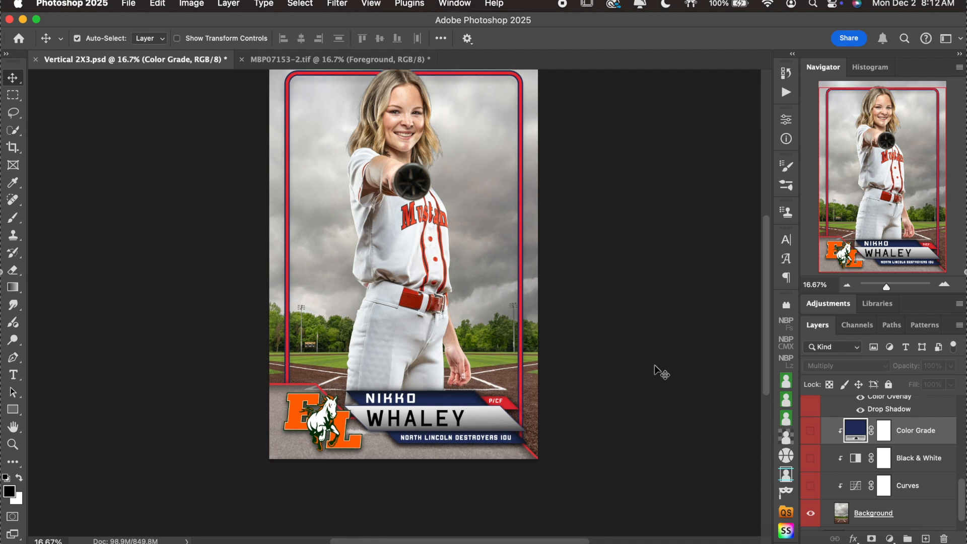
left_click(810, 487)
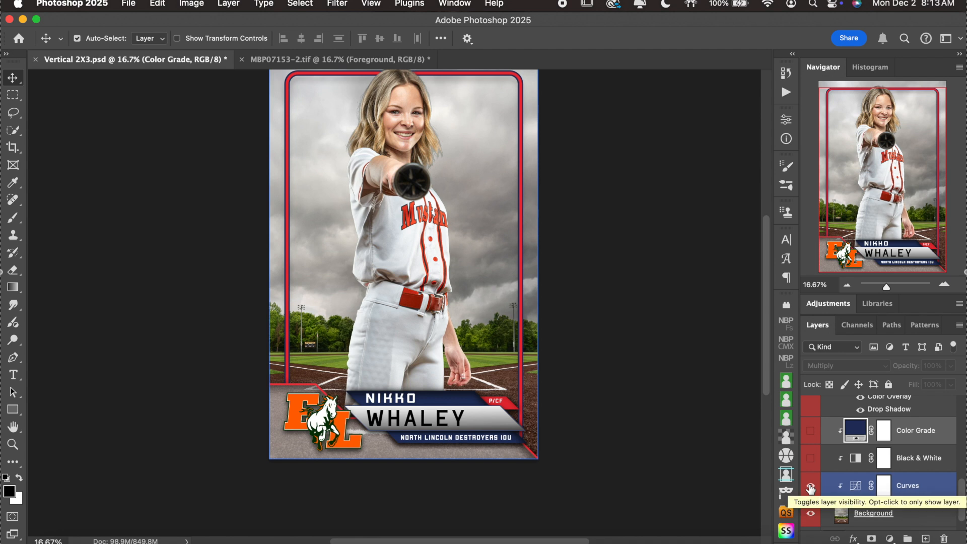
scroll(810, 487, "up", 1)
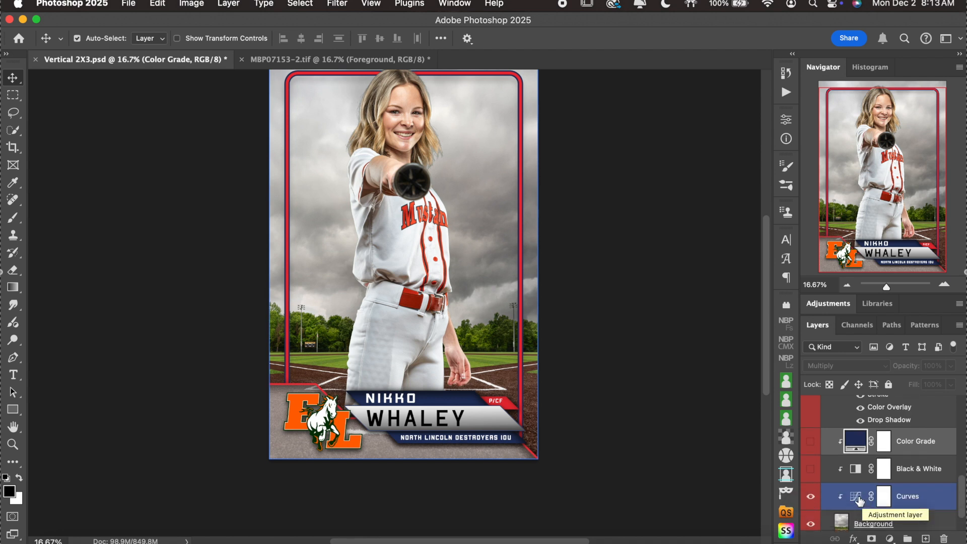
double_click(859, 498)
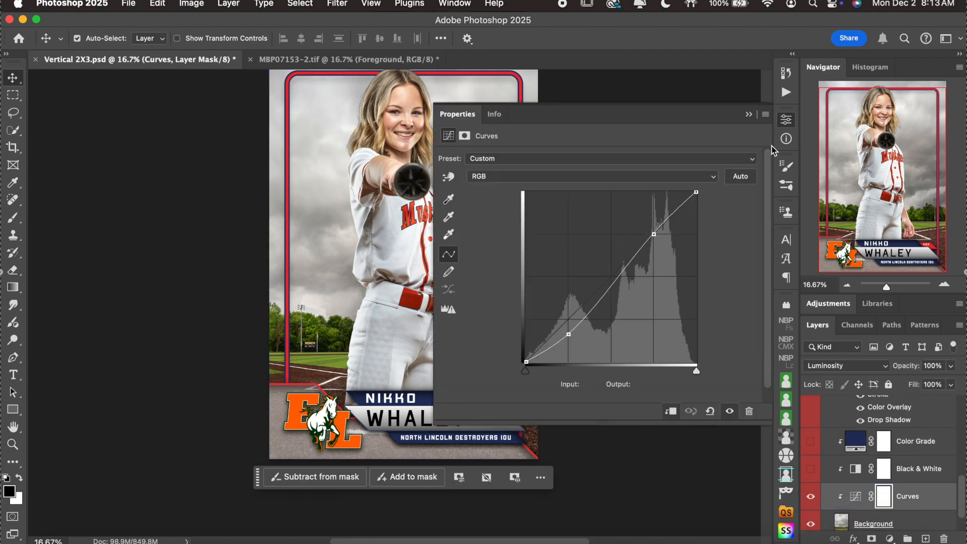
left_click(786, 120)
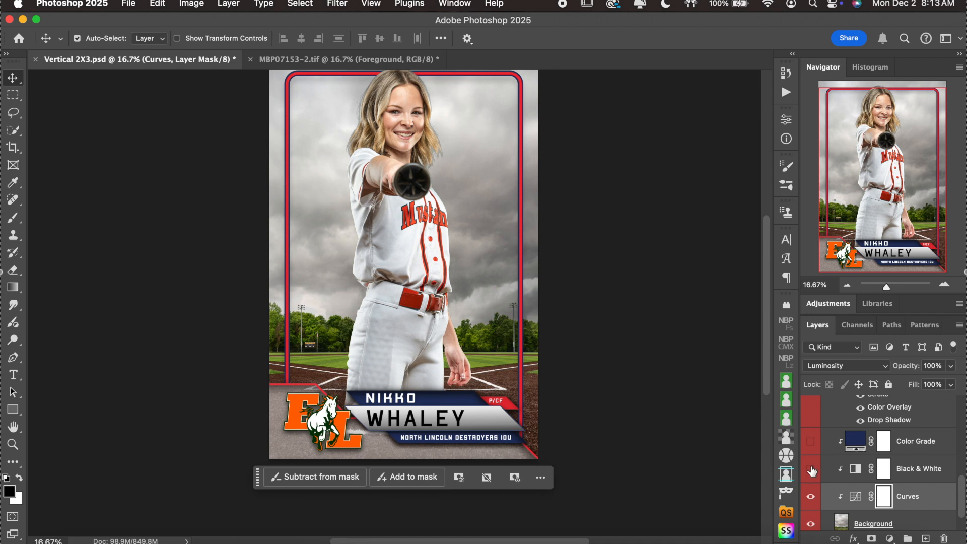
scroll(859, 496, "down", 2)
left_click(848, 496)
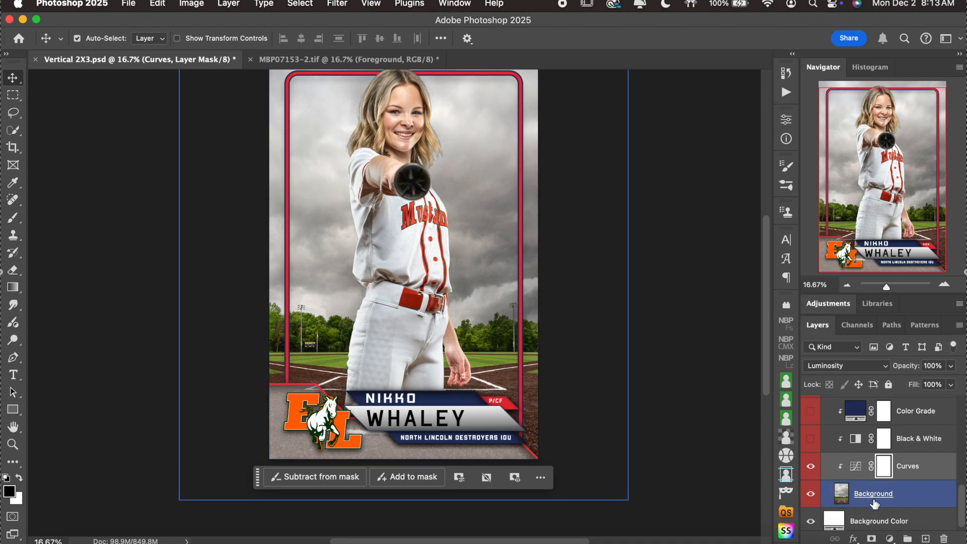
scroll(848, 497, "down", 1)
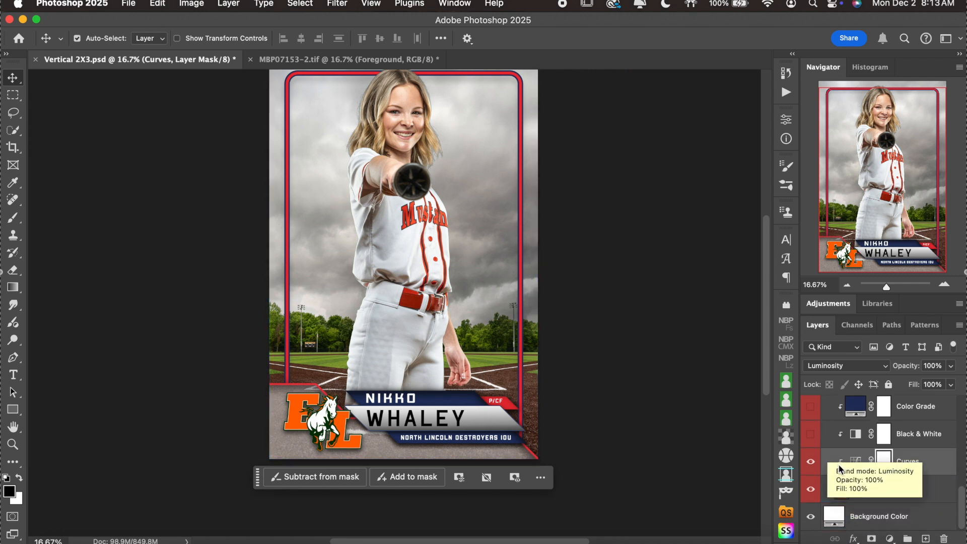
left_click(811, 435)
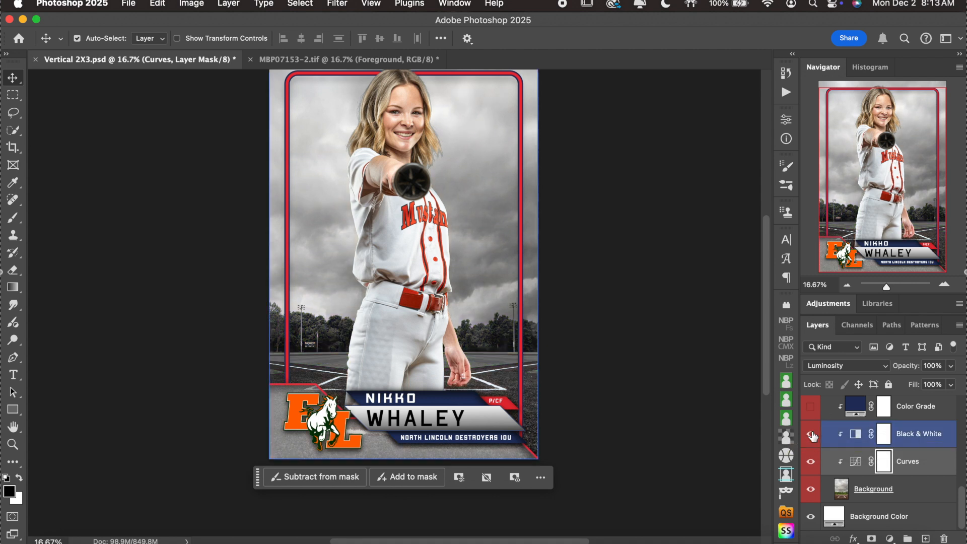
scroll(813, 436, "up", 2)
left_click(811, 434)
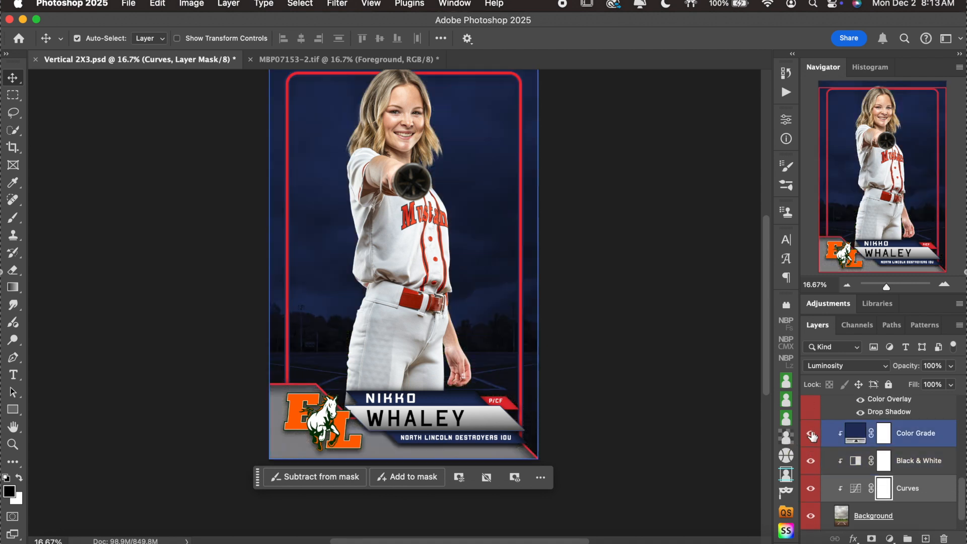
left_click(834, 461)
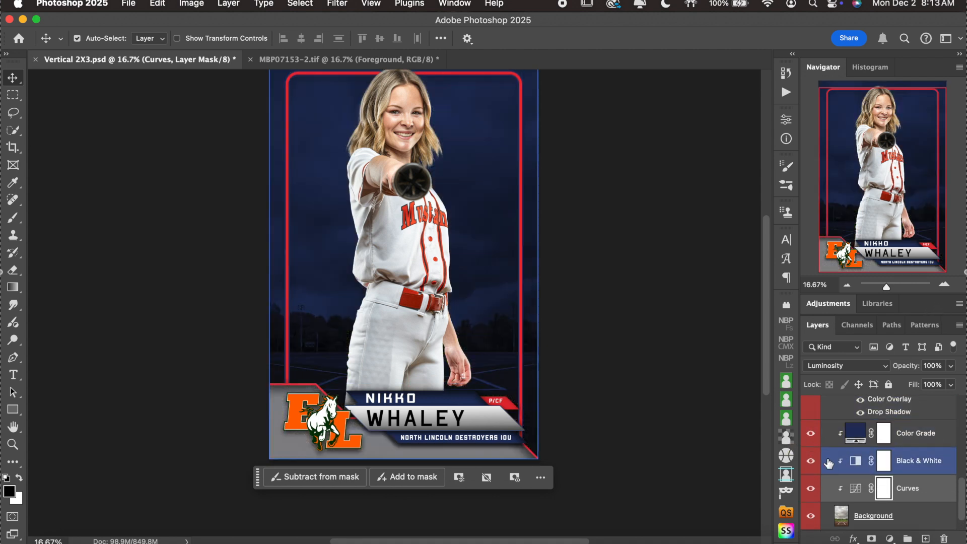
left_click(810, 466)
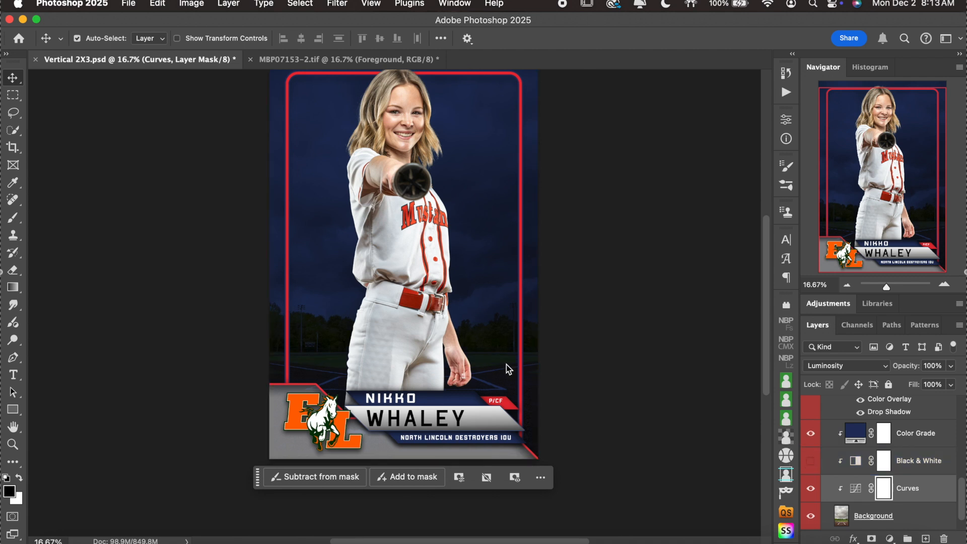
left_click(810, 461)
left_click(850, 434)
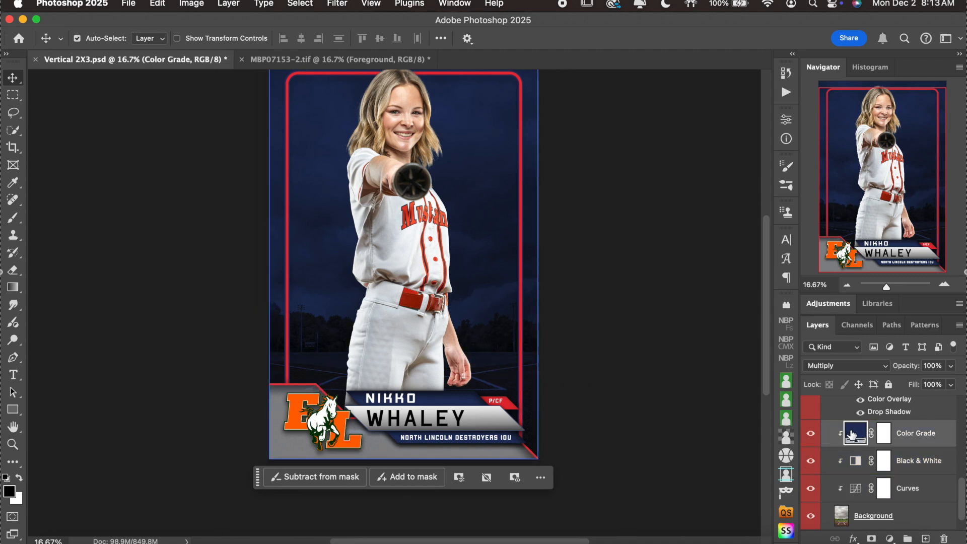
double_click(851, 434)
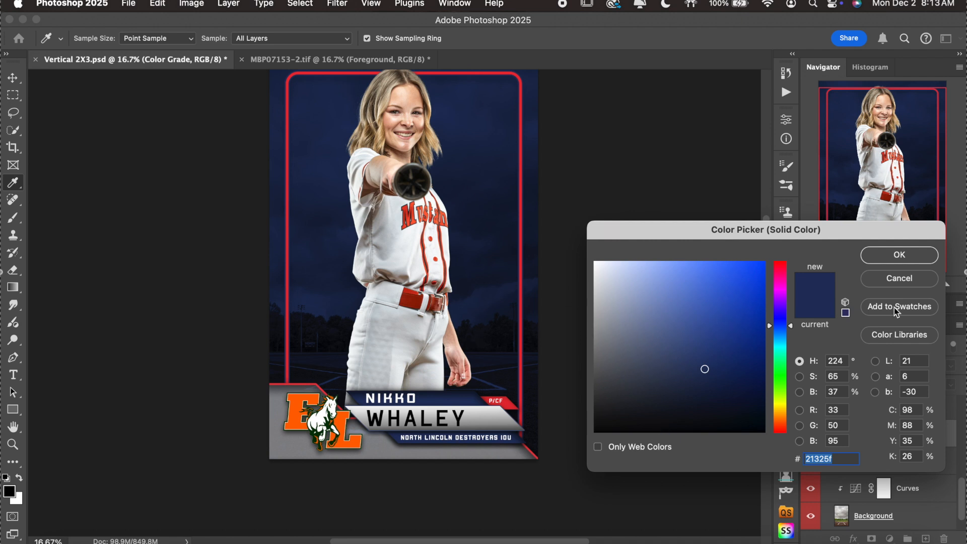
Set the Color Grade fill to a muted dark green (#173a17), starting from the horse logo's green.
left_click(928, 278)
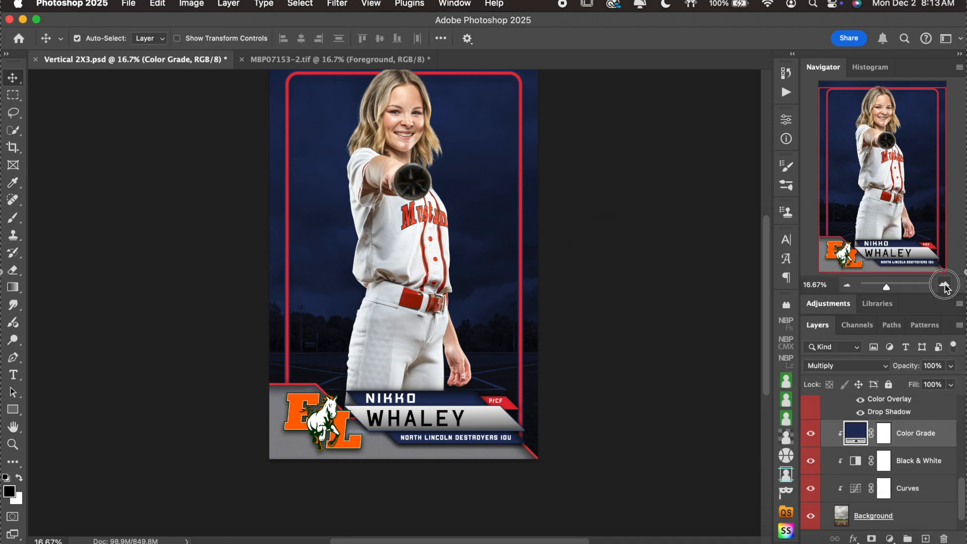
left_click(945, 286)
scroll(626, 318, "down", 5)
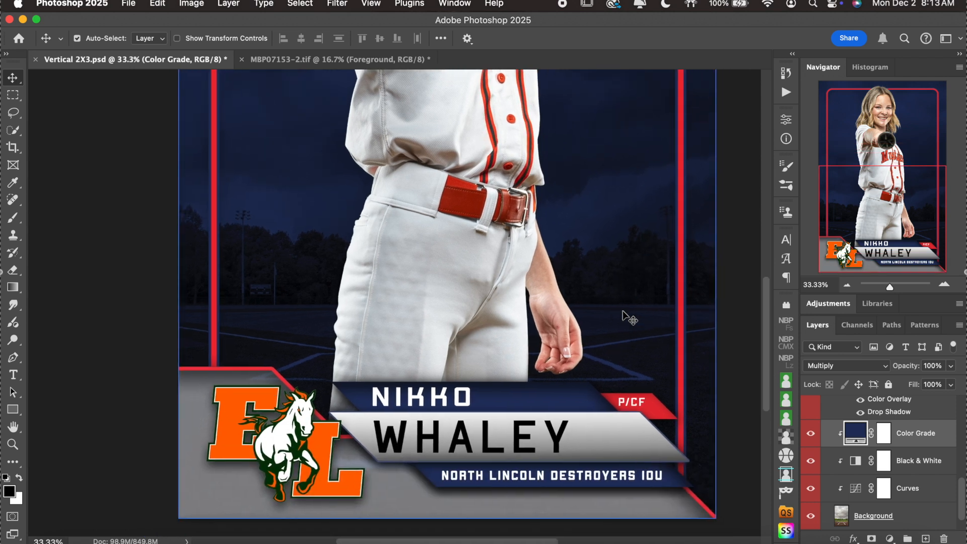
double_click(857, 430)
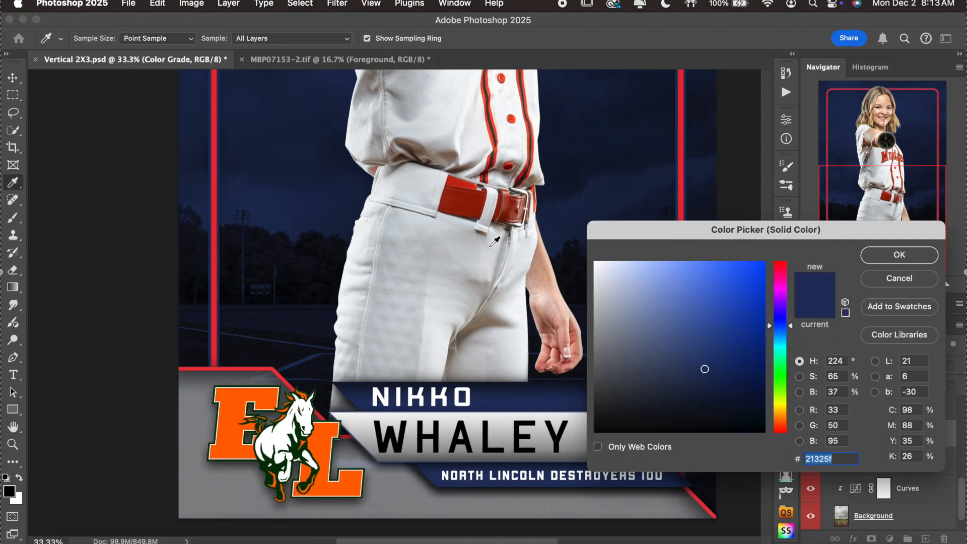
left_click(297, 450)
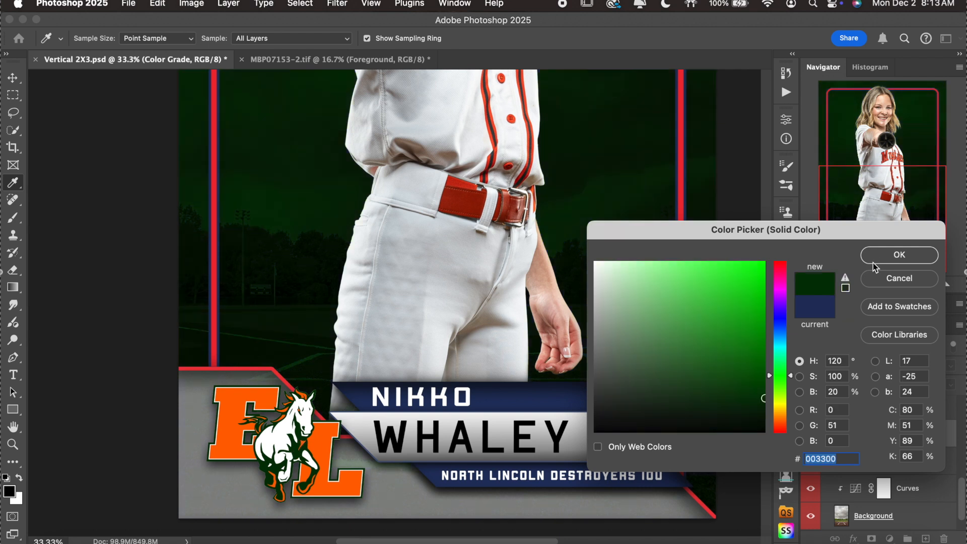
scroll(323, 244, "up", 5)
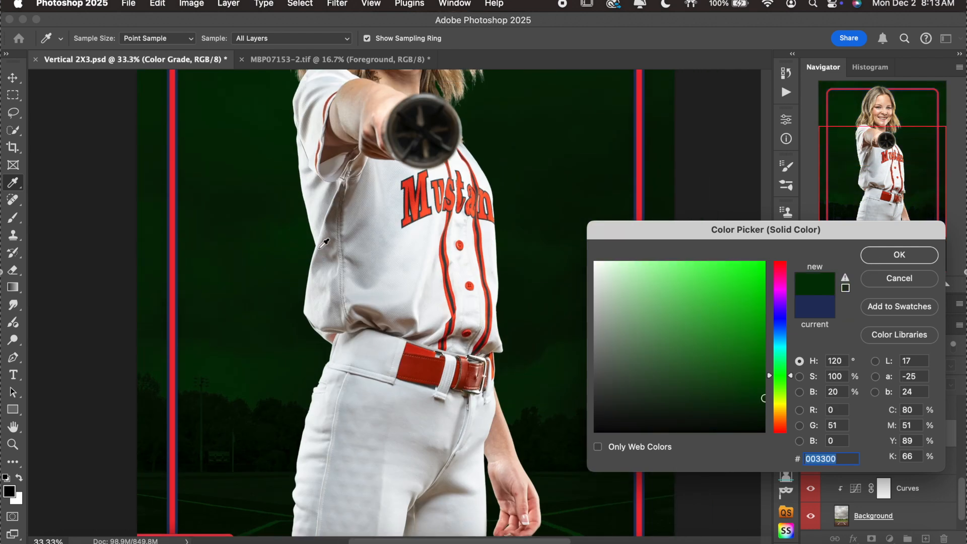
left_click(613, 330)
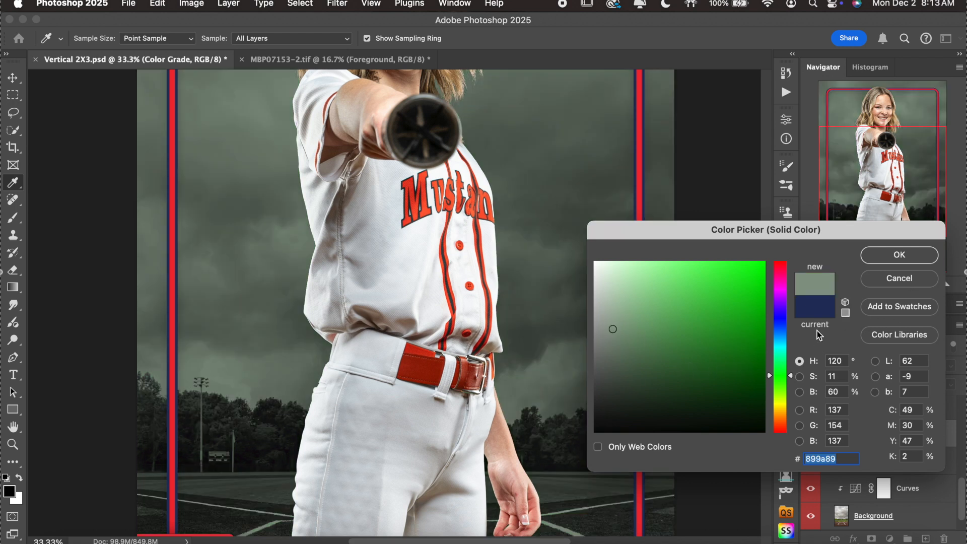
left_click(750, 384)
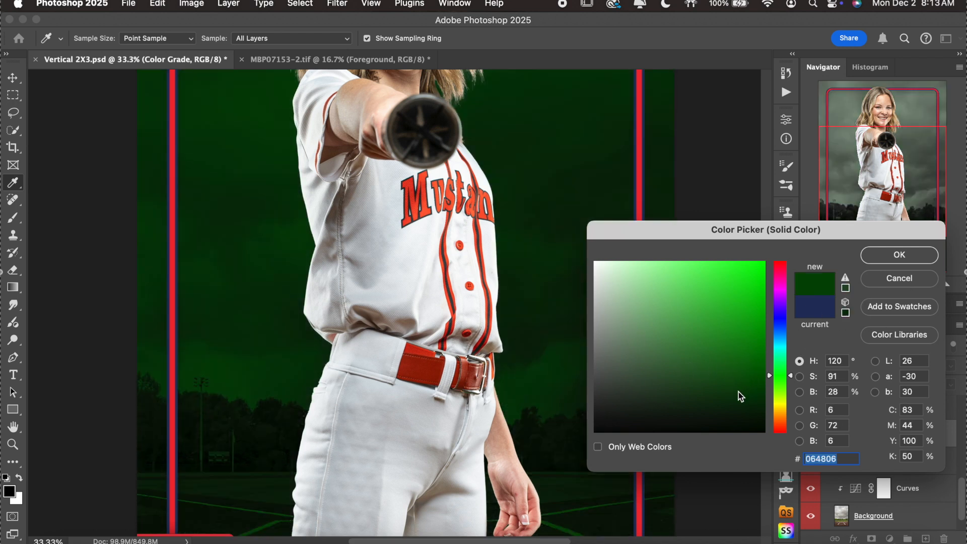
left_click(720, 394)
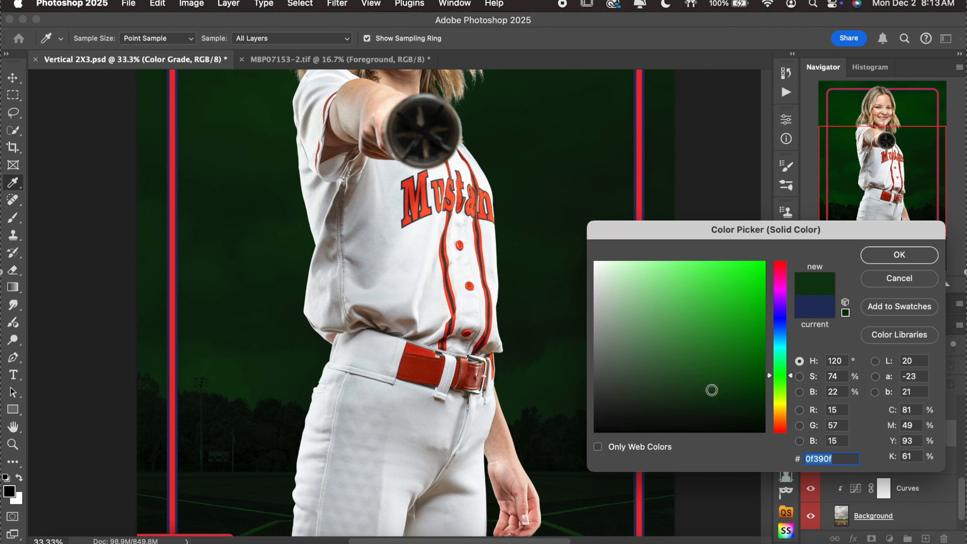
left_click(697, 393)
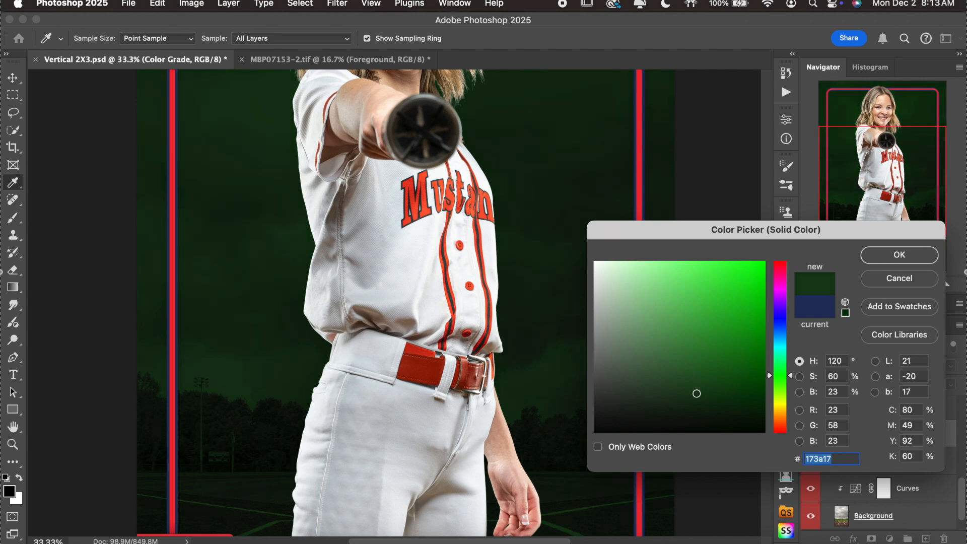
left_click(916, 262)
Zoom out to 16.67% to check the green background, then zoom back in.
scroll(679, 371, "down", 3)
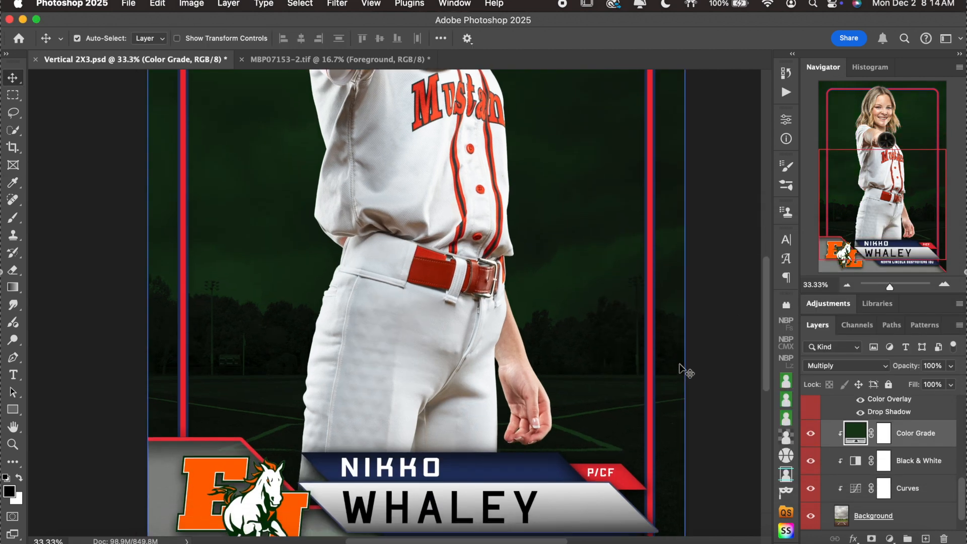
left_click(847, 286)
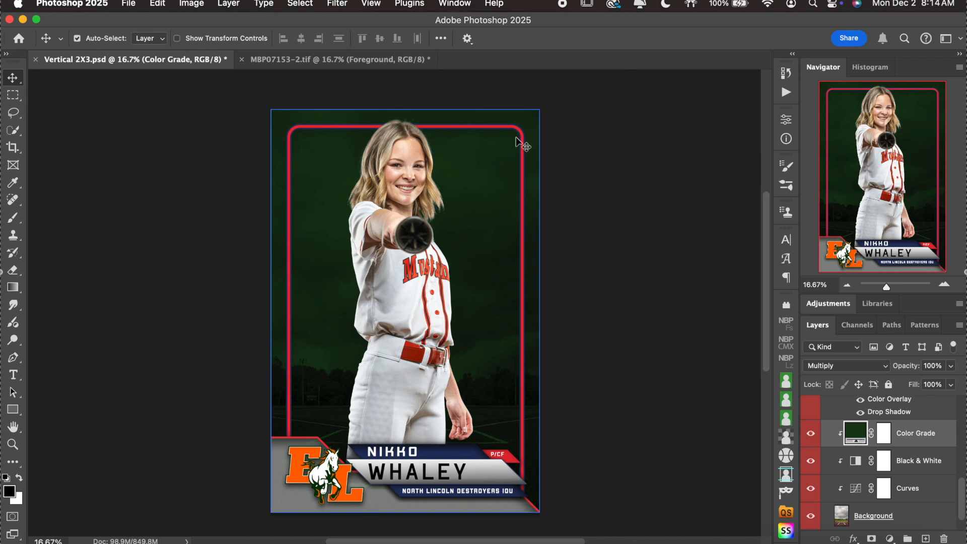
left_click(943, 286)
Select the card's Border layer and open its Layer Style dialog.
left_click(944, 287)
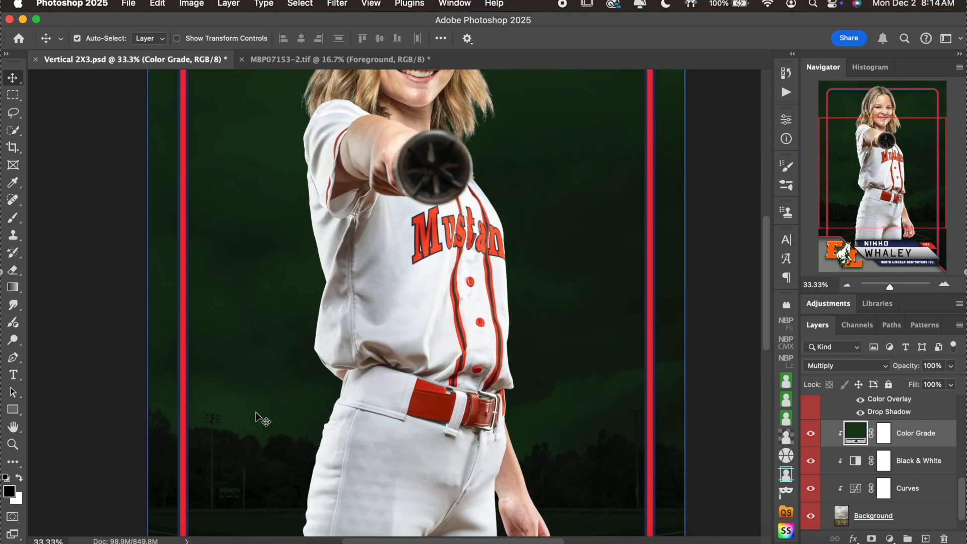
scroll(255, 412, "down", 3)
scroll(255, 412, "left", 2)
left_click(307, 396)
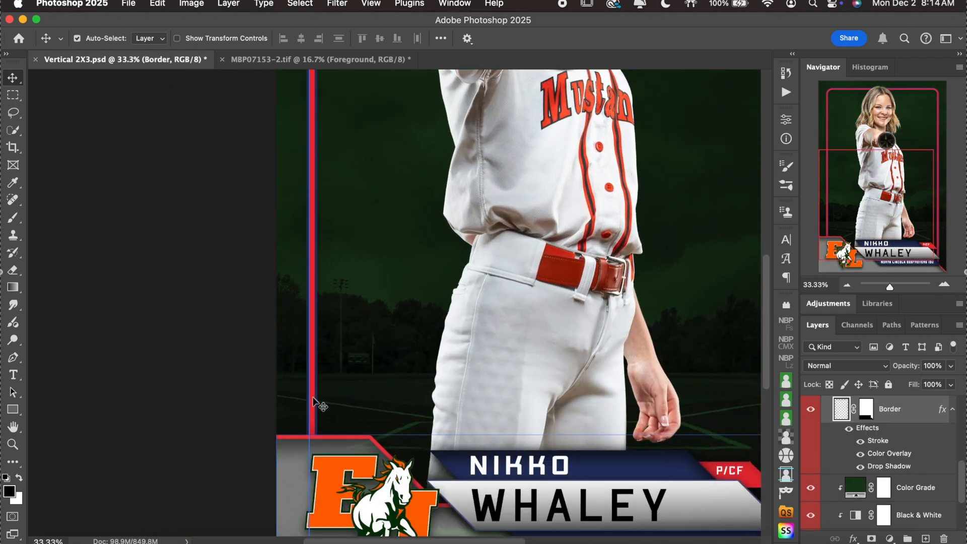
double_click(896, 434)
Try orange and grey stroke colours but keep navy, then view the Color Overlay settings.
left_click_drag(556, 132, 635, 97)
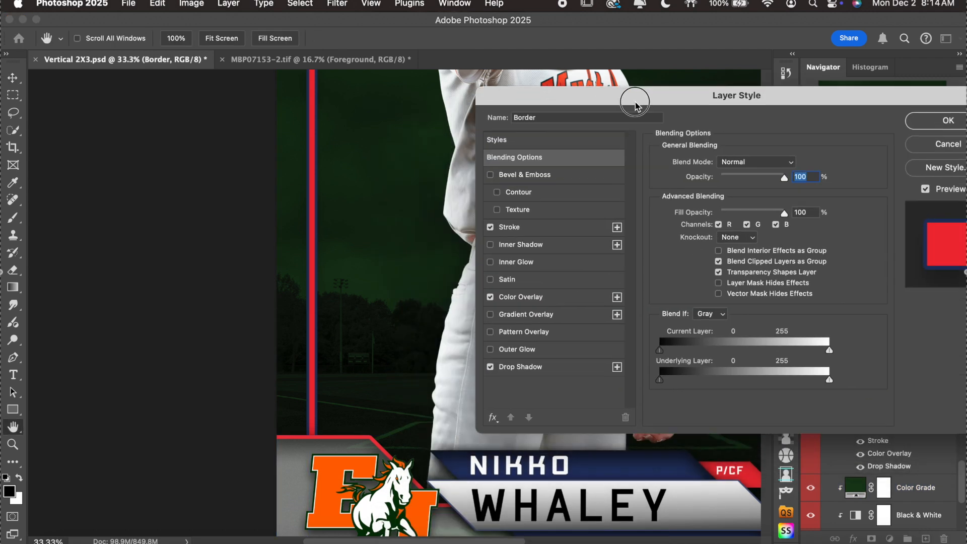
left_click(555, 229)
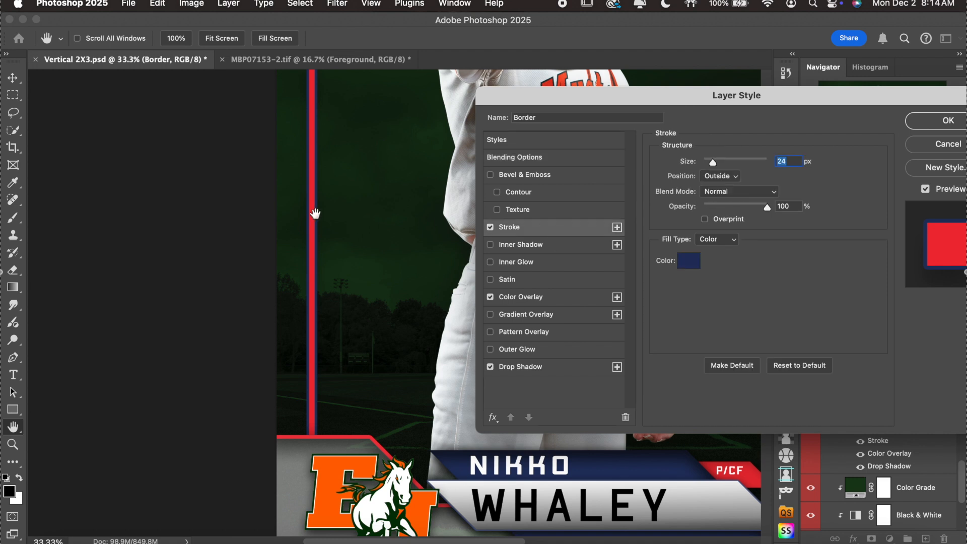
left_click(687, 261)
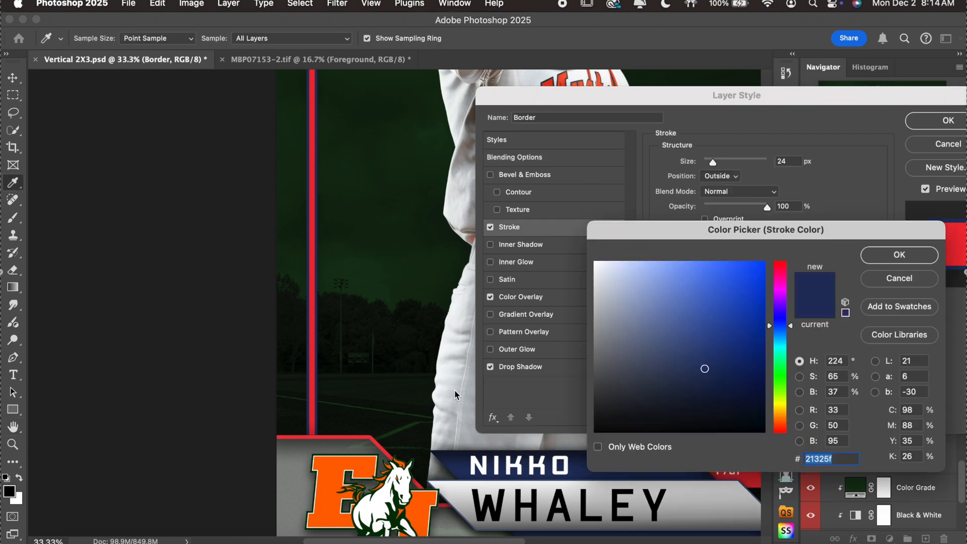
left_click(333, 473)
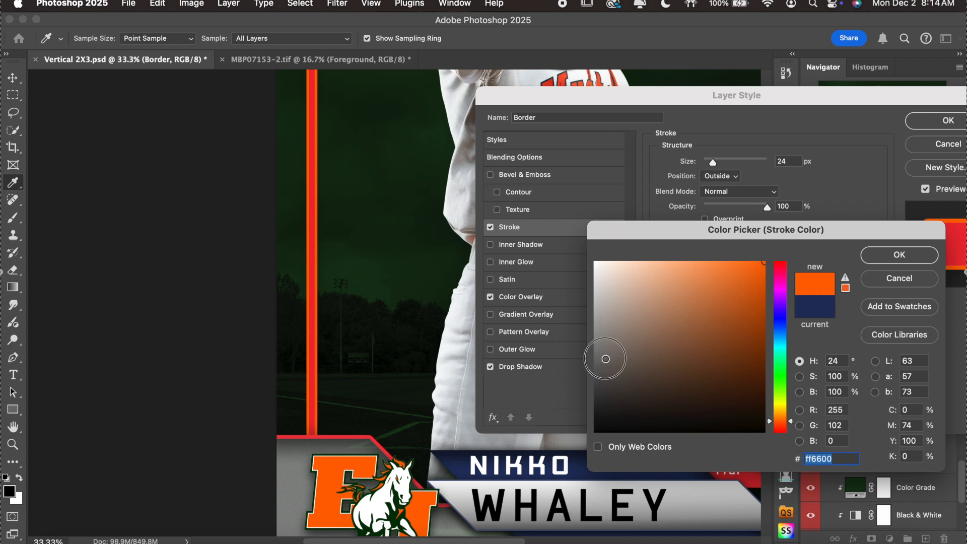
left_click_drag(605, 358, 559, 356)
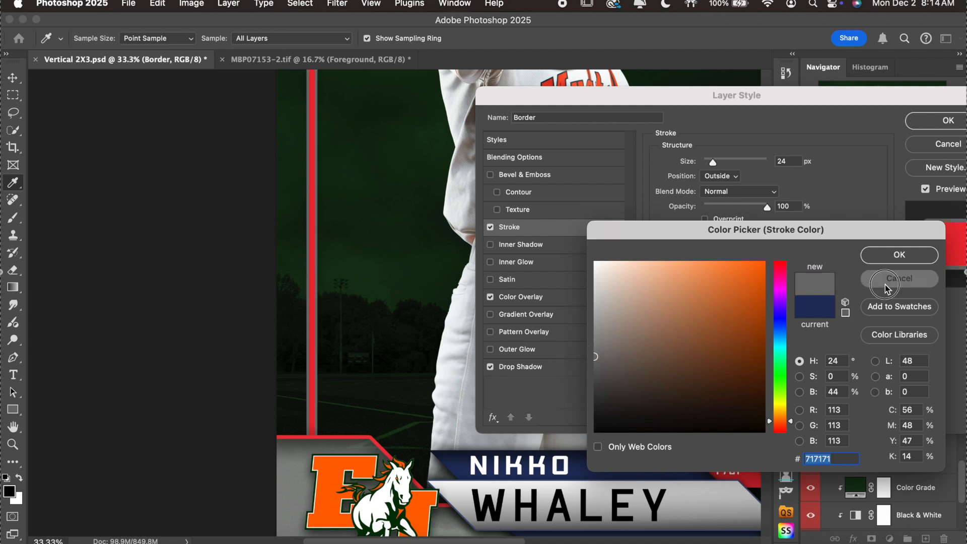
left_click(886, 287)
left_click(543, 301)
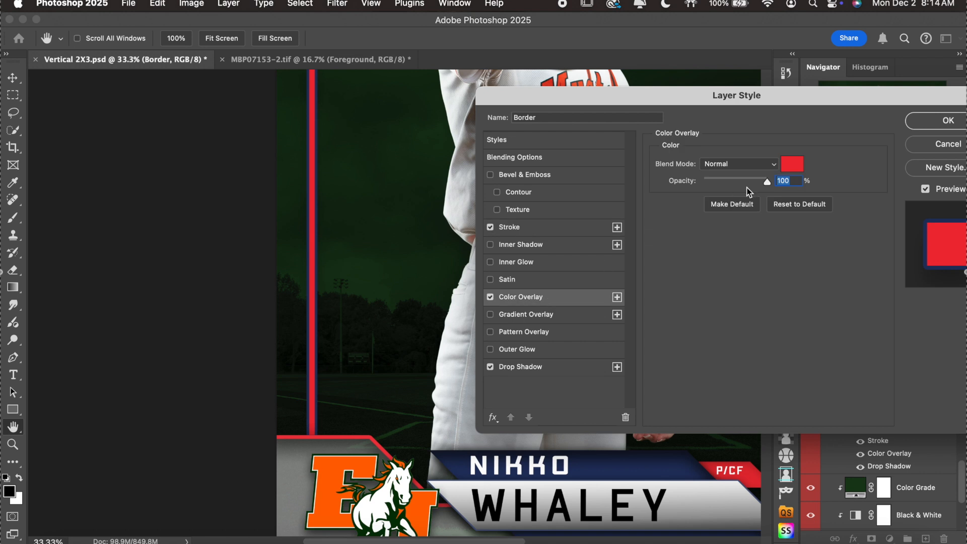
left_click(791, 164)
left_click(342, 473)
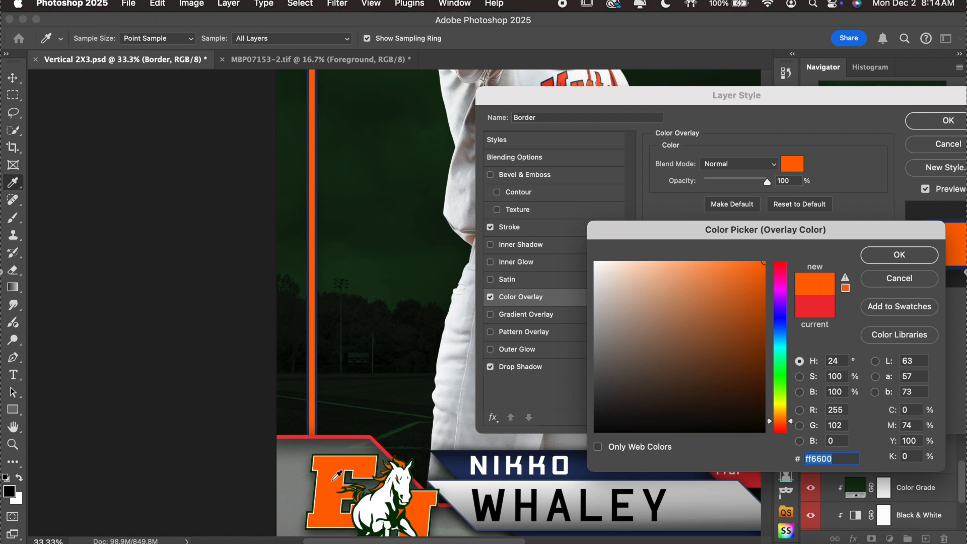
left_click(930, 253)
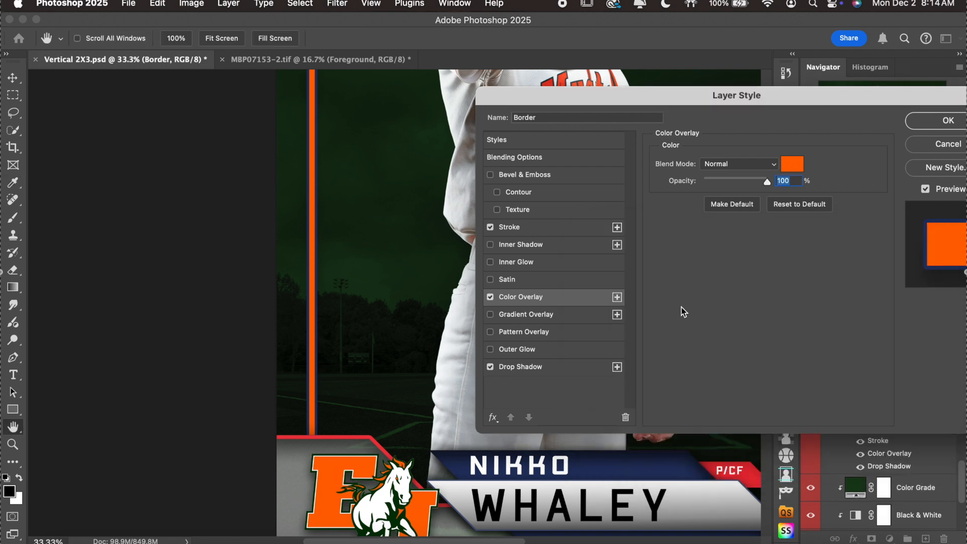
left_click(549, 231)
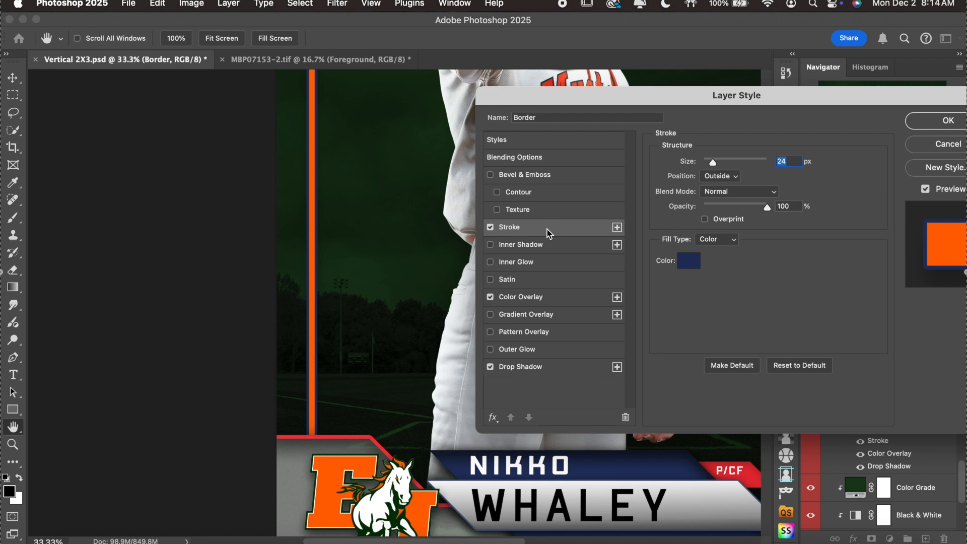
left_click(688, 262)
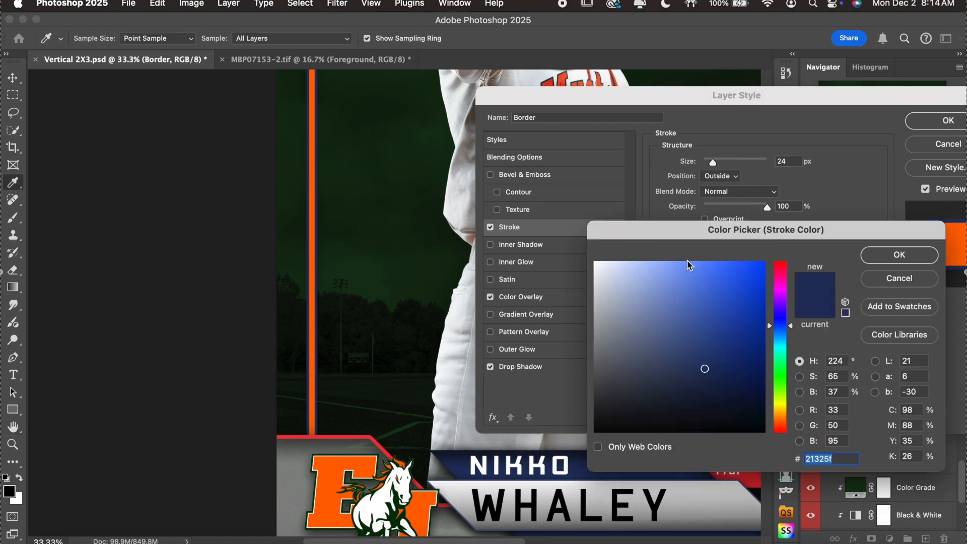
left_click_drag(597, 347, 550, 347)
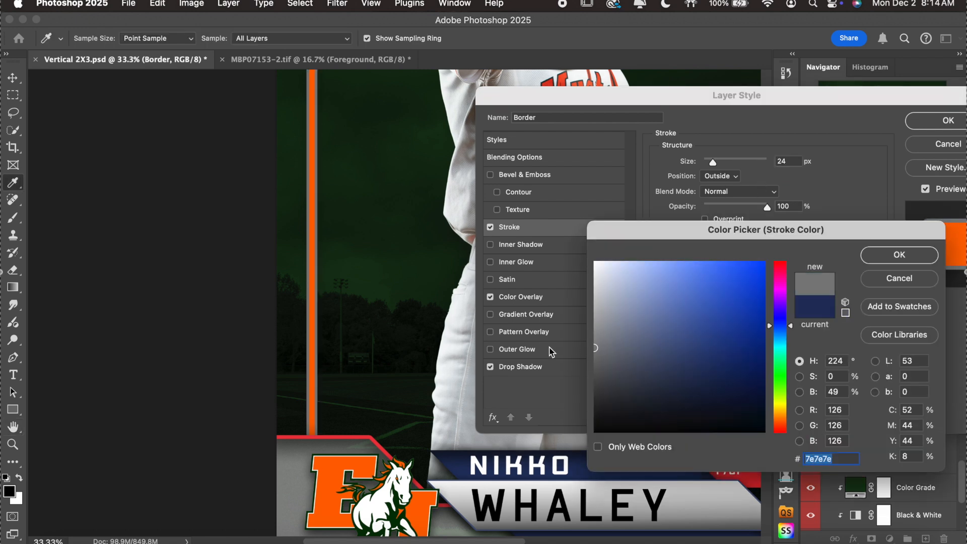
left_click_drag(603, 318, 590, 319)
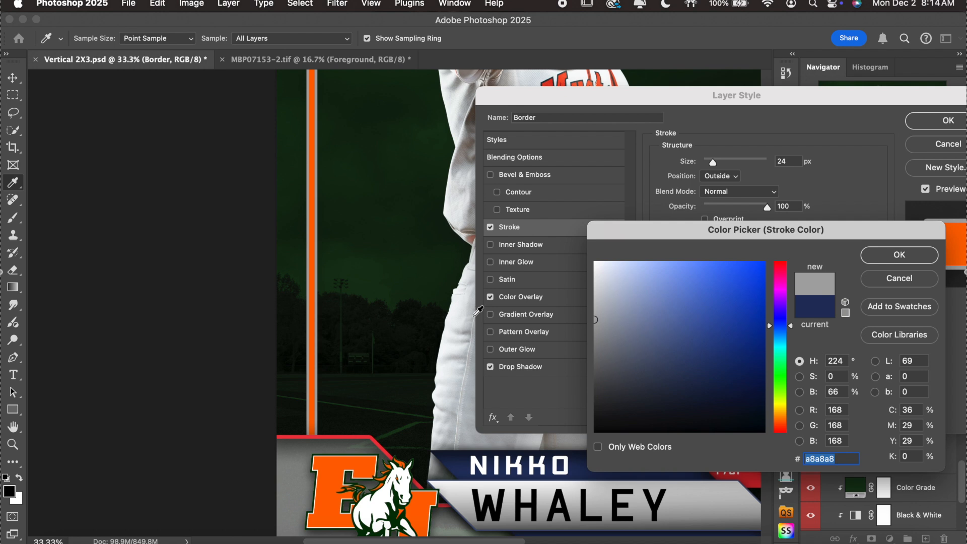
left_click(454, 327)
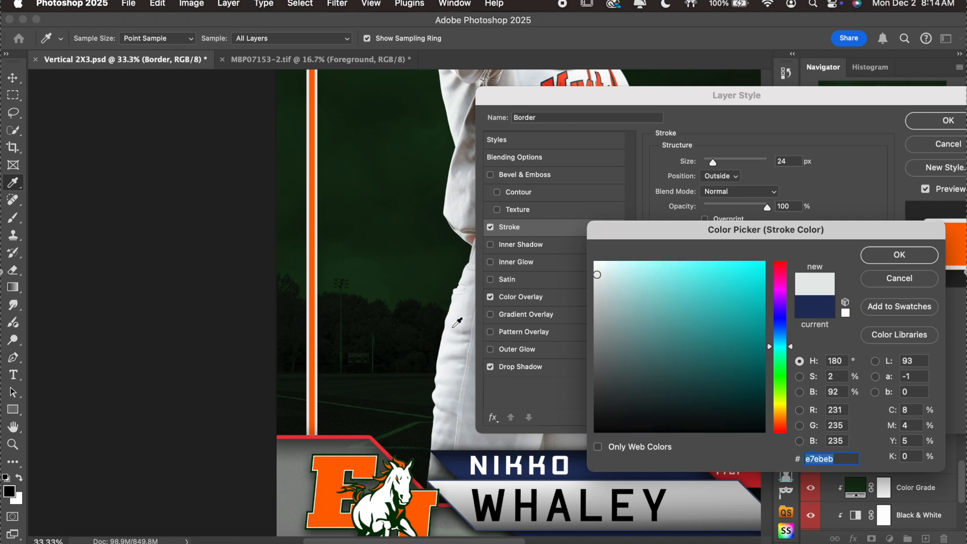
mouse_move(595, 319)
left_mouse_down()
mouse_move(559, 313)
mouse_move(595, 306)
mouse_move(559, 301)
mouse_move(557, 286)
left_mouse_up()
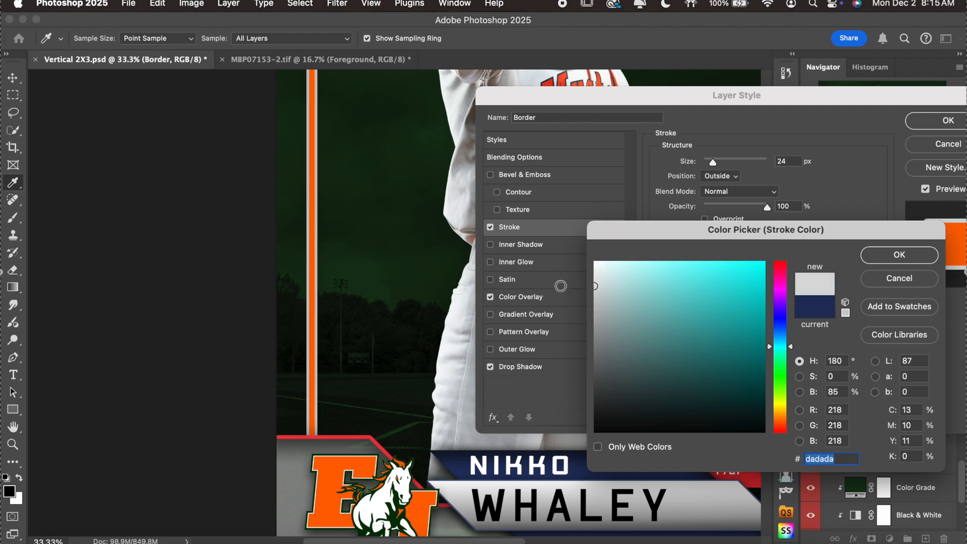
left_click(886, 255)
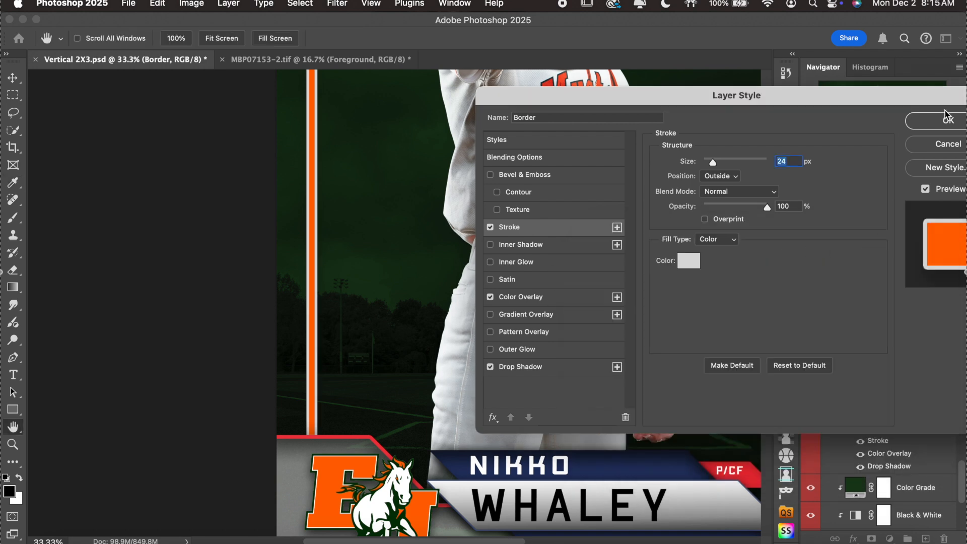
left_click(947, 120)
left_click(847, 284)
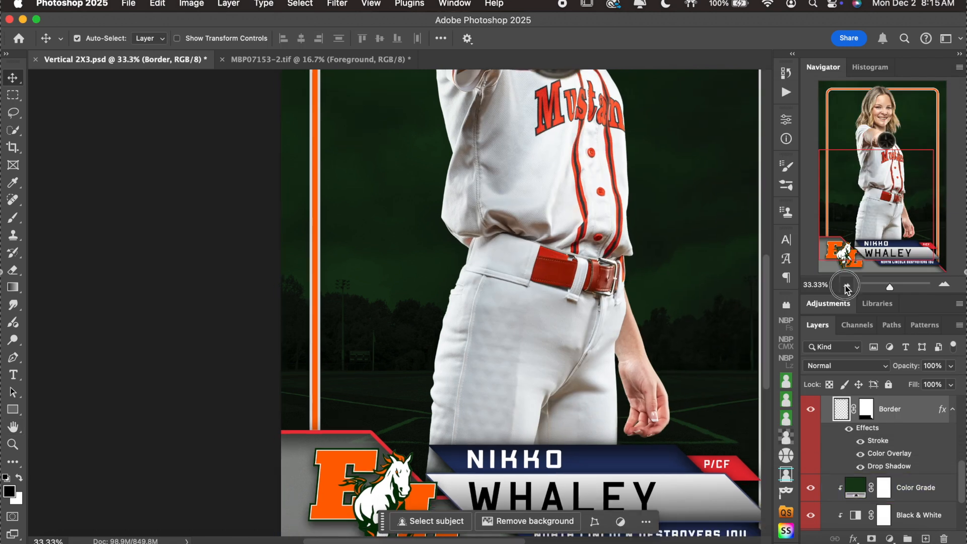
left_click(847, 284)
scroll(663, 316, "up", 3)
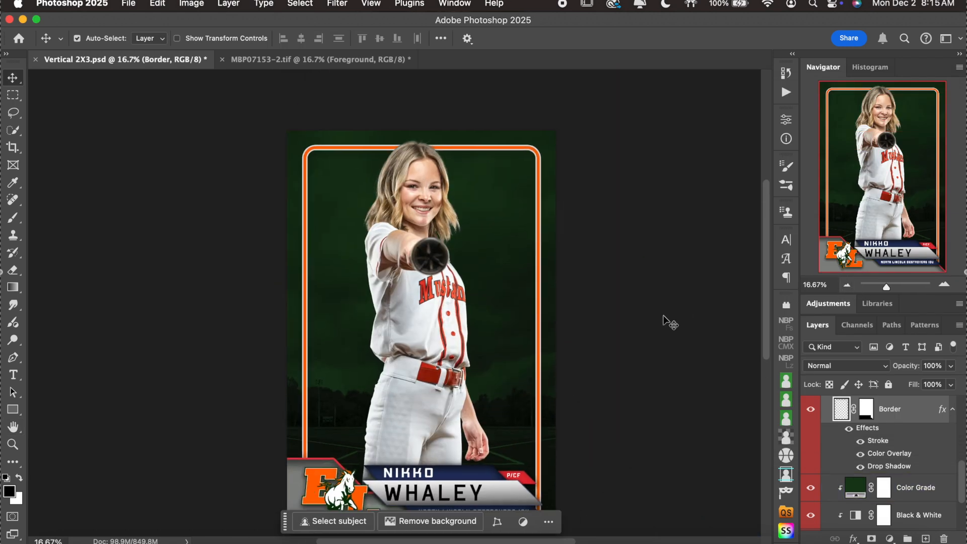
scroll(663, 320, "down", 3)
scroll(663, 321, "left", 2)
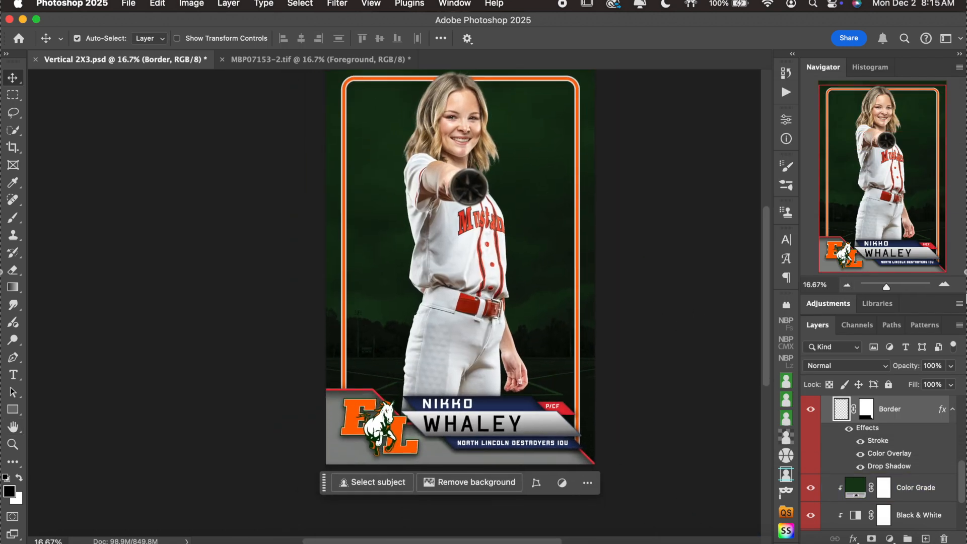
left_click(944, 285)
left_click(944, 285)
left_click(944, 285)
scroll(526, 310, "down", 5)
scroll(526, 310, "right", 2)
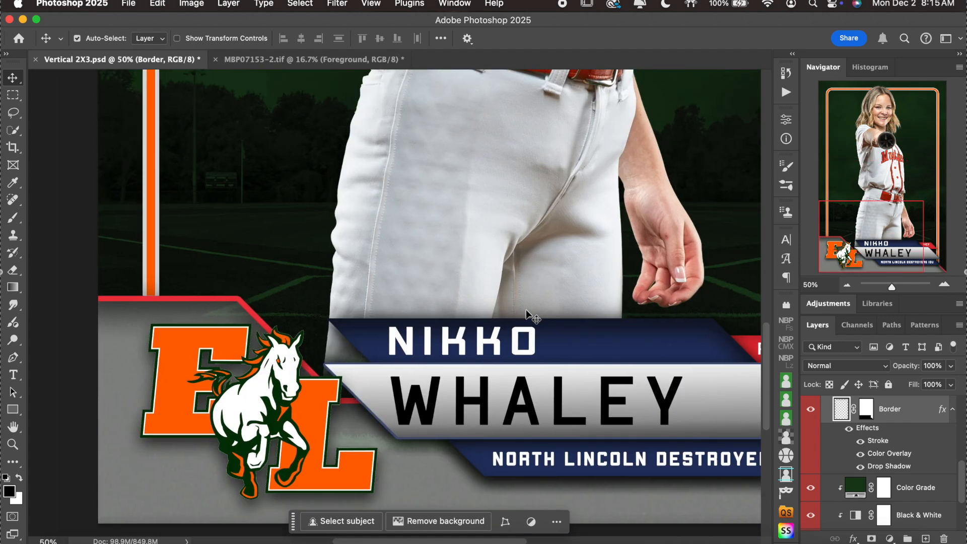
scroll(526, 309, "down", 3)
scroll(526, 309, "right", 1)
scroll(526, 310, "up", 4)
scroll(525, 309, "left", 3)
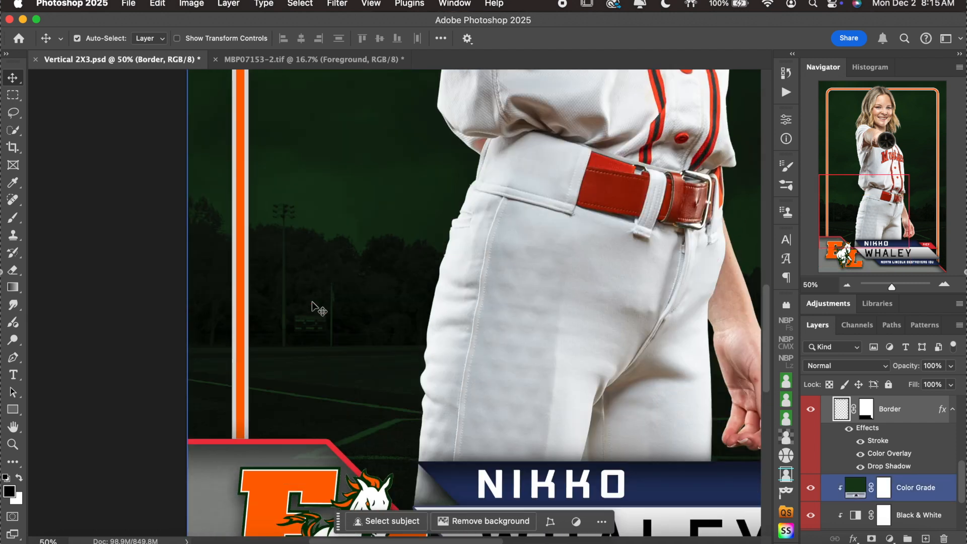
scroll(317, 312, "up", 5)
scroll(317, 312, "left", 1)
left_click(846, 285)
left_click(847, 285)
left_click(847, 285)
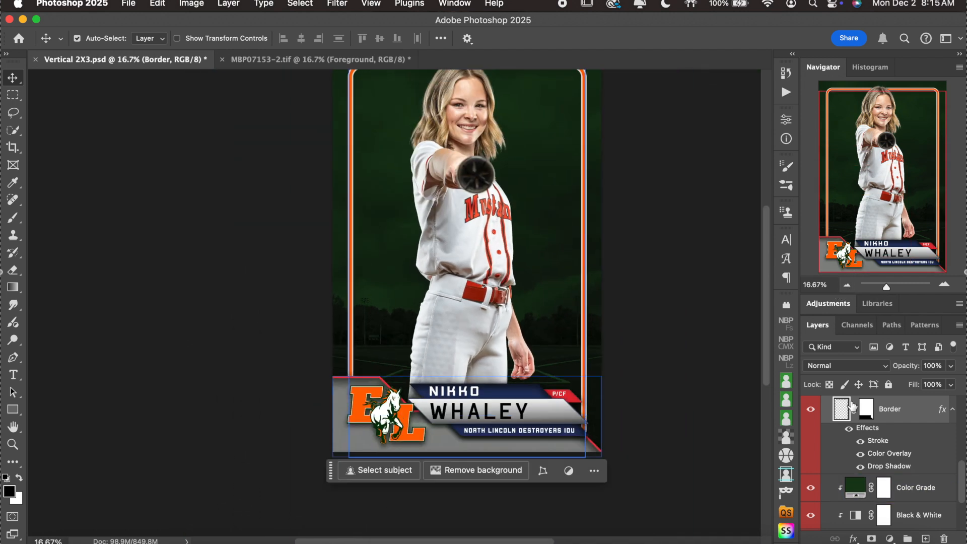
double_click(914, 410)
Reopen the Border layer's Stroke settings, keeping the light grey stroke colour.
left_click(917, 145)
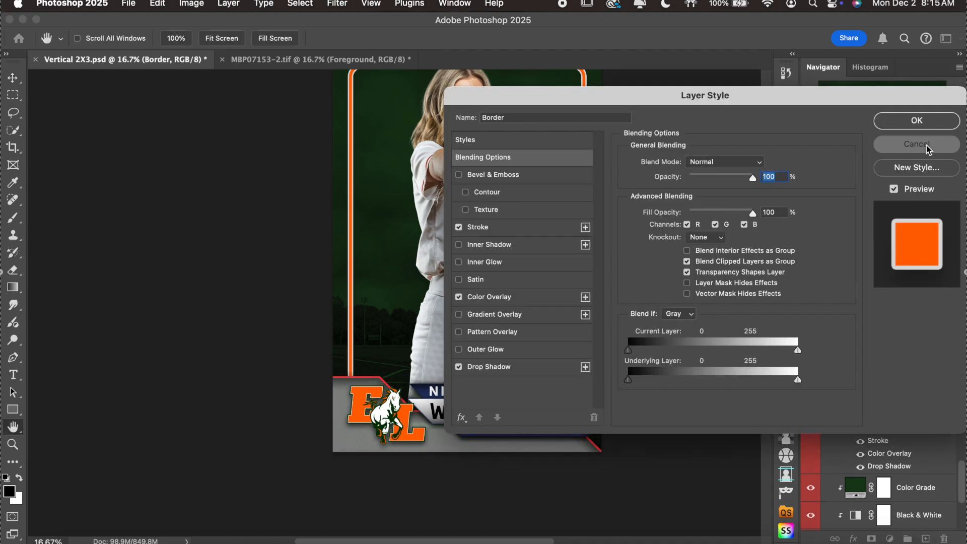
left_click(943, 285)
left_click(943, 285)
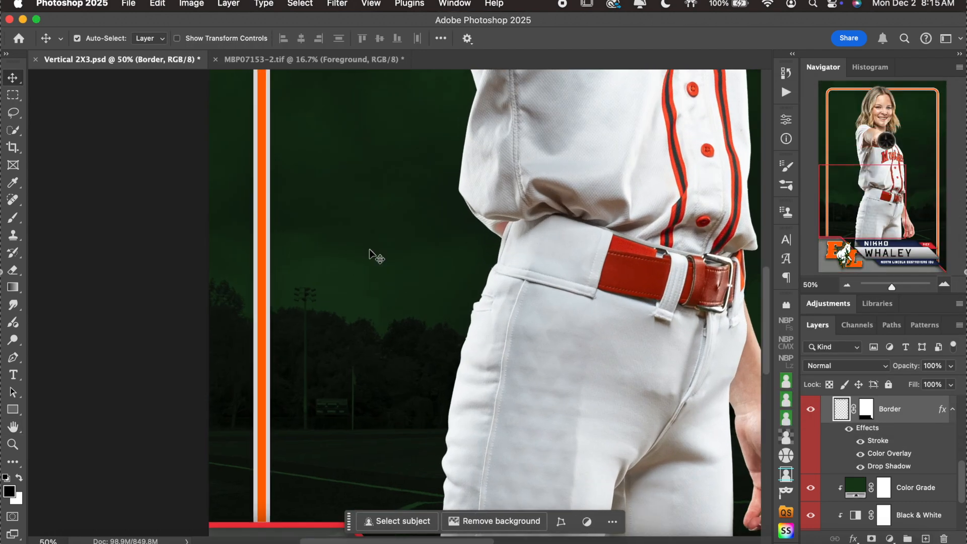
scroll(372, 254, "up", 5)
double_click(897, 429)
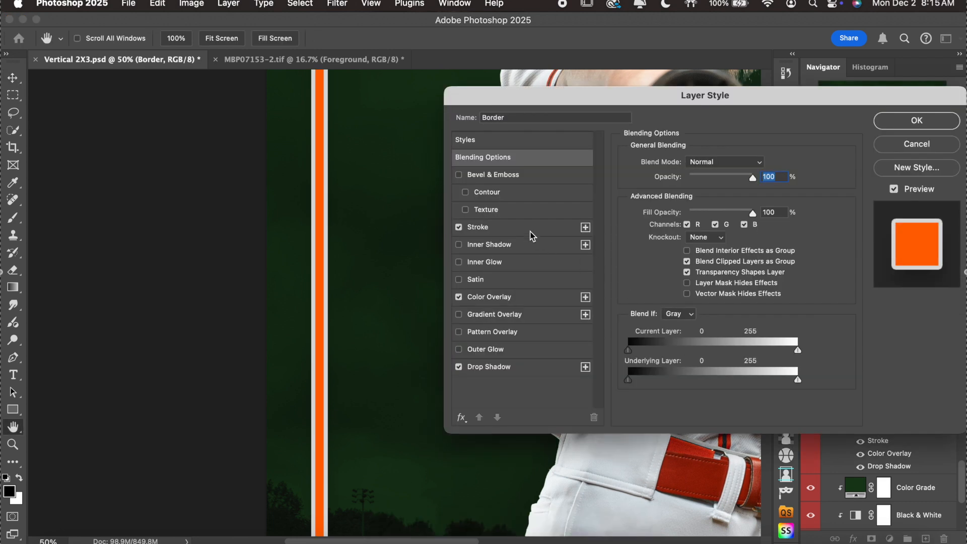
left_click(530, 231)
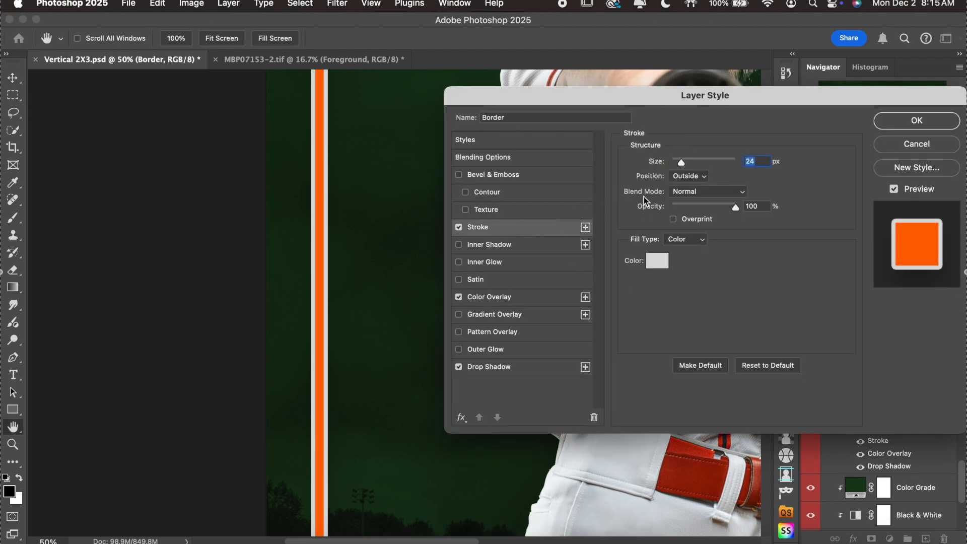
left_click(658, 266)
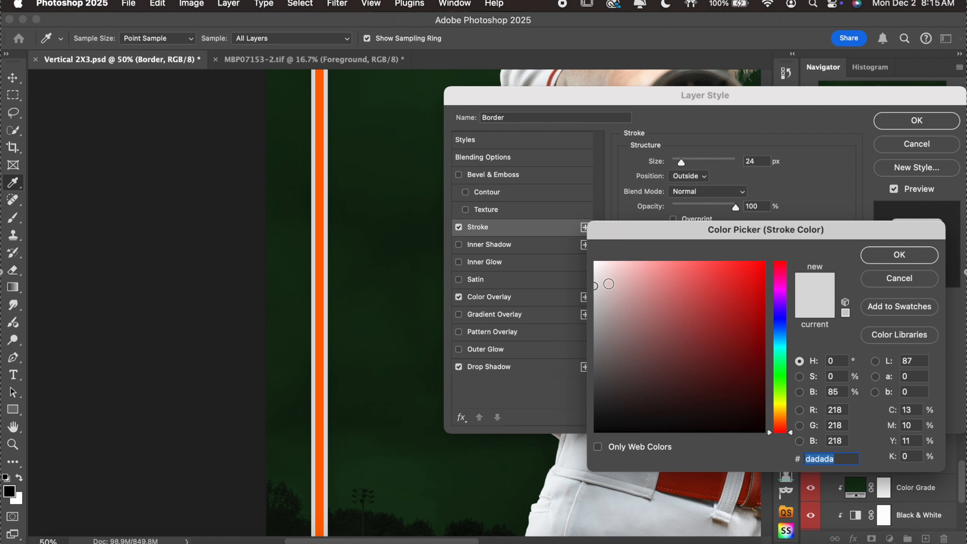
left_click(879, 256)
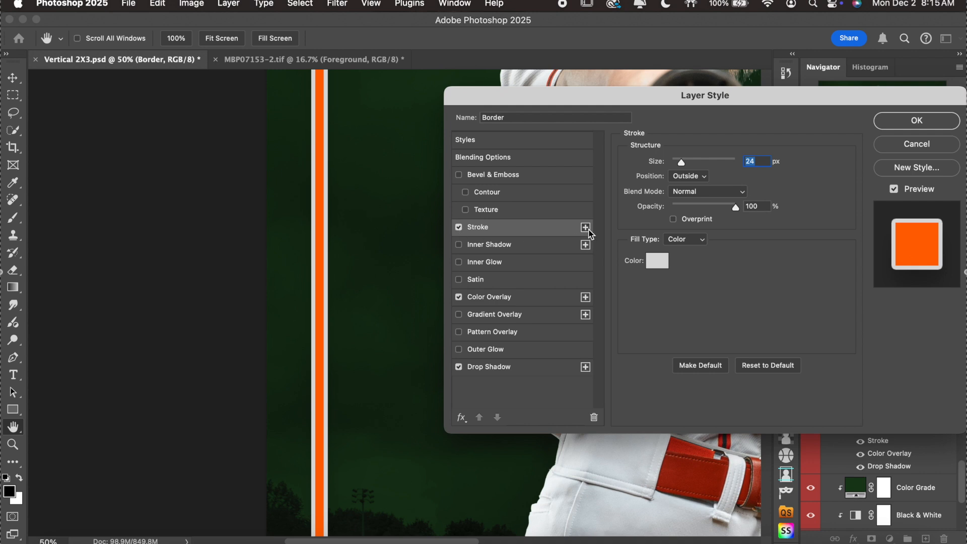
Add a second stroke to the border, coloured black with size 40 px.
left_click(586, 227)
left_click(542, 249)
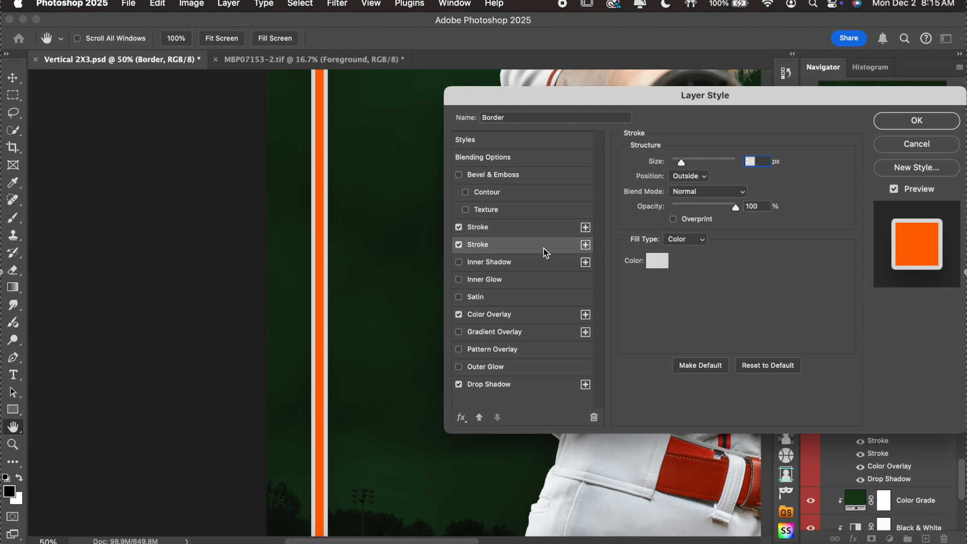
left_click(657, 261)
left_click_drag(637, 362, 609, 441)
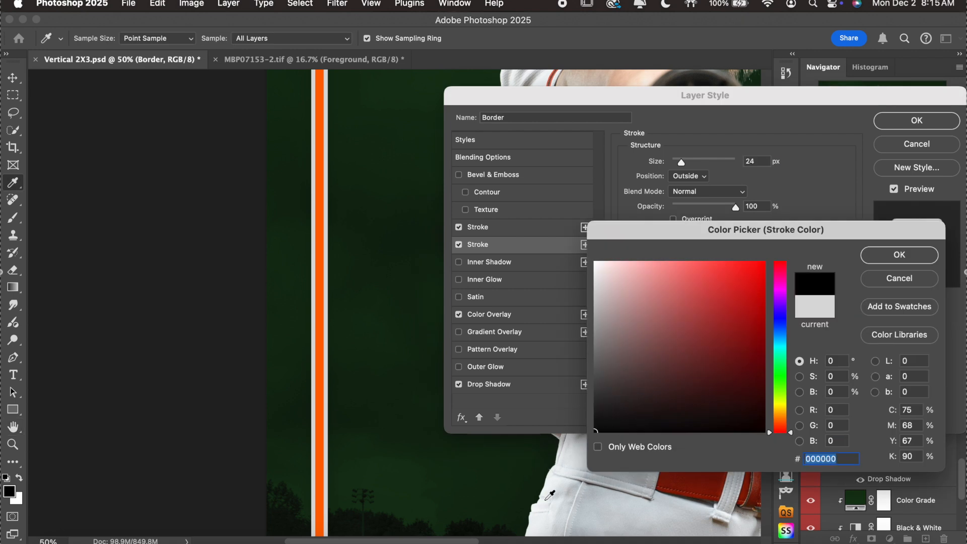
left_click(900, 255)
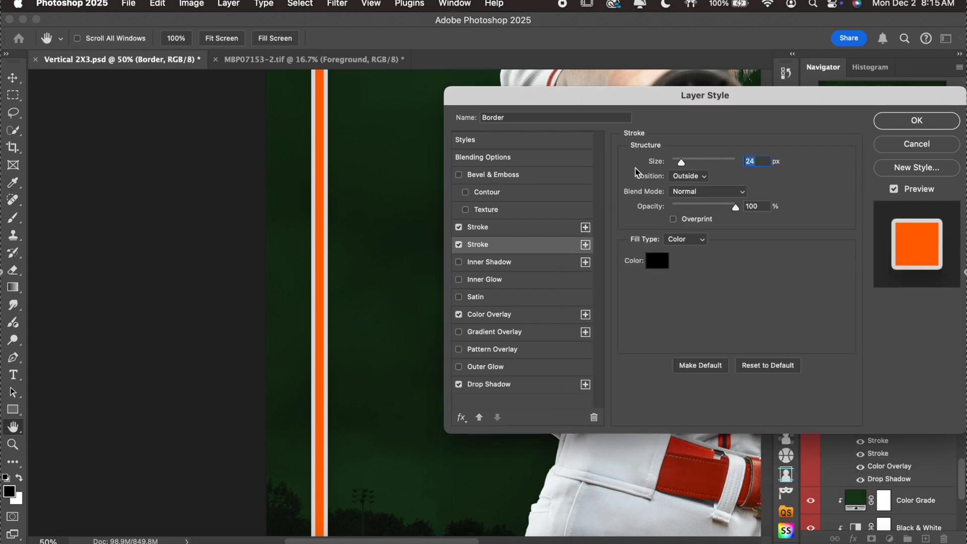
left_click_drag(682, 165, 686, 163)
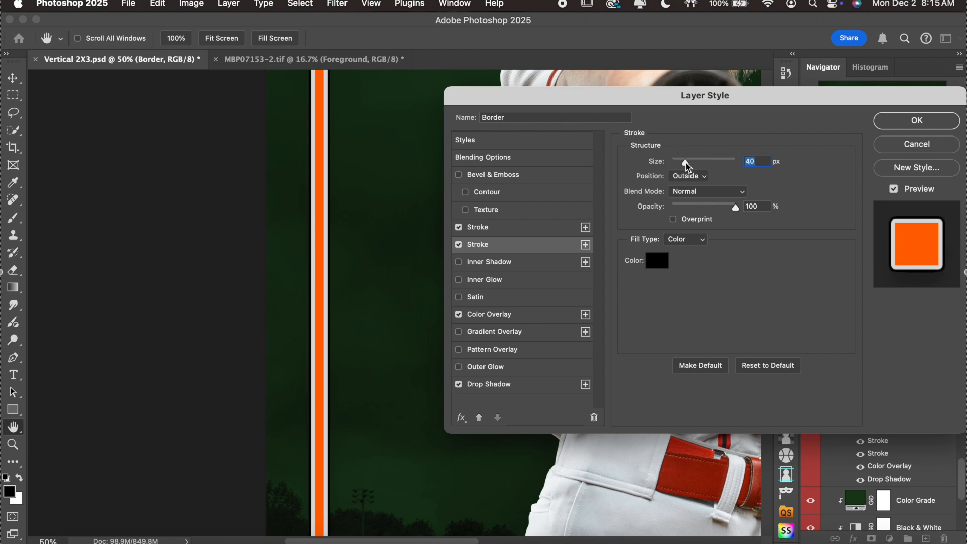
Narrow the light grey stroke to 18 px and apply the changes.
left_click(536, 232)
double_click(759, 163)
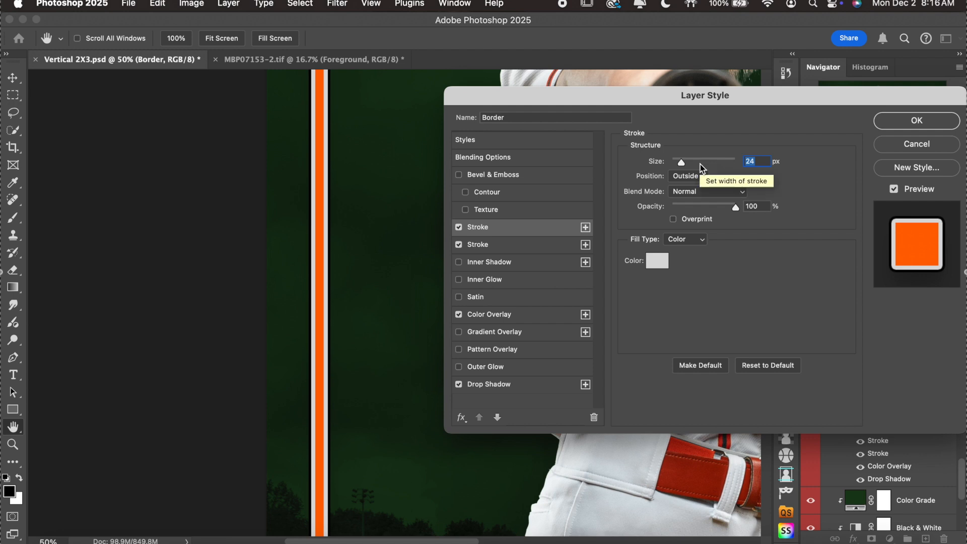
type("18")
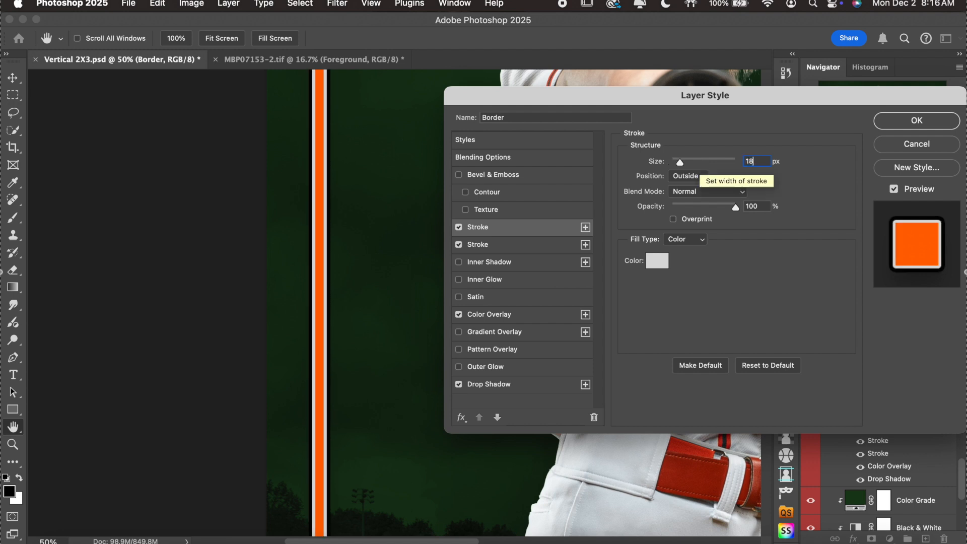
left_click(916, 120)
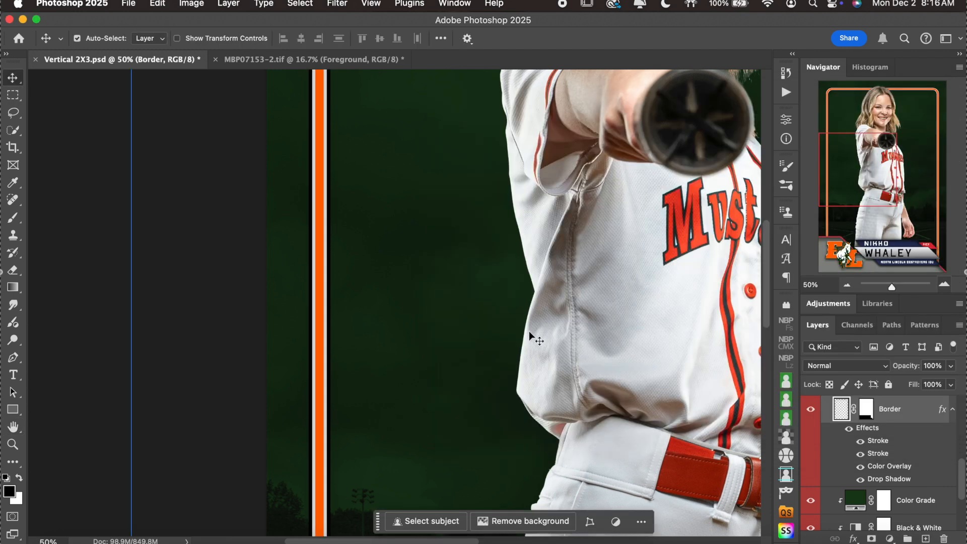
Zoom out to 25% to inspect the card's new double-stroked orange border.
scroll(529, 335, "down", 10)
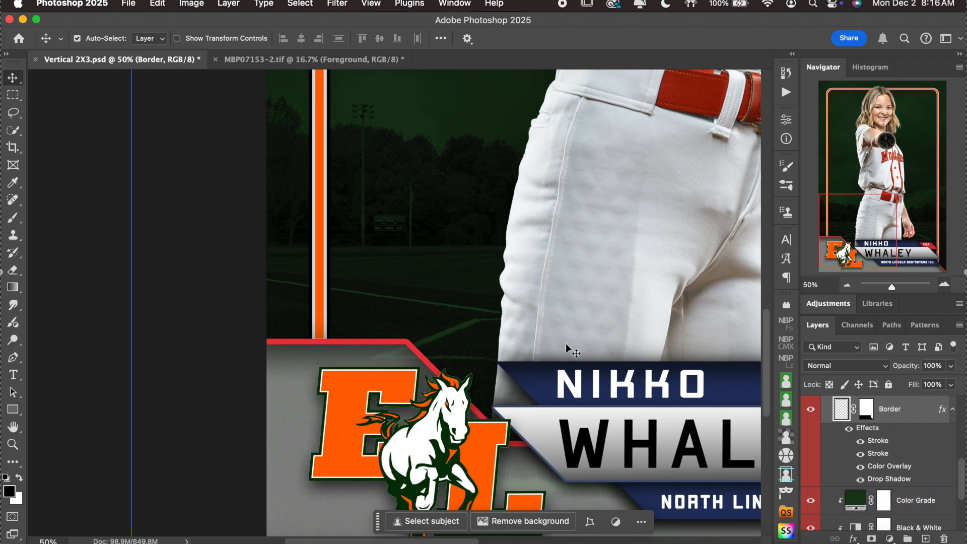
left_click(846, 285)
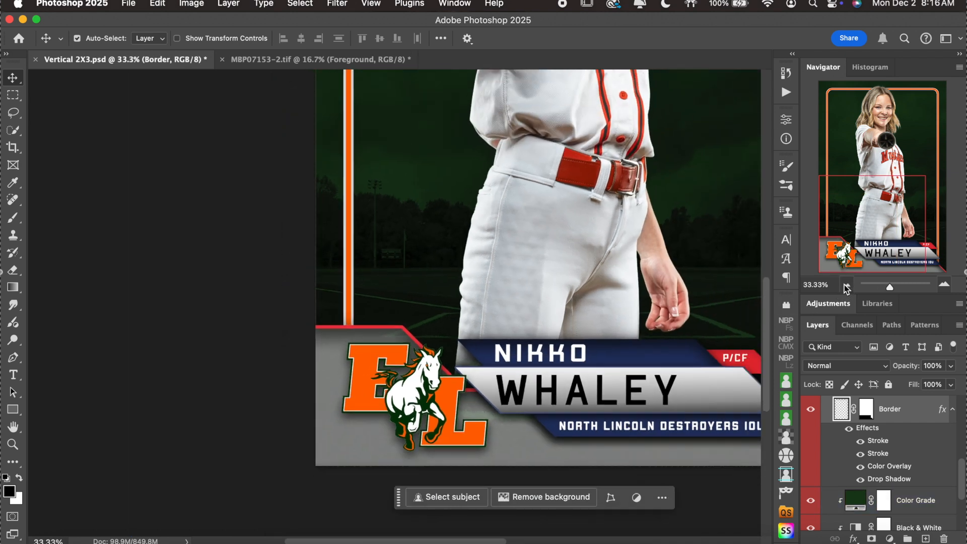
left_click(845, 285)
scroll(595, 318, "up", 5)
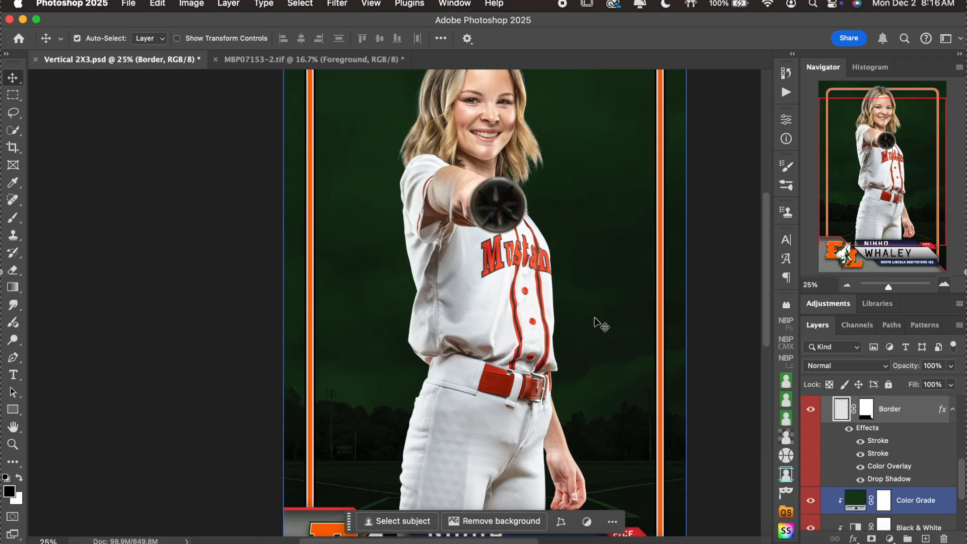
scroll(595, 321, "up", 2)
scroll(595, 321, "down", 10)
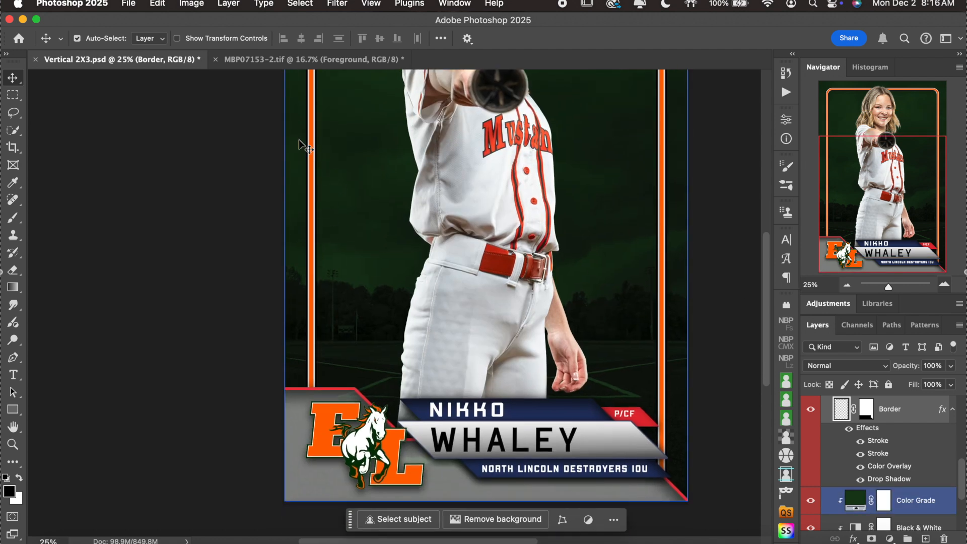
Zoom back to 50%, pan across the nameplate, and make Layer 1 active.
left_click(944, 284)
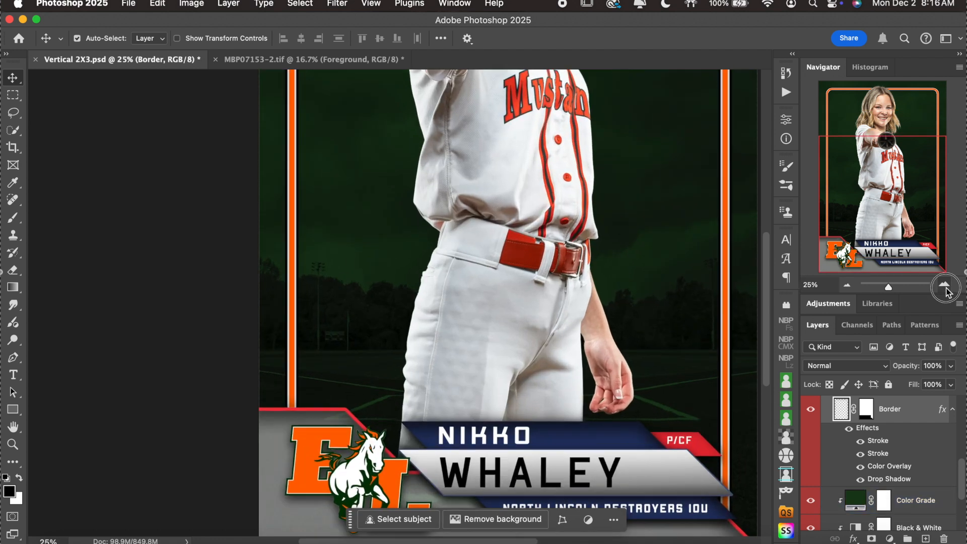
scroll(547, 316, "down", 5)
scroll(549, 323, "down", 2)
scroll(548, 322, "right", 2)
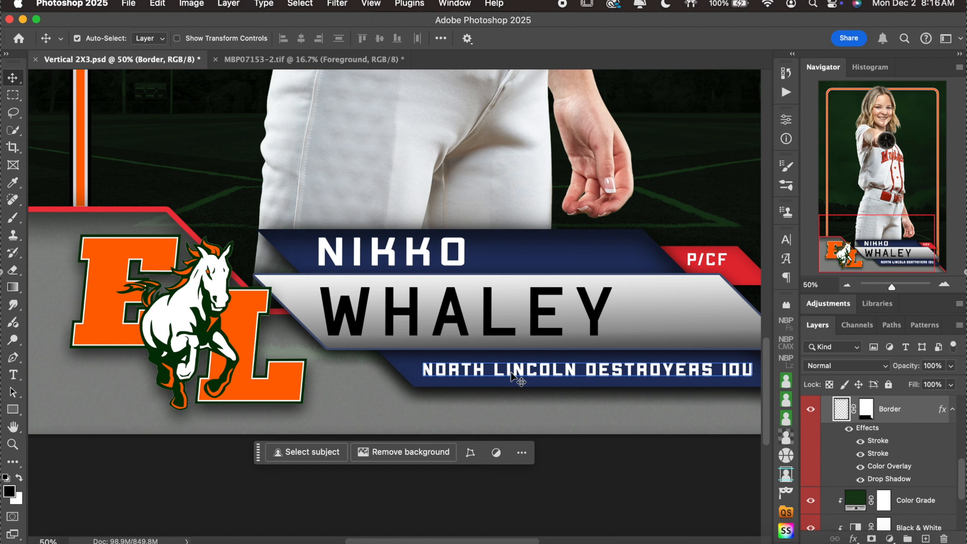
scroll(476, 330, "down", 2)
scroll(476, 330, "left", 1)
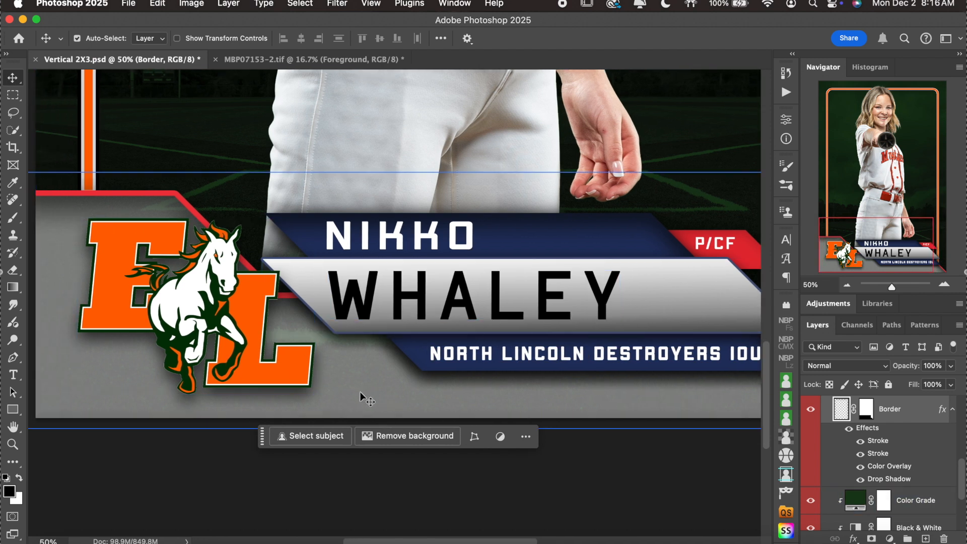
left_click(357, 373)
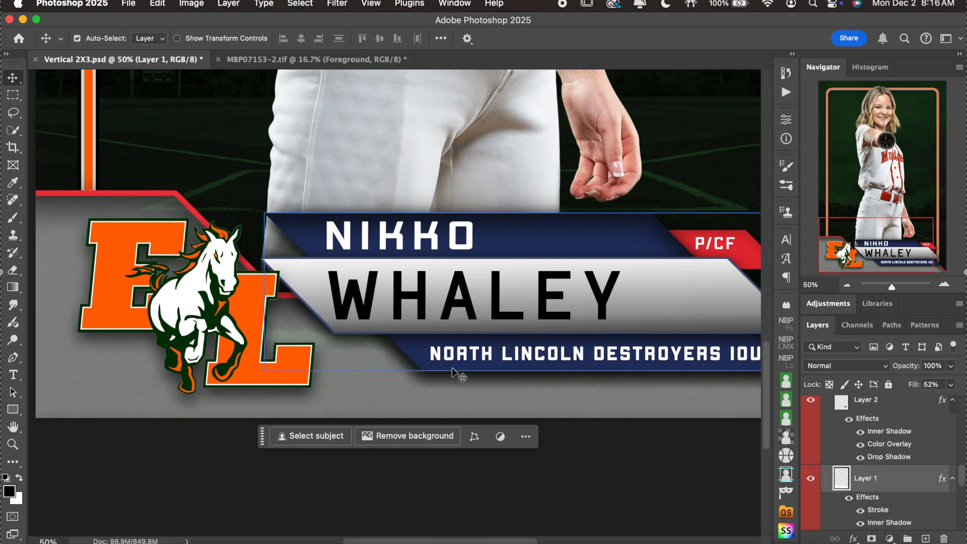
scroll(873, 454, "down", 2)
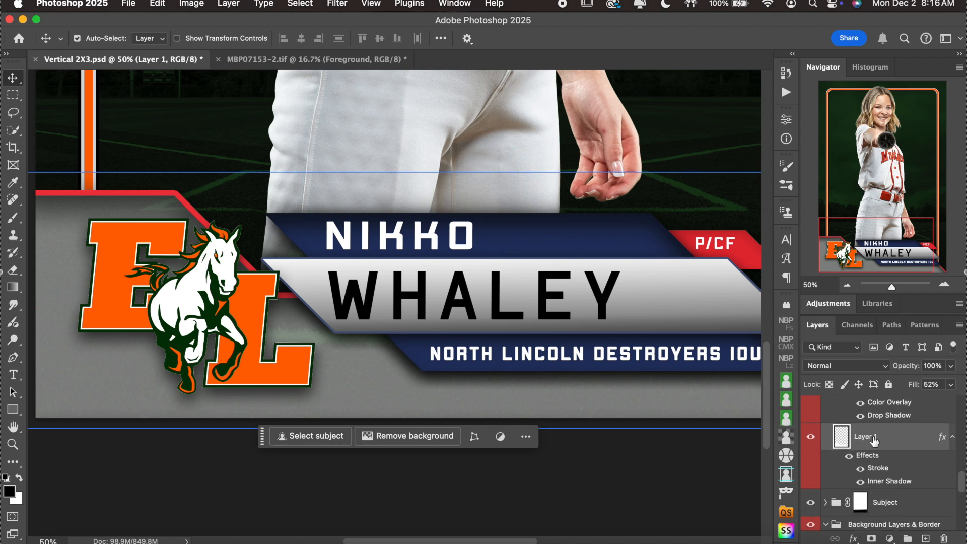
double_click(897, 461)
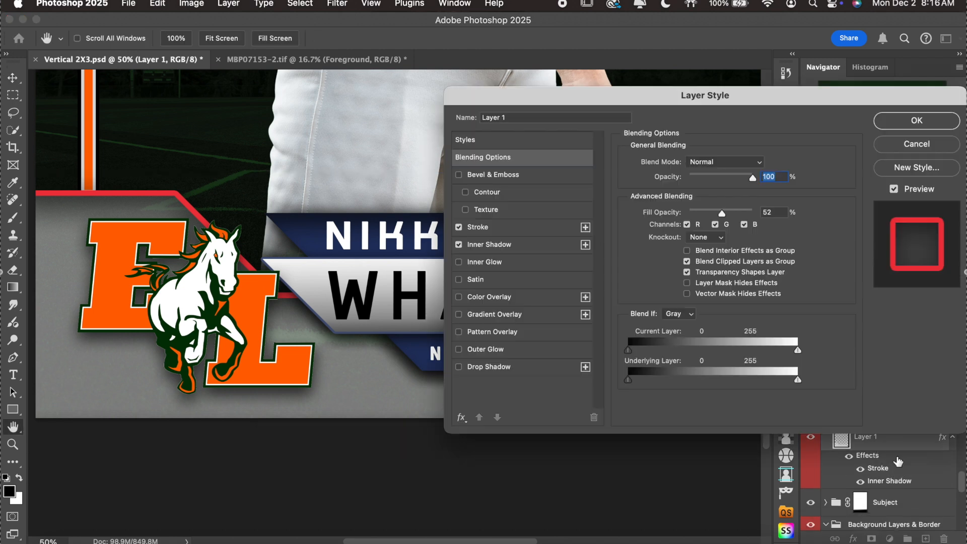
left_click(906, 144)
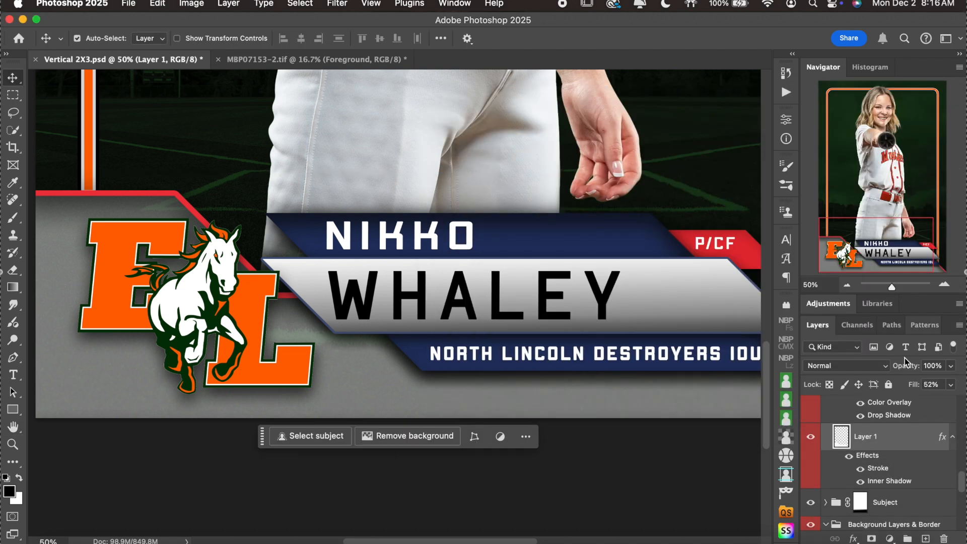
scroll(856, 431, "up", 2)
left_click(901, 427)
scroll(900, 428, "up", 5)
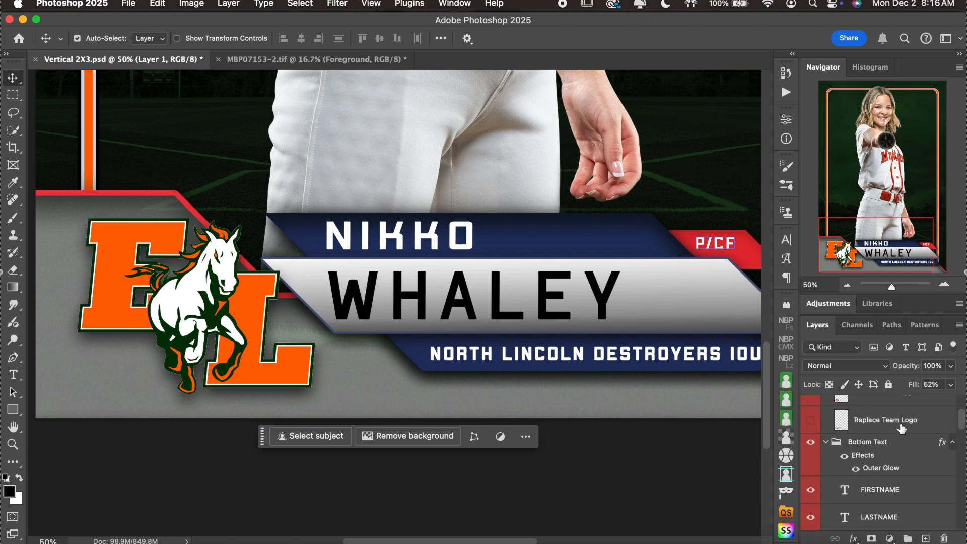
left_click(826, 475)
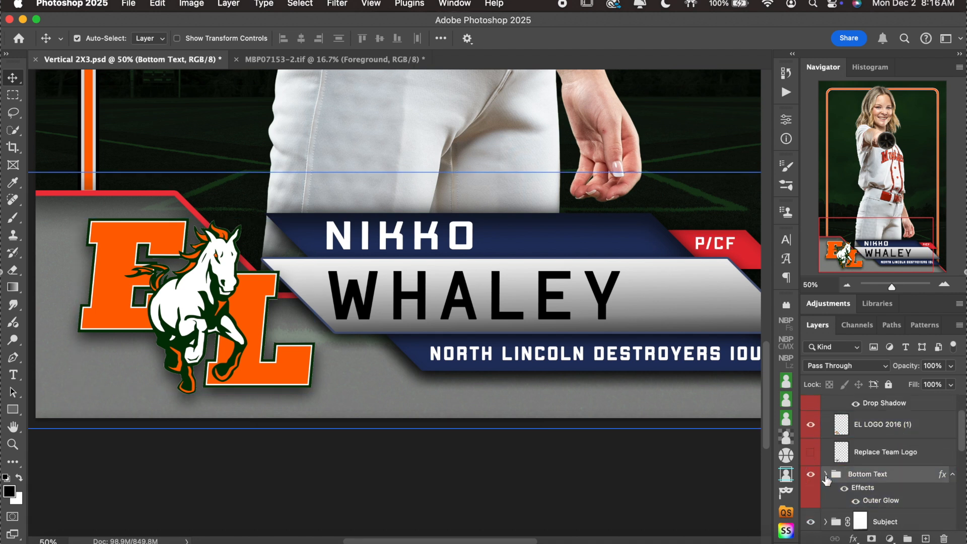
left_click(811, 475)
left_click(810, 475)
left_click(810, 475)
left_click(811, 475)
scroll(905, 496, "down", 2)
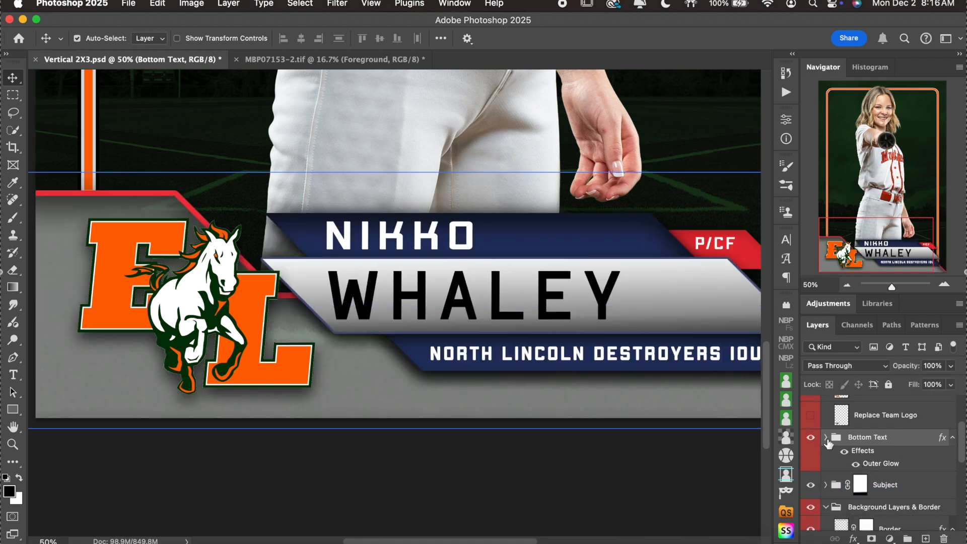
left_click(826, 439)
scroll(896, 453, "down", 3)
left_click(896, 450)
left_click(903, 427)
left_click(905, 453)
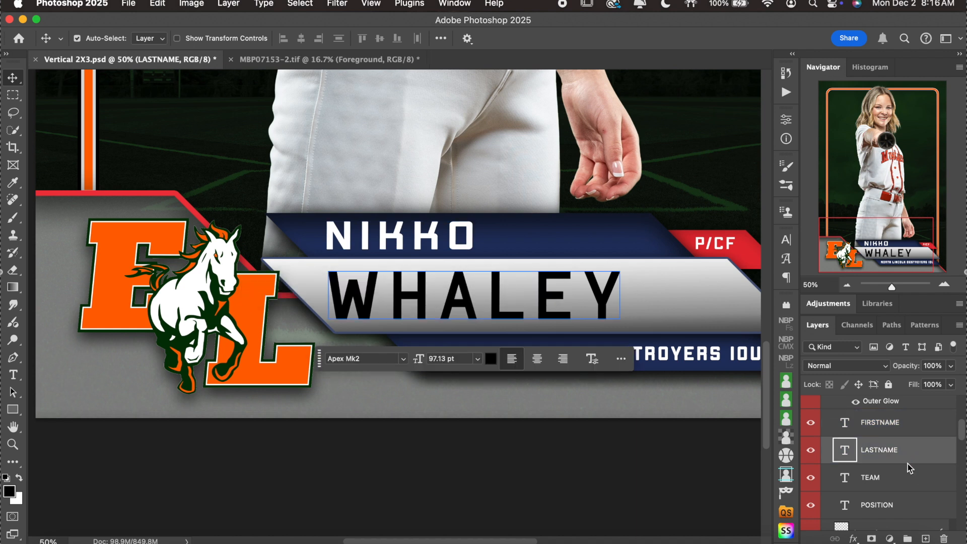
left_click(908, 486)
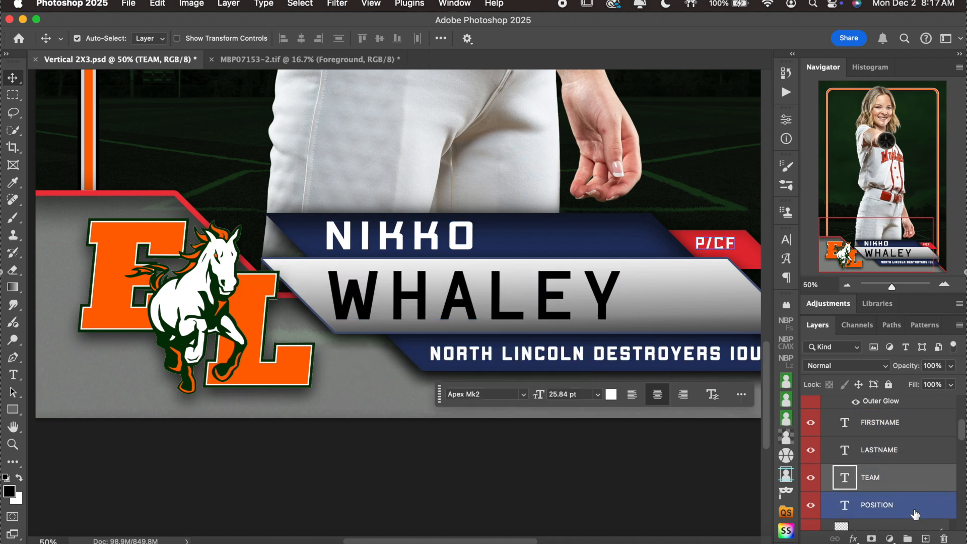
left_click(906, 509)
scroll(911, 511, "down", 5)
scroll(916, 514, "down", 2)
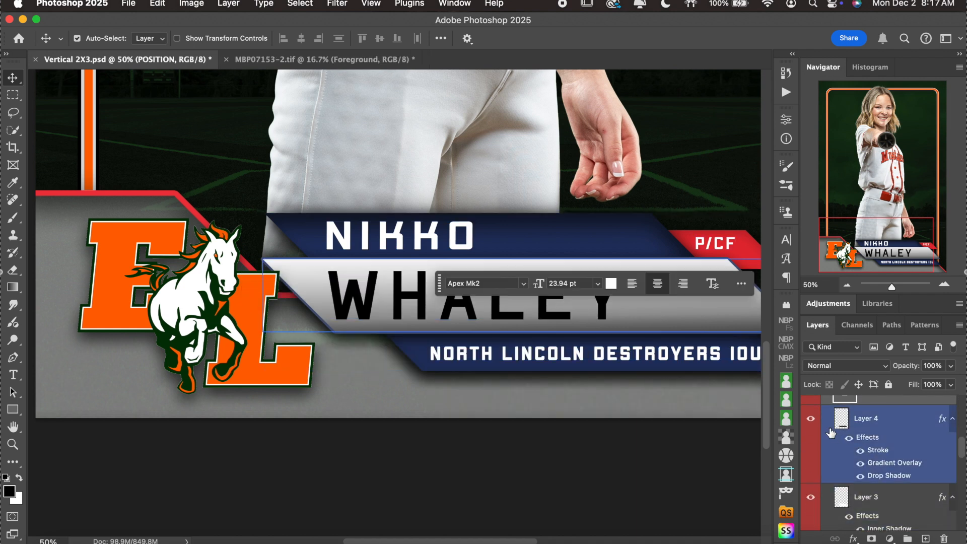
left_click(815, 417)
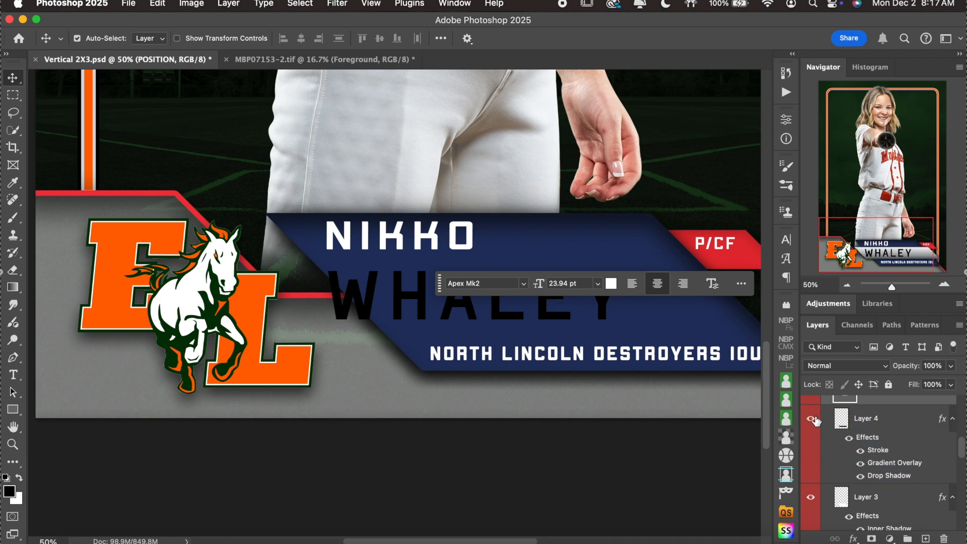
left_click(815, 418)
left_click(660, 300)
scroll(887, 453, "down", 3)
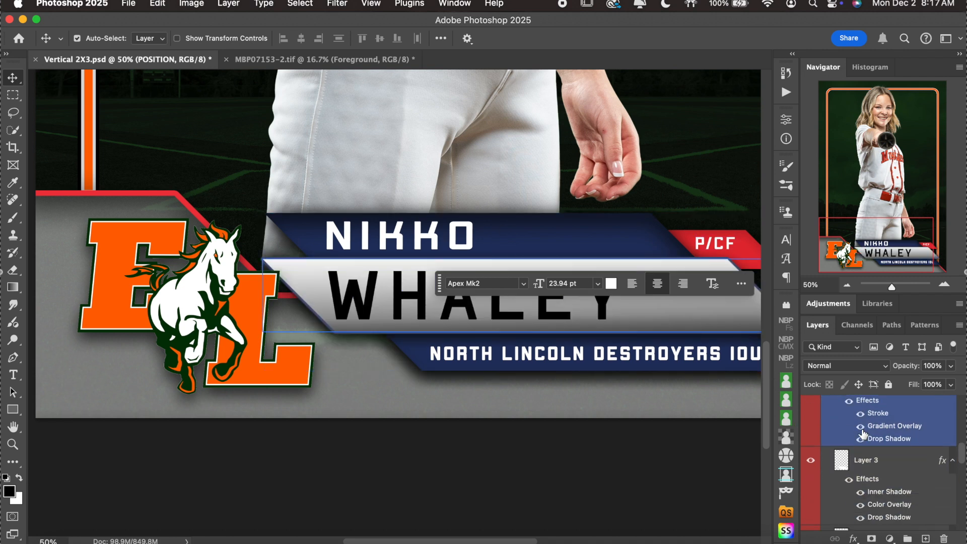
left_click(810, 431)
left_click(810, 431)
left_click(810, 431)
scroll(826, 443, "down", 3)
left_click(828, 443)
left_click(810, 439)
left_click(810, 439)
scroll(878, 456, "down", 1)
scroll(878, 456, "down", 3)
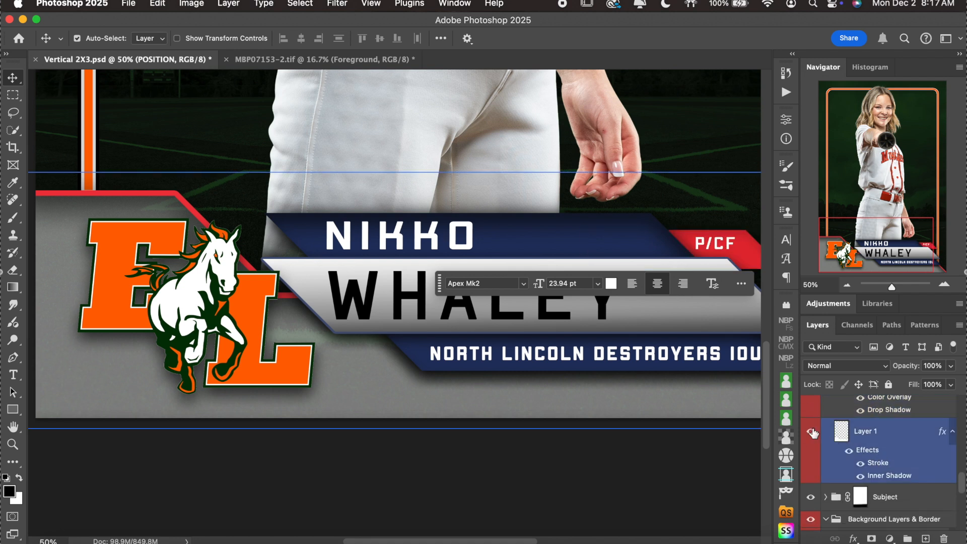
left_click(810, 432)
left_click(811, 432)
left_click(903, 457)
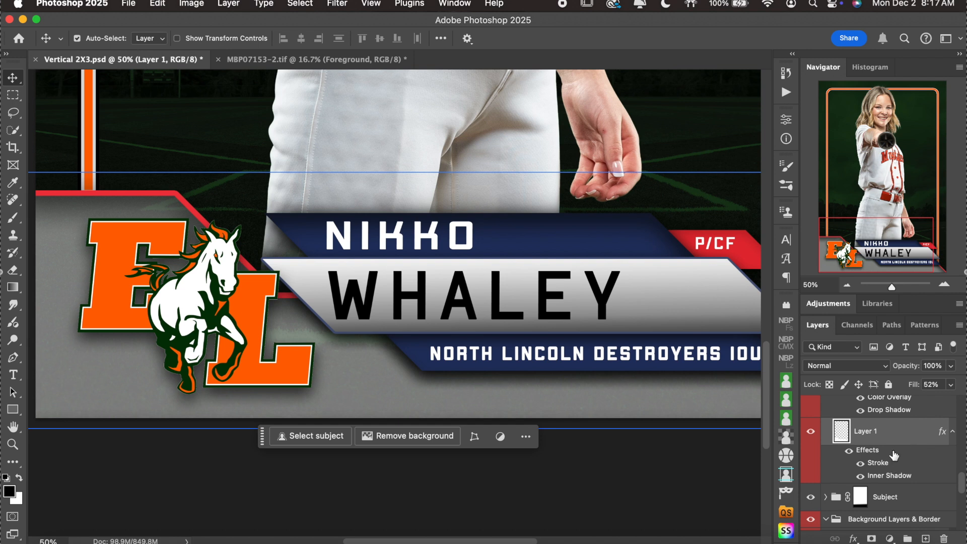
Recolour Layer 1's stroke to #e55c00, sampled from the EL logo's orange.
double_click(894, 455)
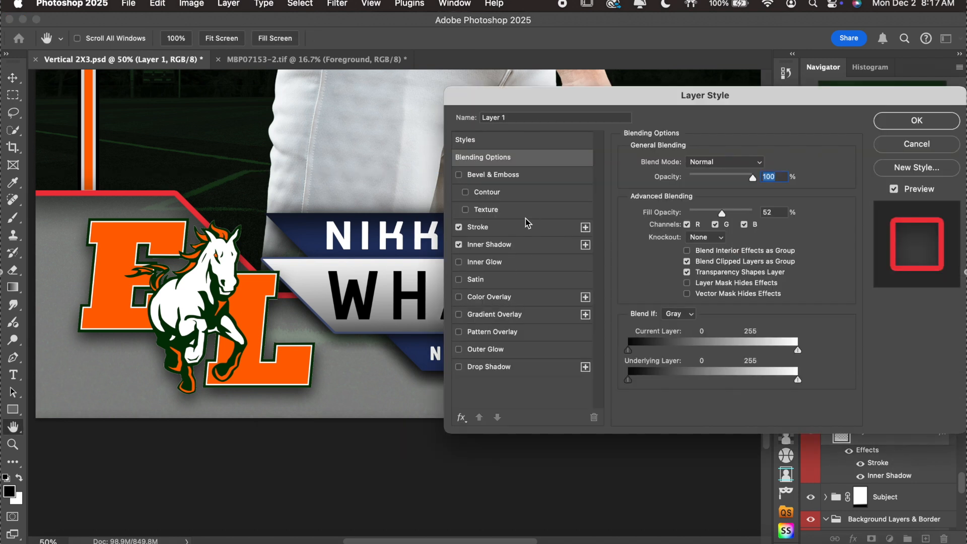
left_click(528, 232)
left_click(654, 259)
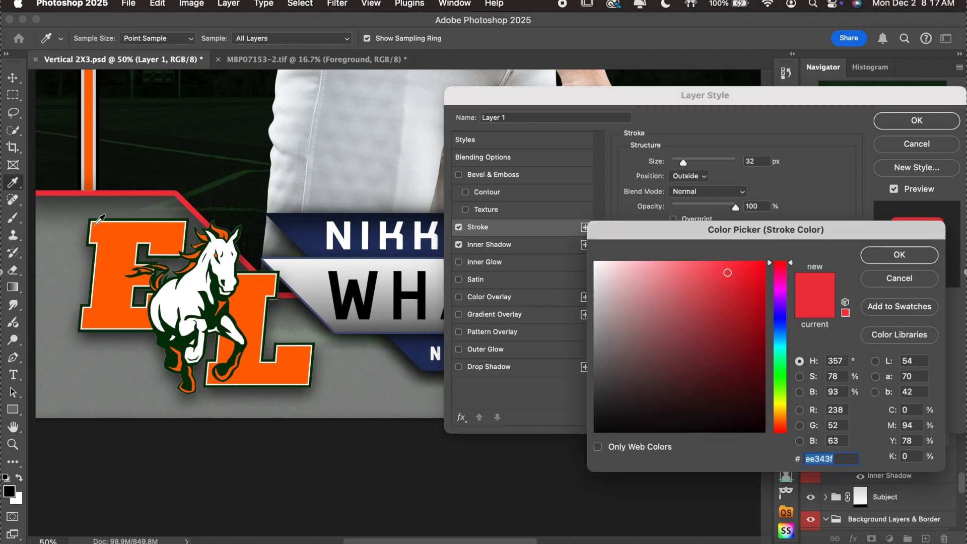
left_click(127, 251)
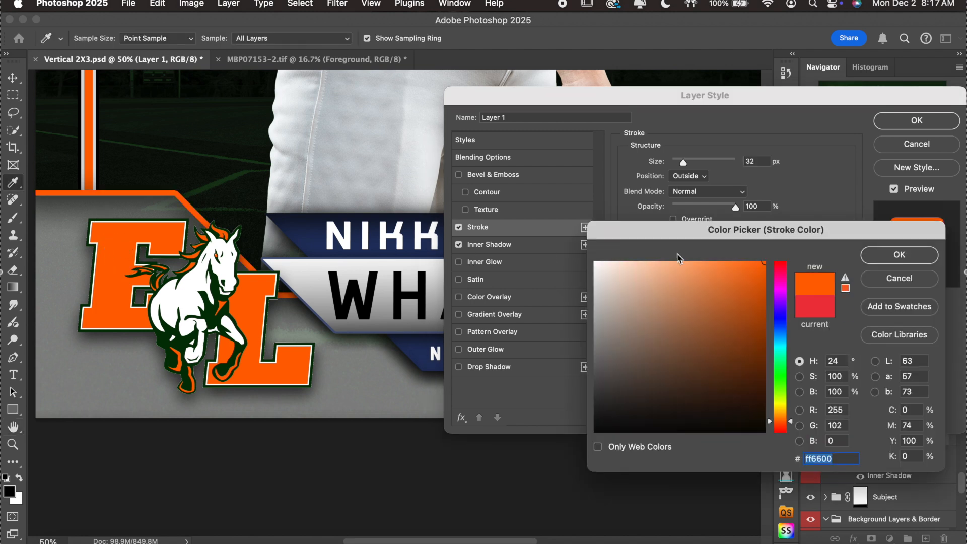
left_click(762, 306)
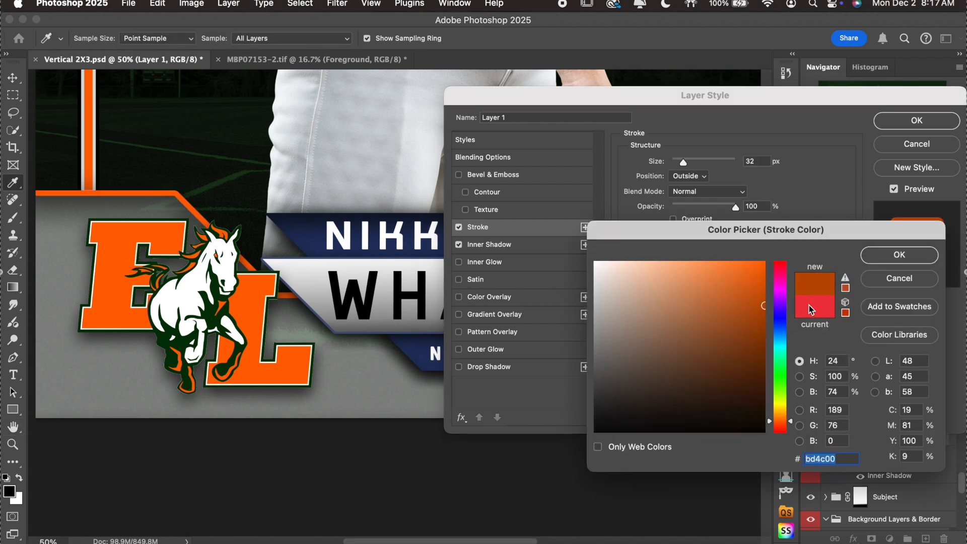
left_click(764, 291)
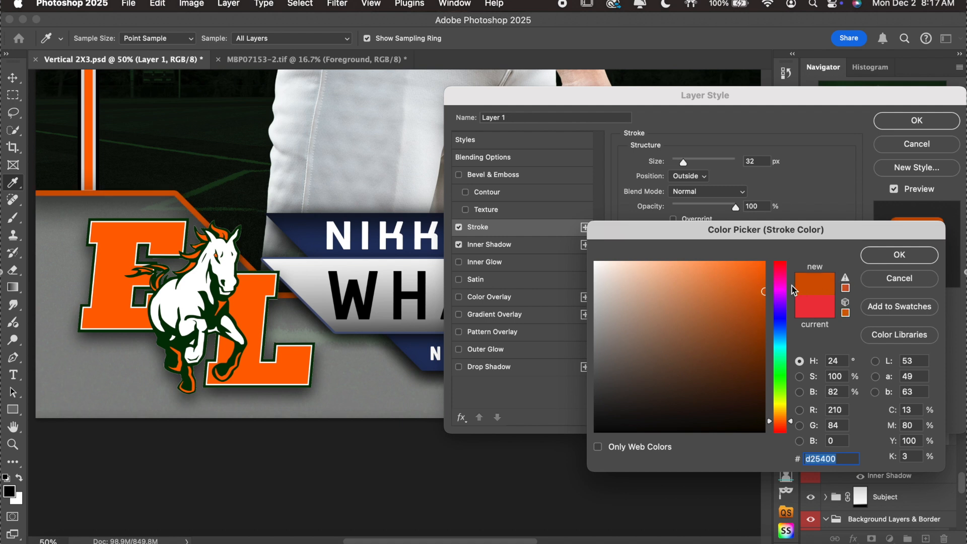
left_click(764, 279)
left_click(915, 261)
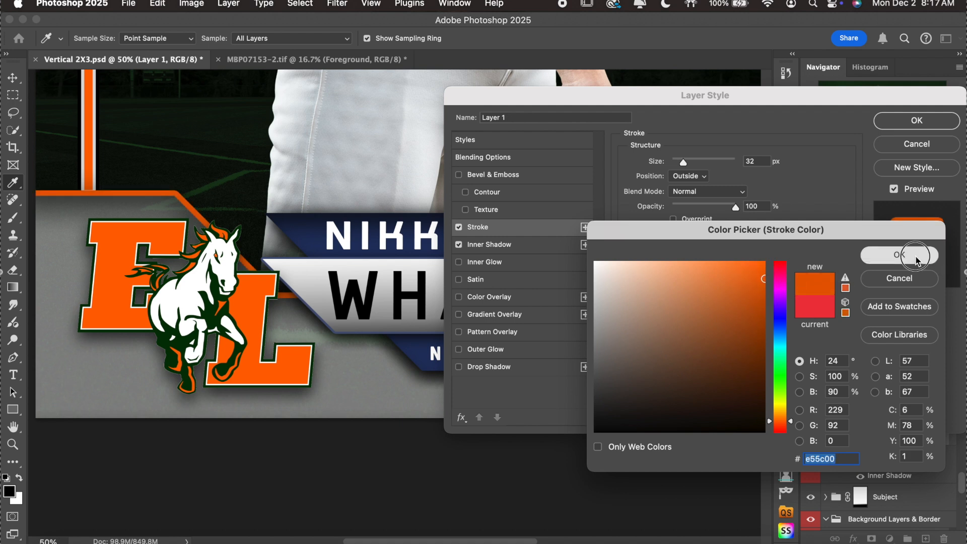
left_click(916, 121)
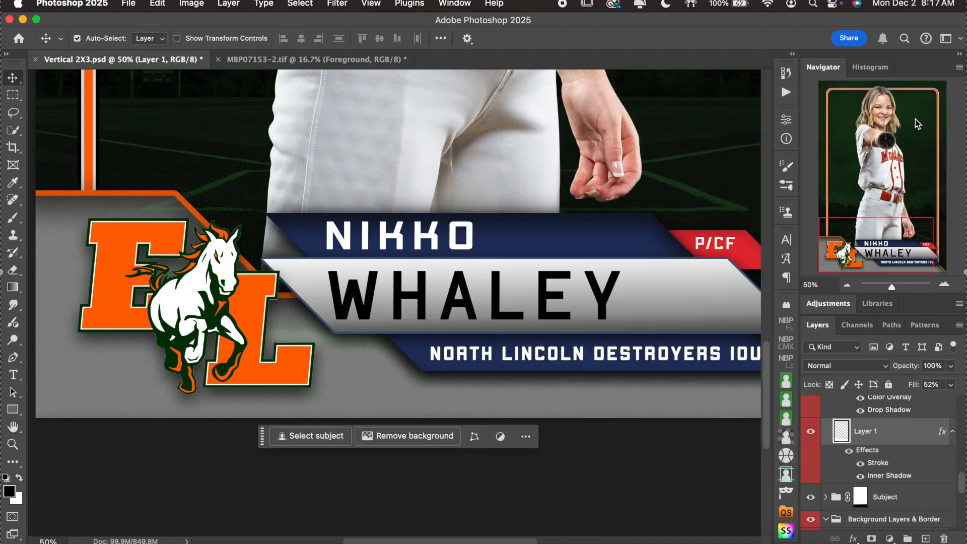
Select the P/CF tag (Layer 2) and open its Color Overlay settings.
scroll(393, 242, "right", 4)
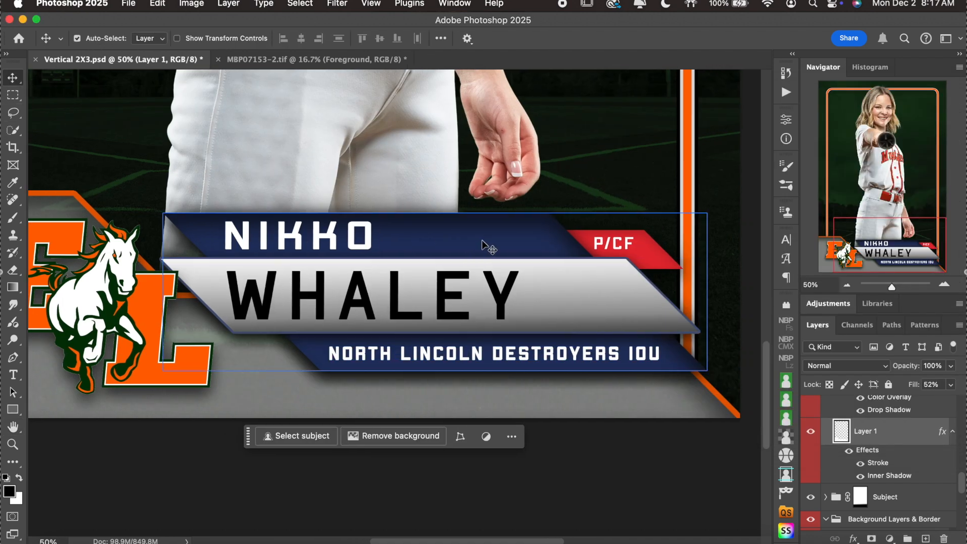
scroll(482, 246, "left", 3)
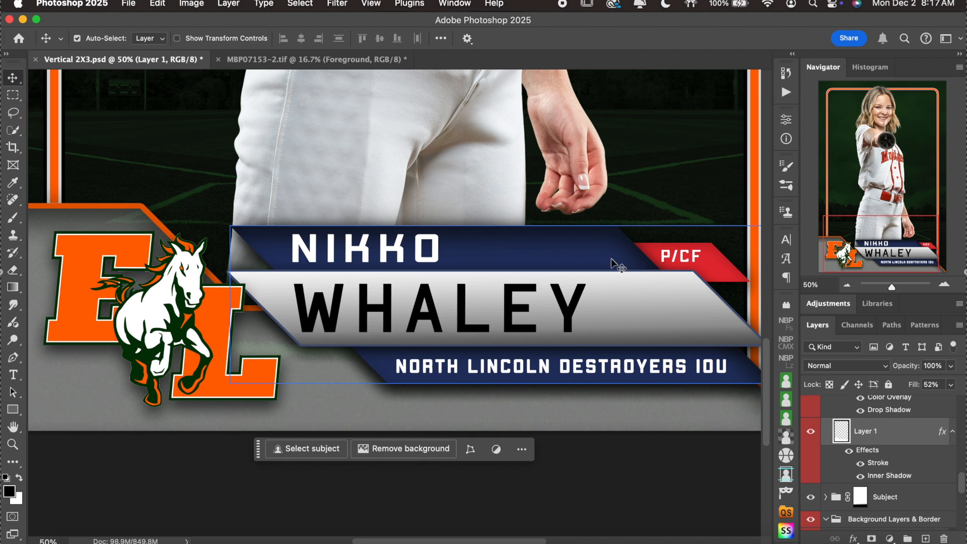
left_click(712, 265)
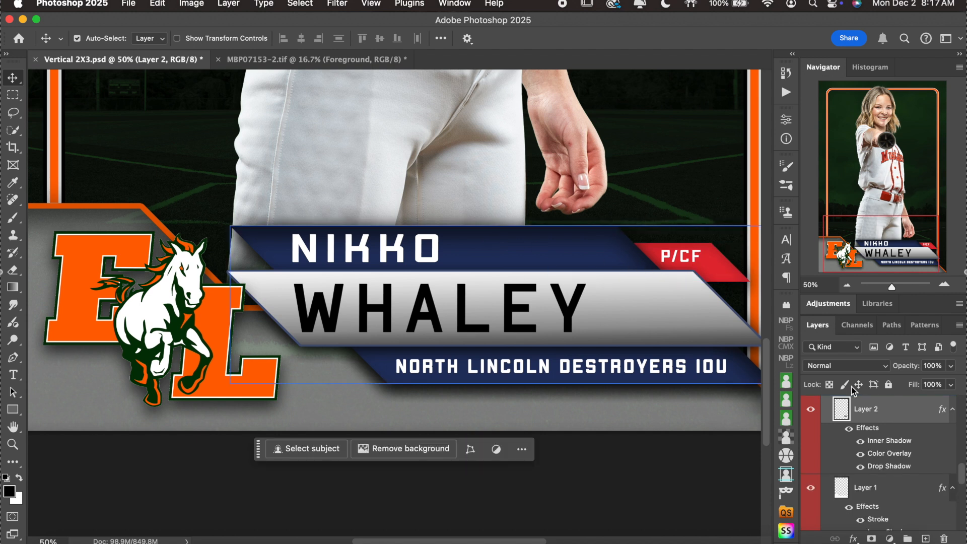
double_click(920, 434)
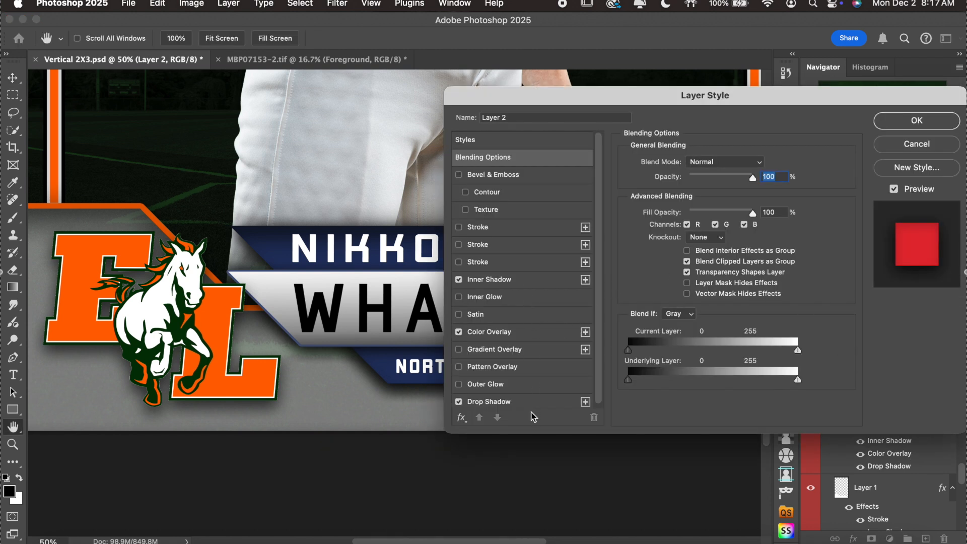
left_click(525, 340)
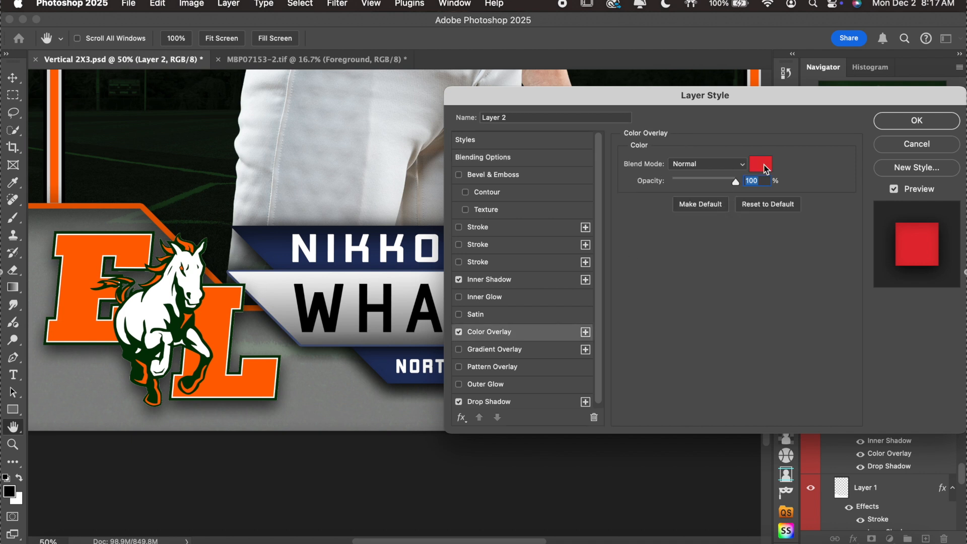
Set the tag's overlay colour to #df5900 sampled from the EL logo, and apply.
left_click(760, 164)
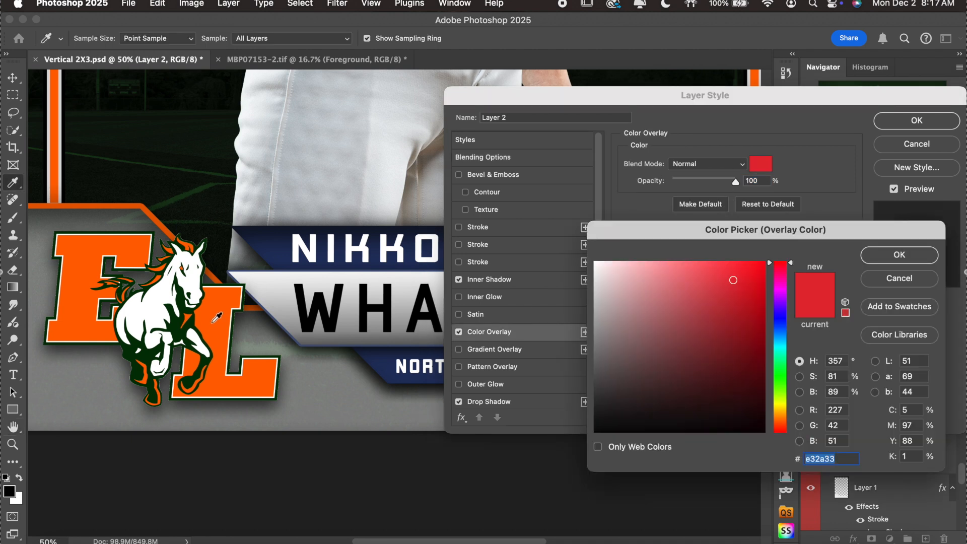
left_click(214, 322)
left_click(768, 299)
left_click(768, 300)
scroll(372, 243, "right", 10)
scroll(372, 243, "up", 3)
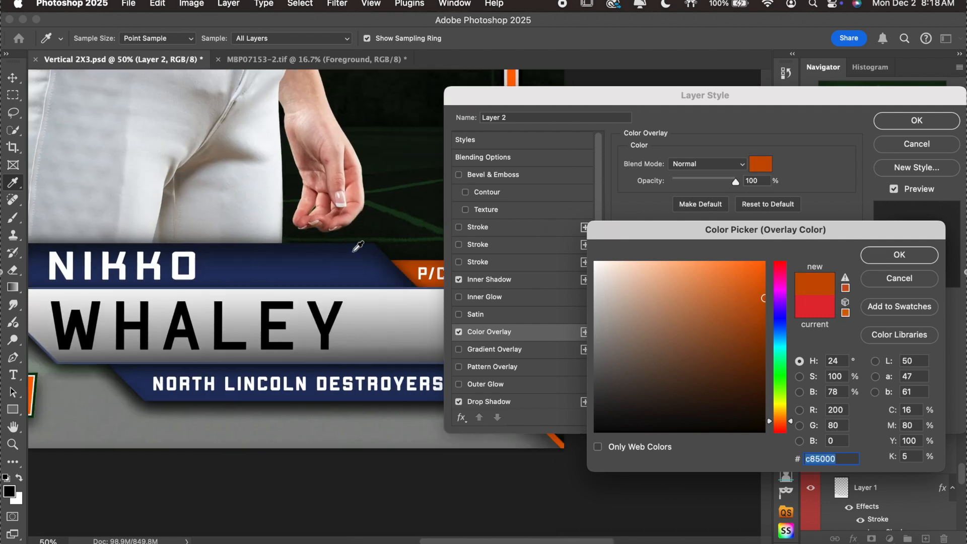
scroll(358, 246, "right", 2)
scroll(358, 246, "down", 1)
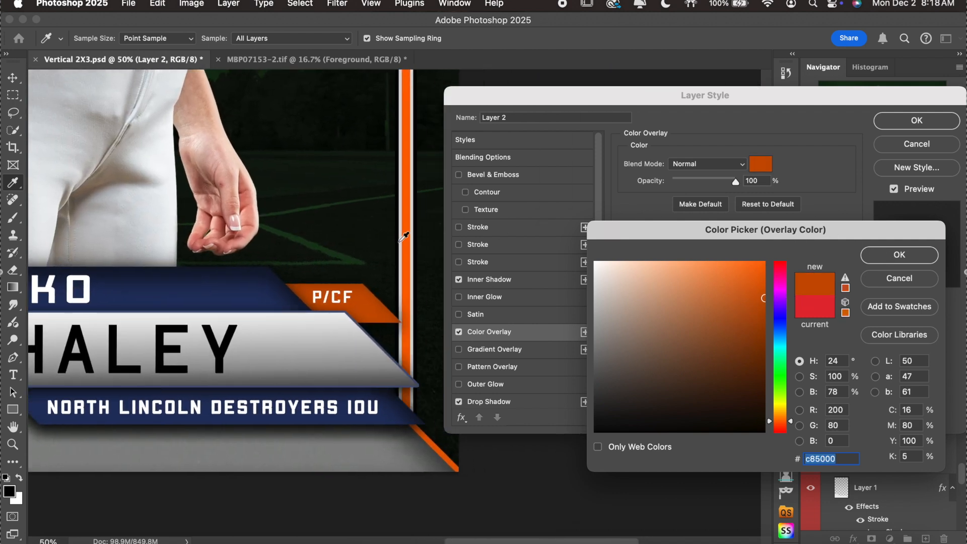
left_click(763, 276)
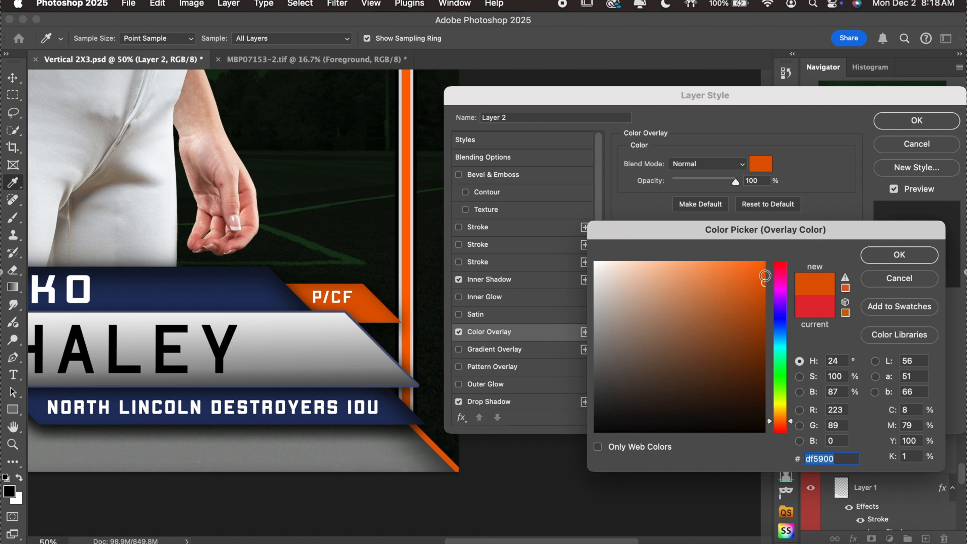
left_click(908, 259)
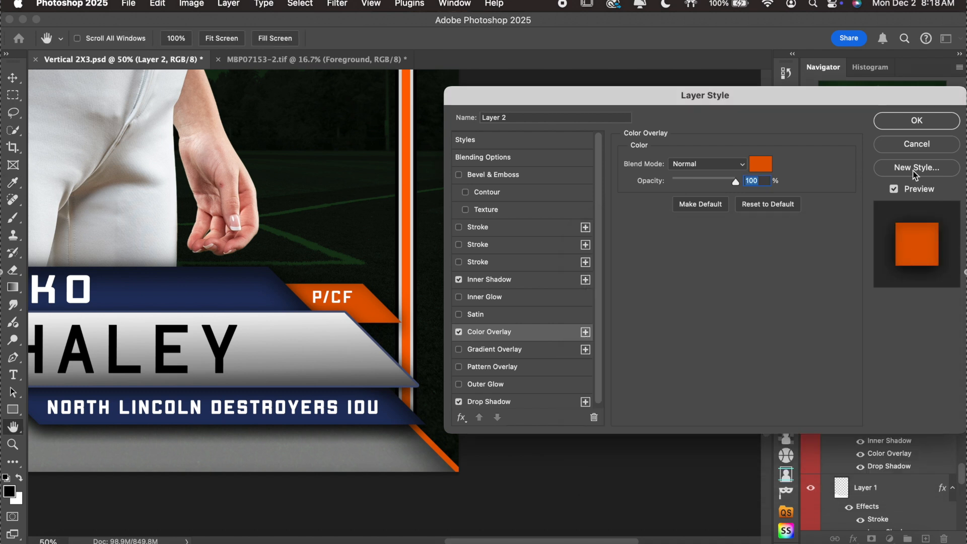
left_click(916, 121)
scroll(382, 310, "left", 6)
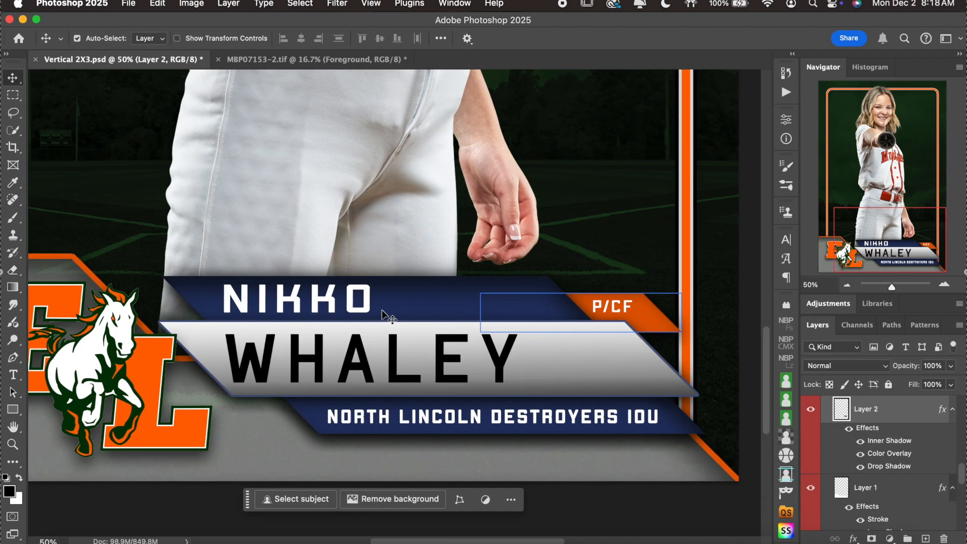
Select the navy banner layer (Layer 3) and open its Color Overlay settings.
scroll(382, 310, "left", 3)
left_click(535, 251)
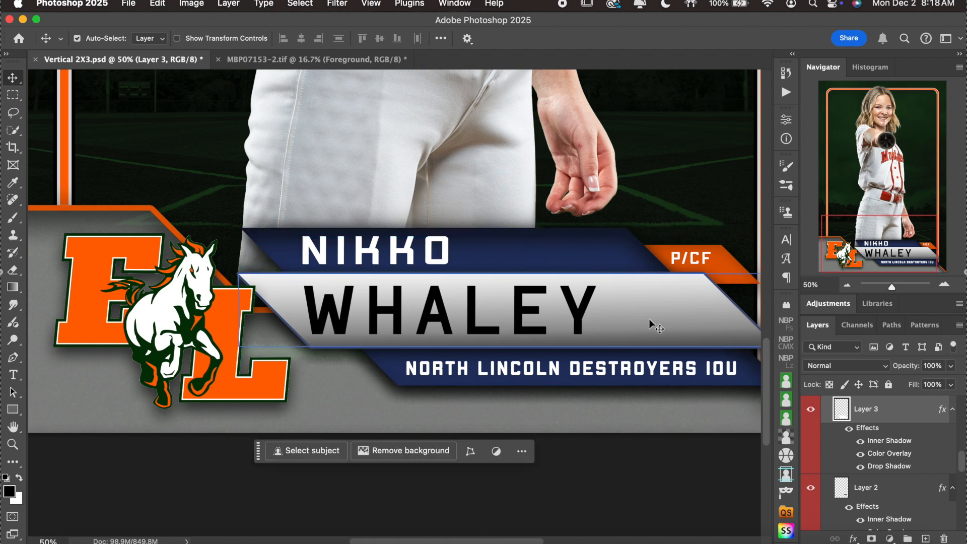
double_click(905, 428)
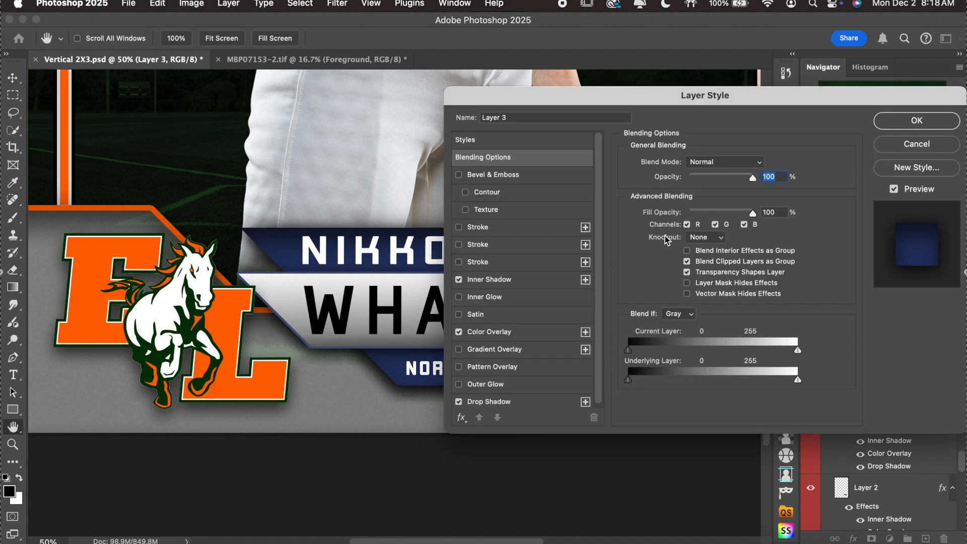
scroll(359, 266, "right", 3)
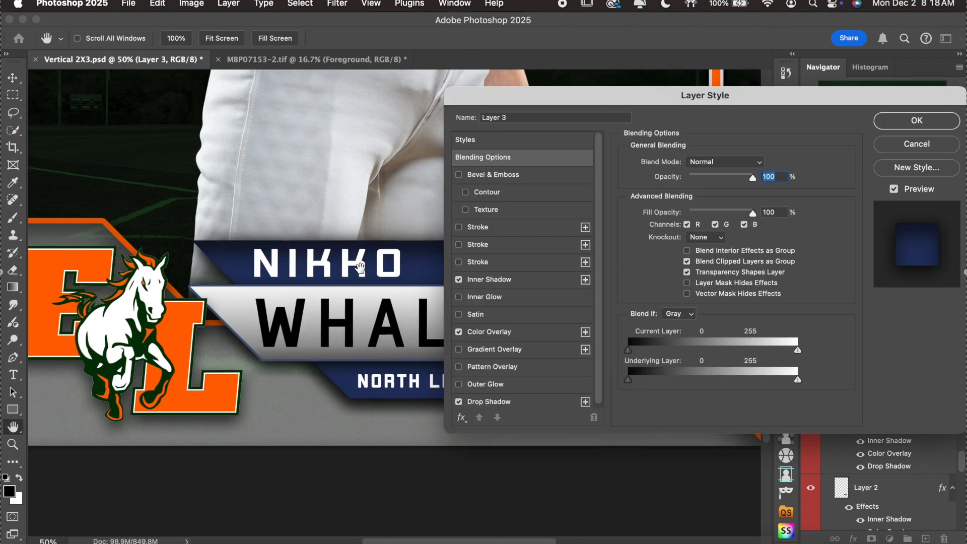
left_click(524, 332)
Change the banner overlay to green #0d640d, sampled from the horse, and apply it.
left_click(758, 164)
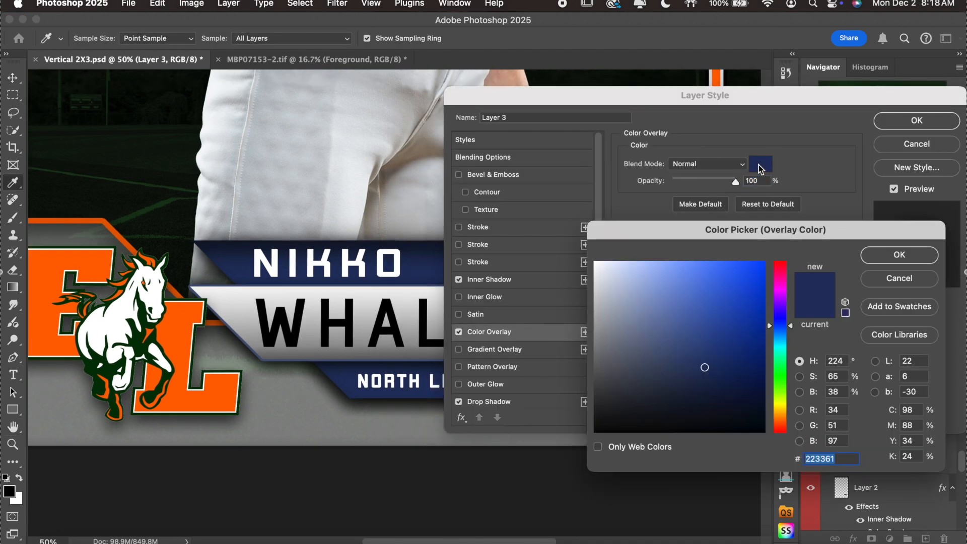
left_click(139, 341)
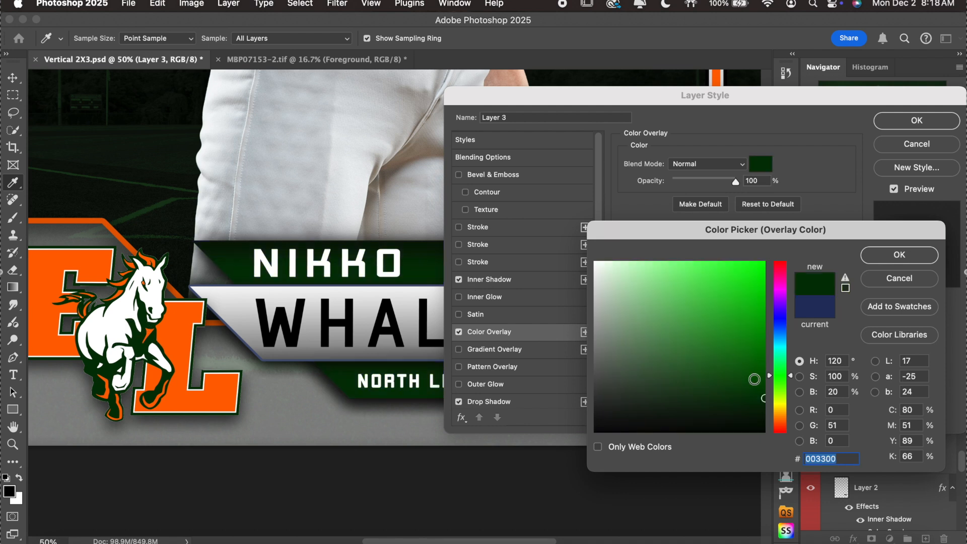
left_click(763, 384)
left_click_drag(791, 387, 788, 367)
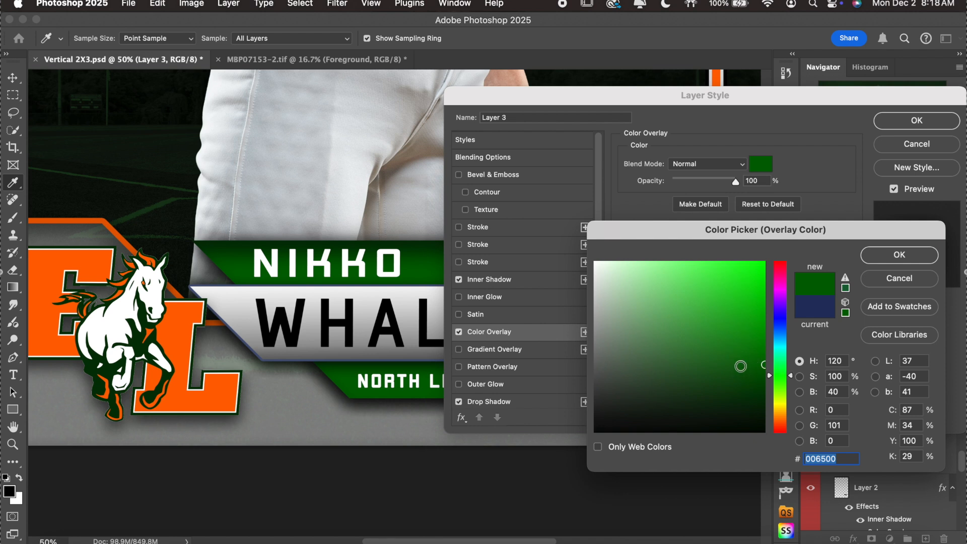
left_click(744, 364)
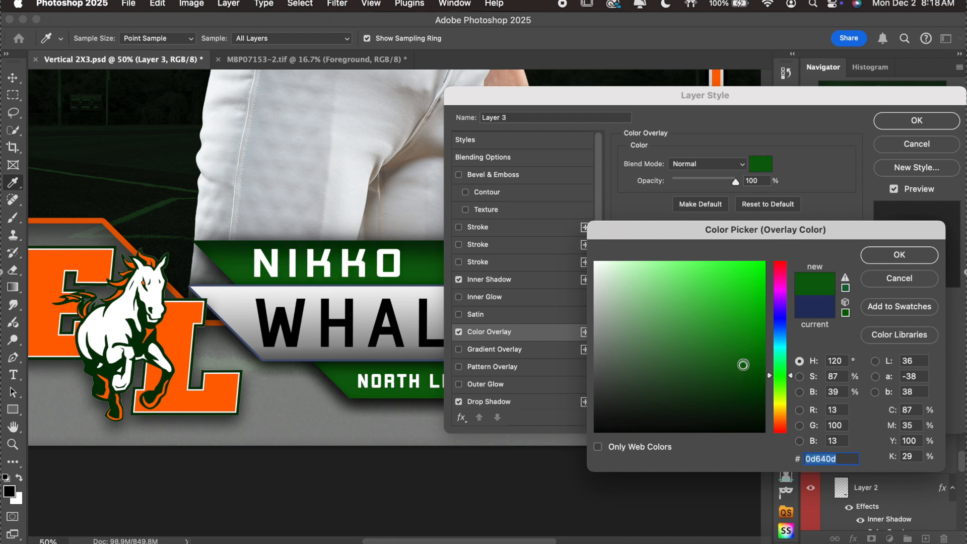
left_click(899, 256)
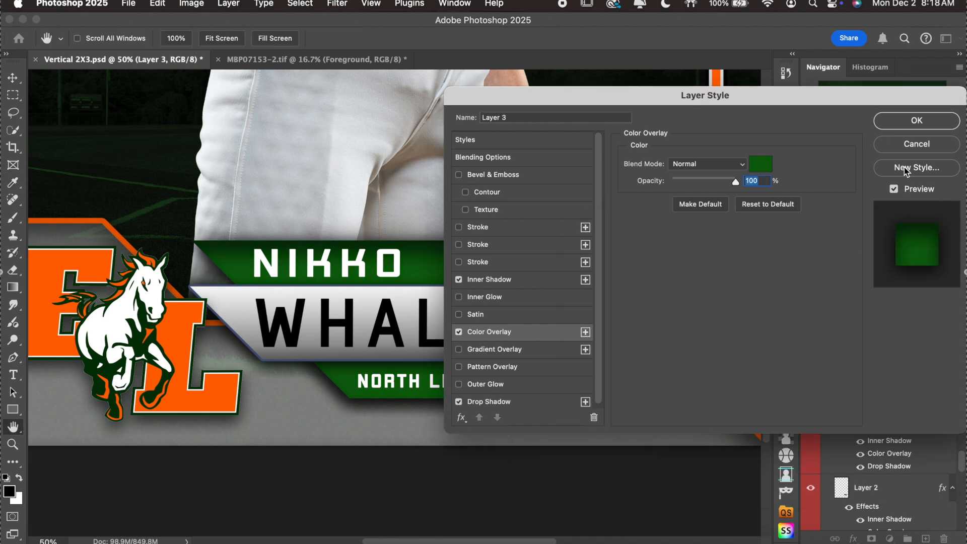
left_click(903, 125)
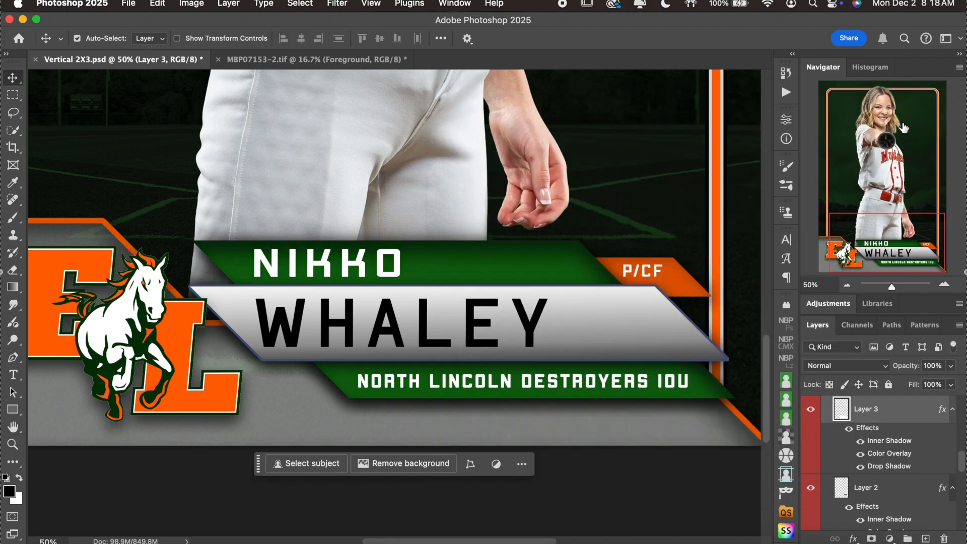
left_click(847, 285)
Zoom in on the nameplate and make Layer 4, the silver name bar, active.
left_click(847, 285)
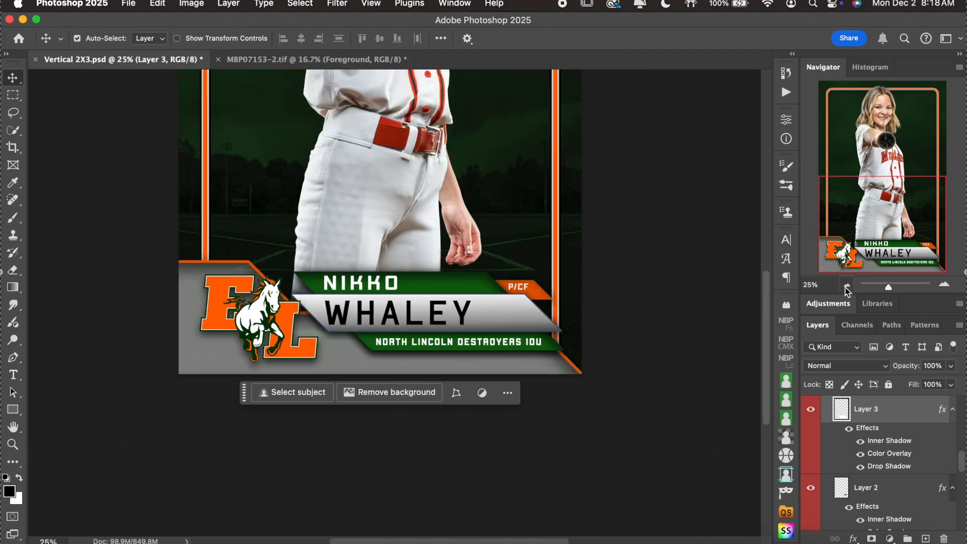
left_click(943, 284)
left_click(944, 284)
key("super+plus")
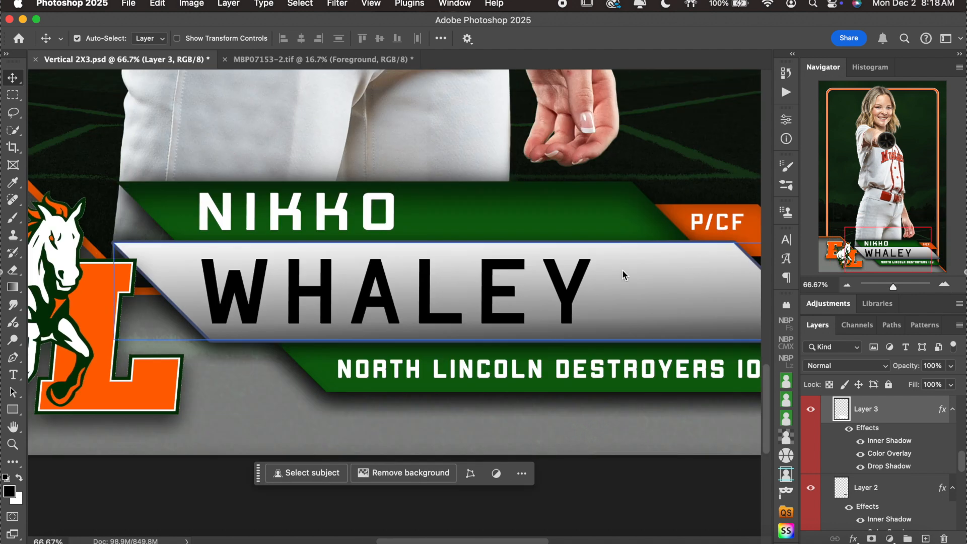
key("alt+bracketright")
Recolour the name bar's stroke to #d75600 from the logo's orange L, then view the whole card.
double_click(902, 445)
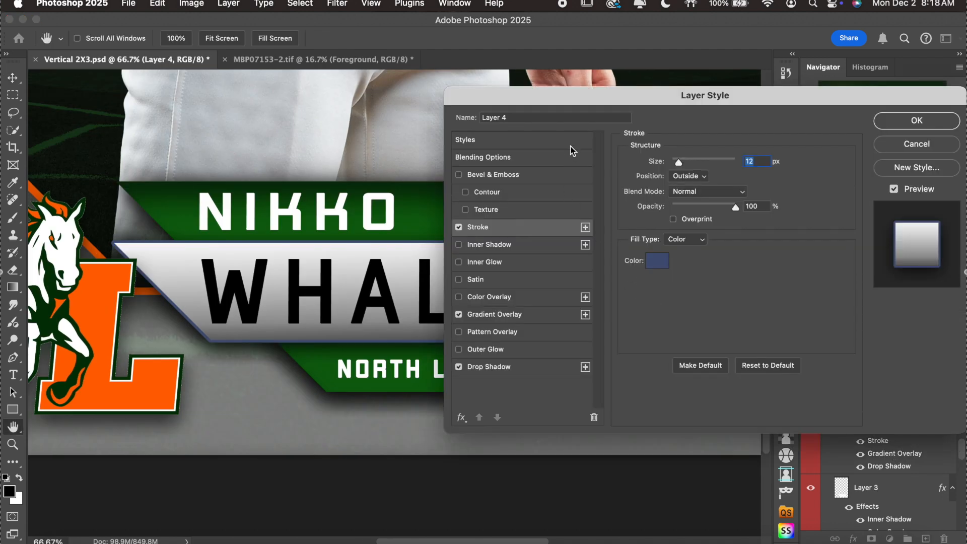
left_click(657, 260)
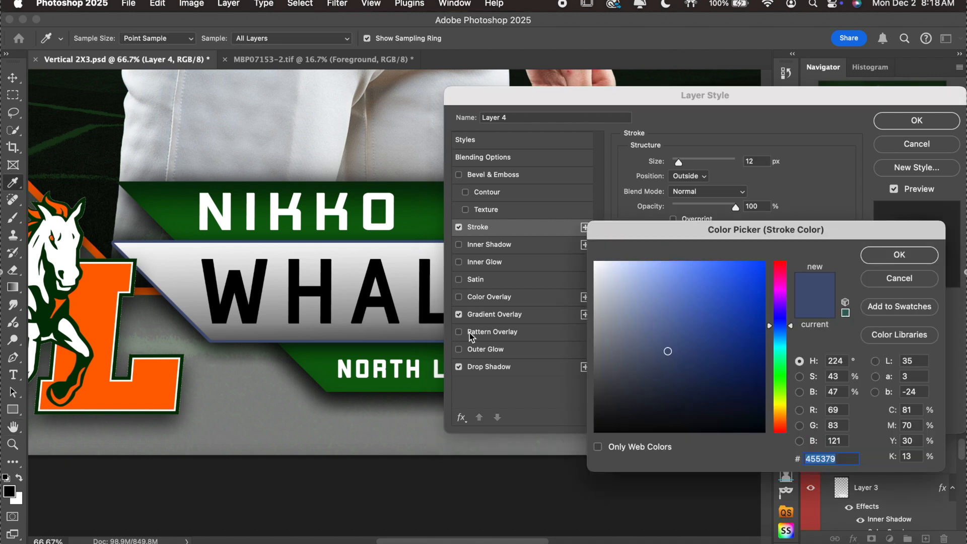
left_click(99, 305)
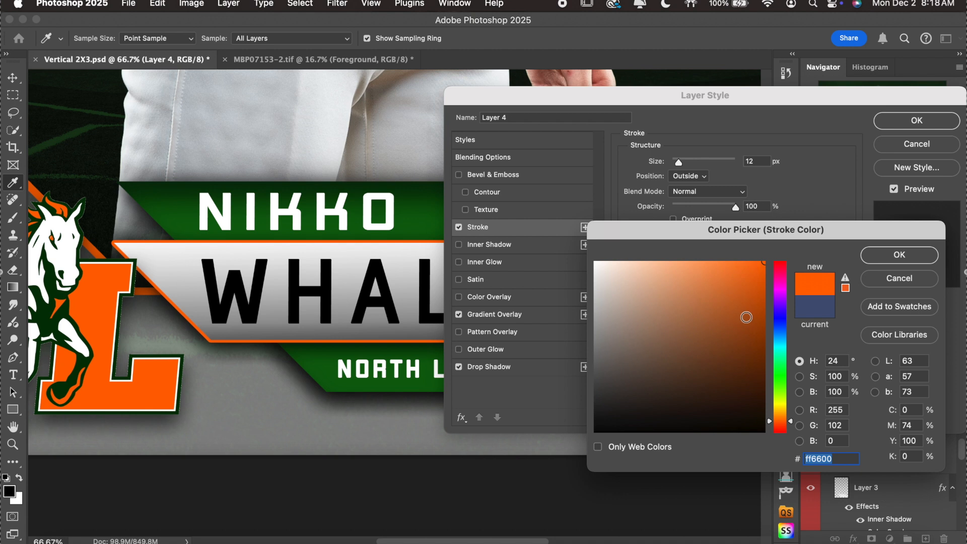
left_click(763, 288)
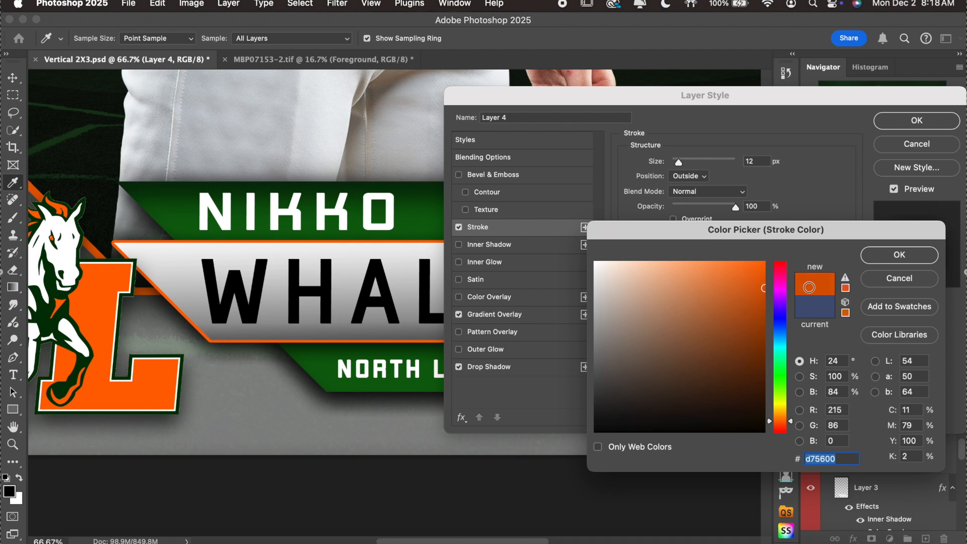
left_click(884, 258)
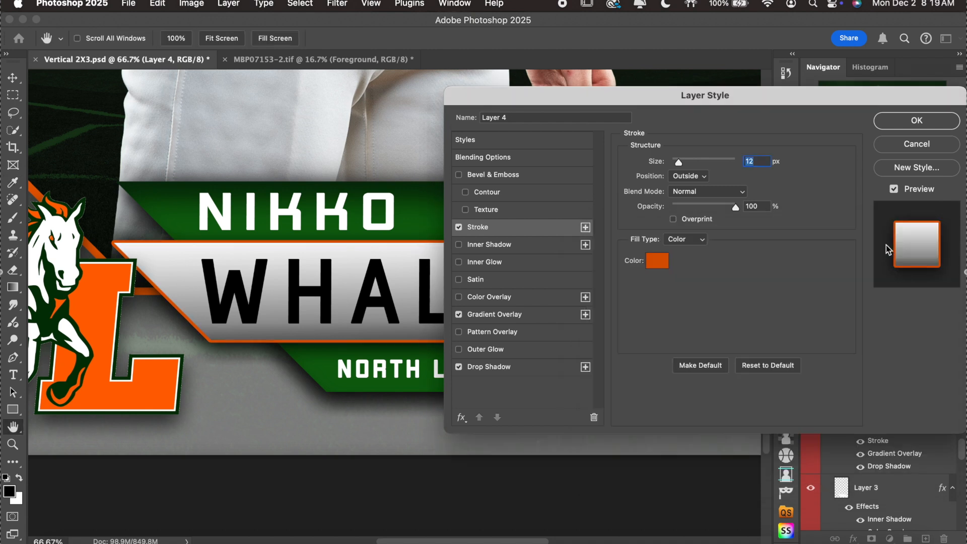
left_click(919, 122)
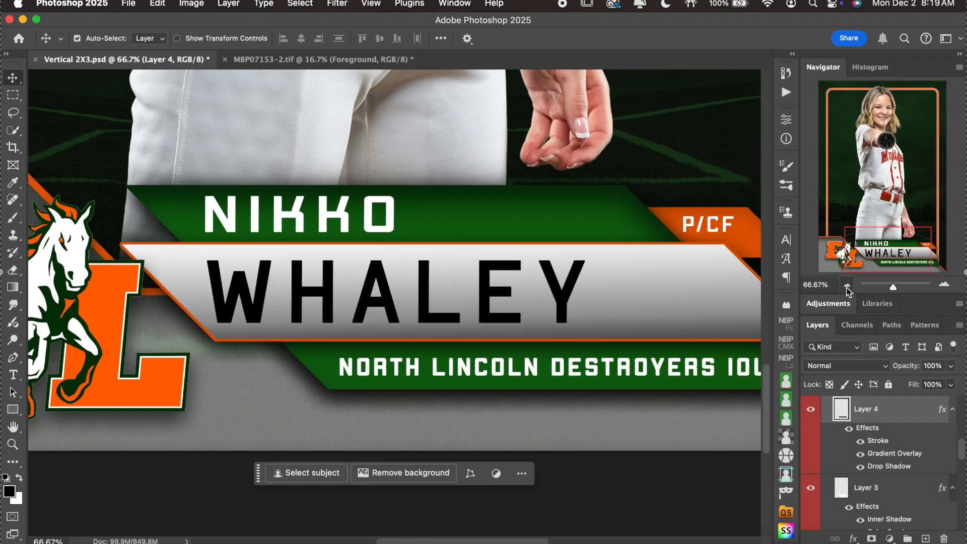
left_click(846, 285)
left_click(847, 286)
left_click(847, 285)
scroll(654, 312, "up", 5)
scroll(654, 313, "down", 5)
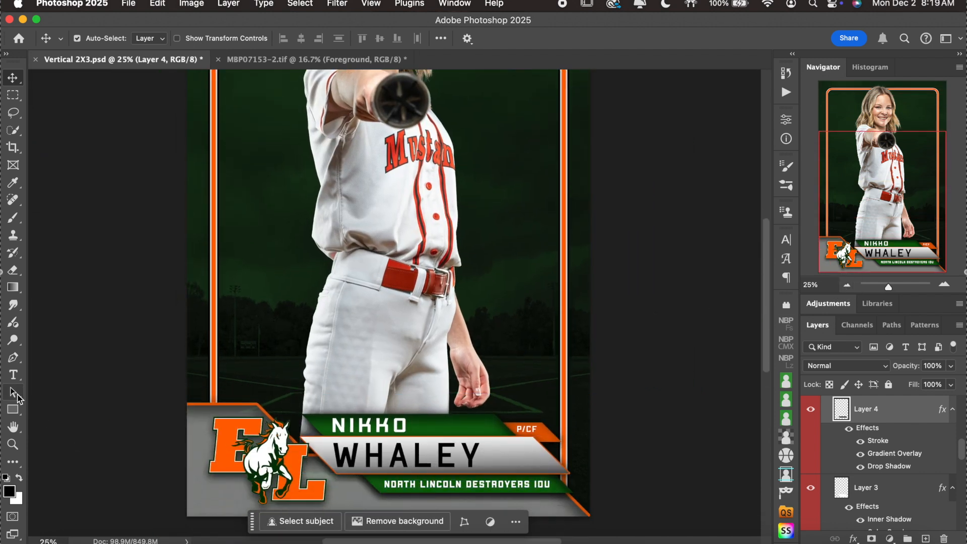
Replace the nameplate's team line text with EAST LINCOLN MUSTANGS.
left_click(13, 374)
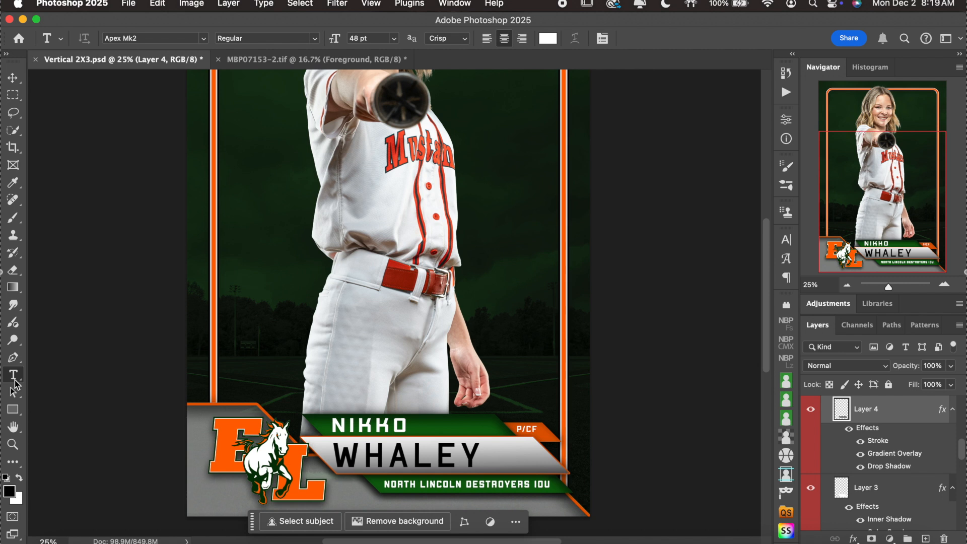
left_click(466, 488)
key("super+a")
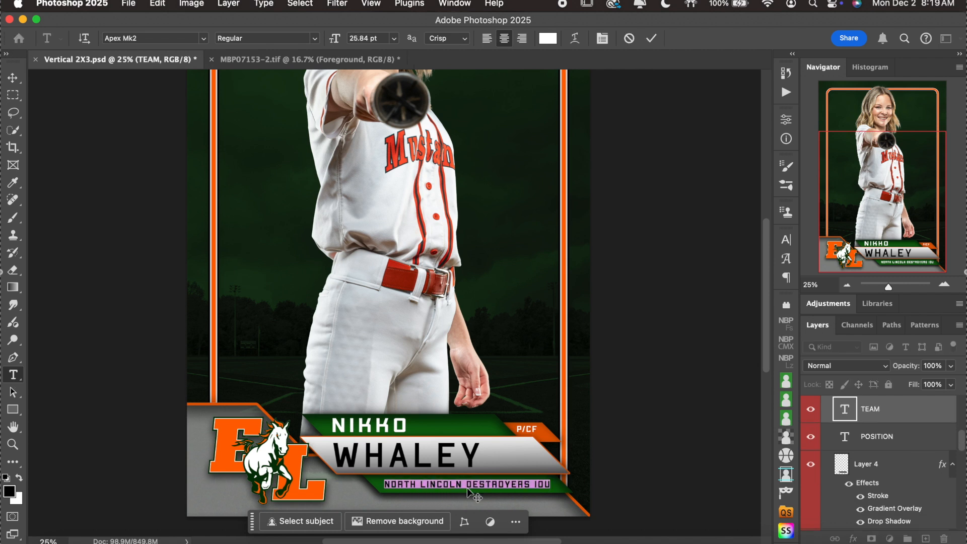
scroll(624, 344, "down", 4)
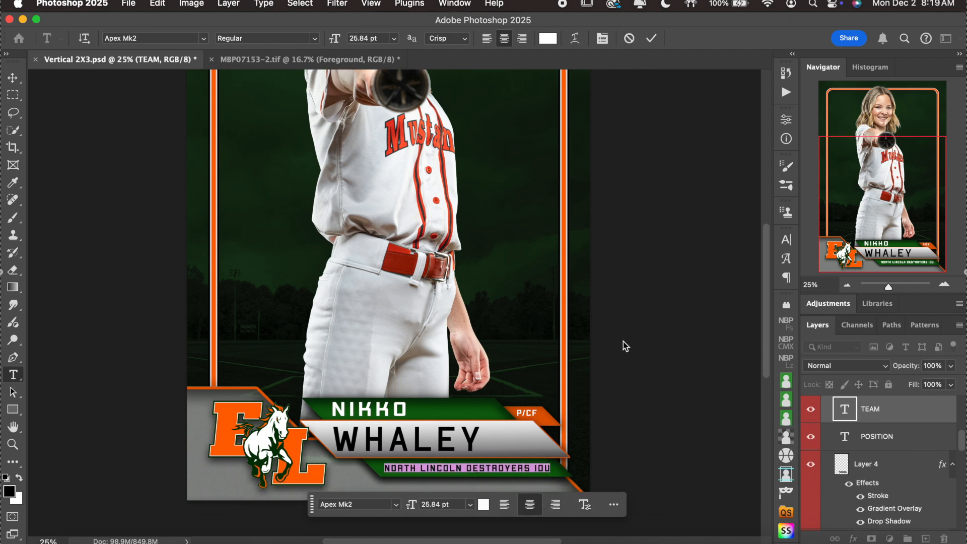
left_click(847, 285)
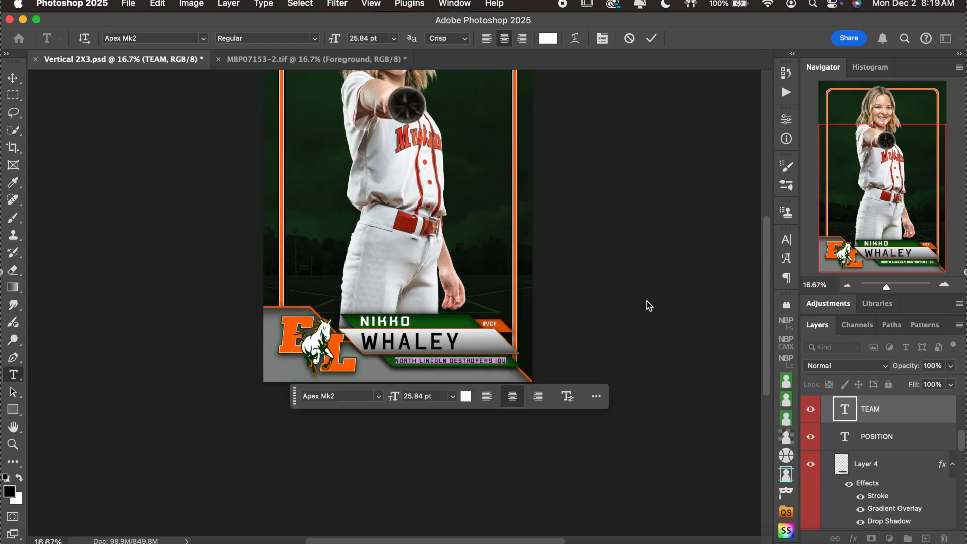
scroll(616, 302, "up", 2)
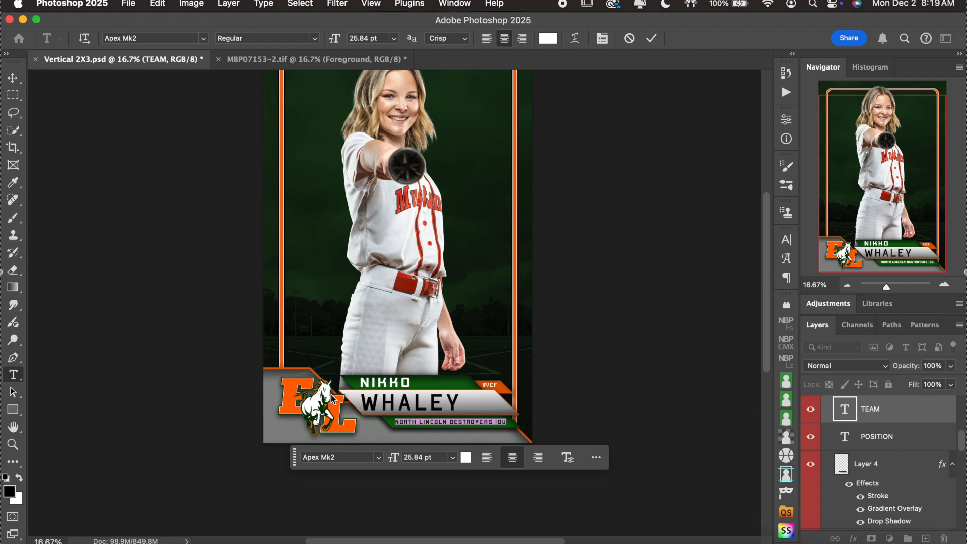
type("EAST LINCOLN MUSTANGS")
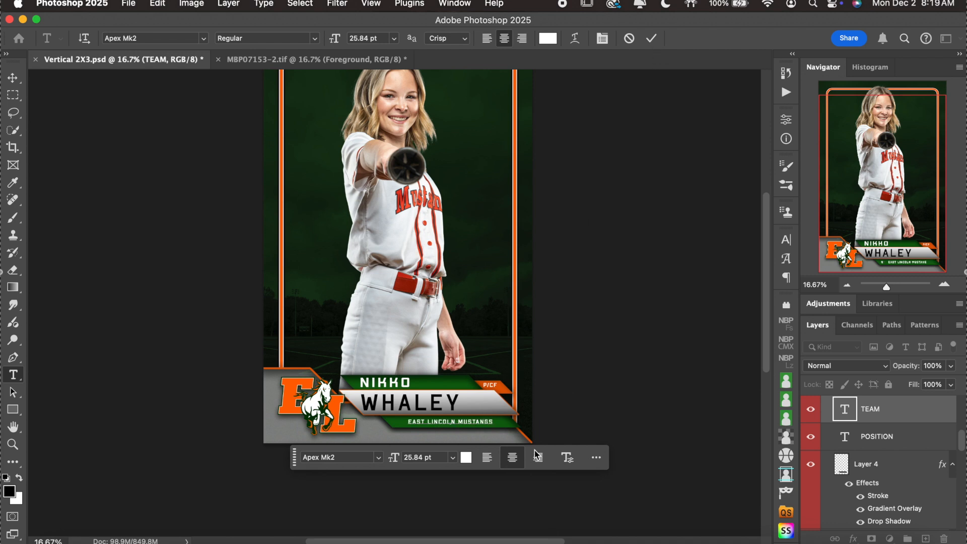
Zoom in on the nameplate and select all of the new team text.
left_click(944, 285)
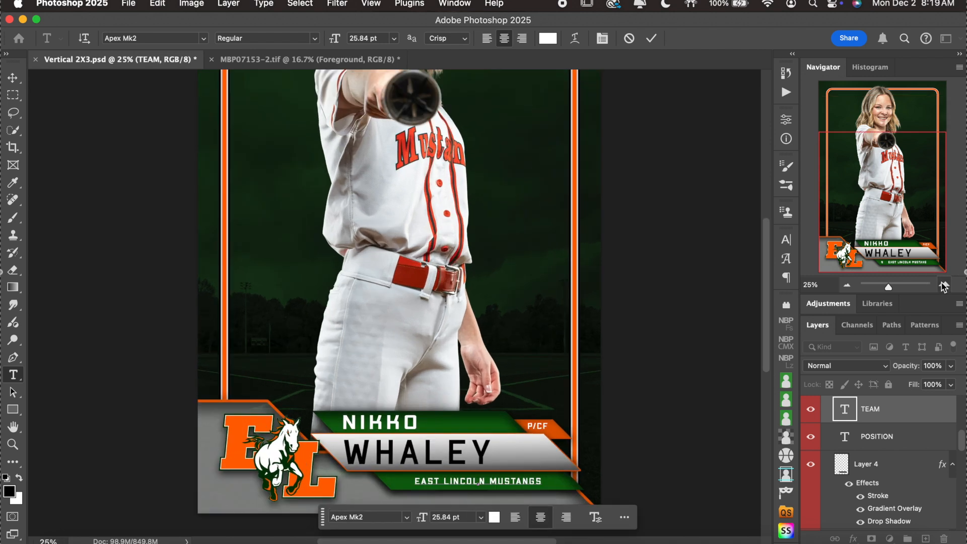
left_click(944, 285)
scroll(649, 298, "down", 5)
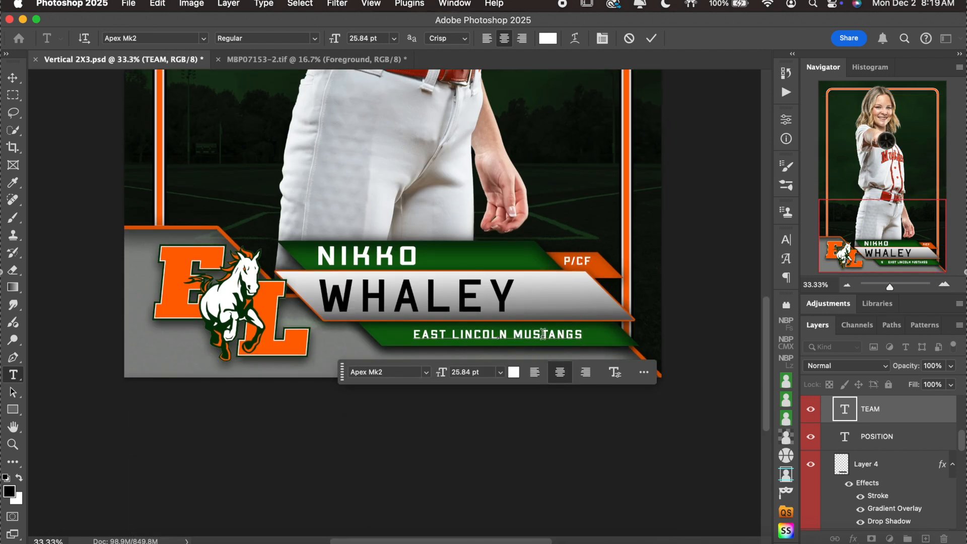
key("super")
key("super")
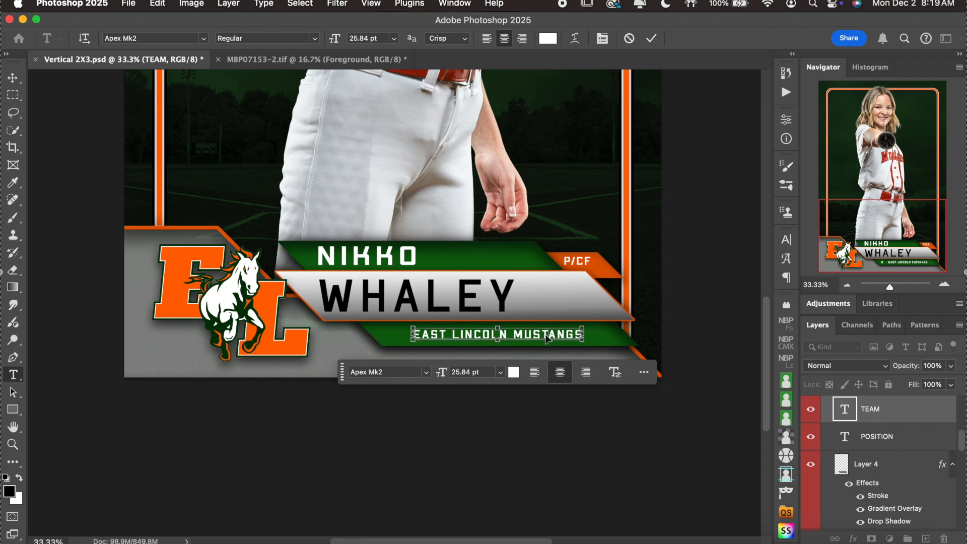
key("super+a")
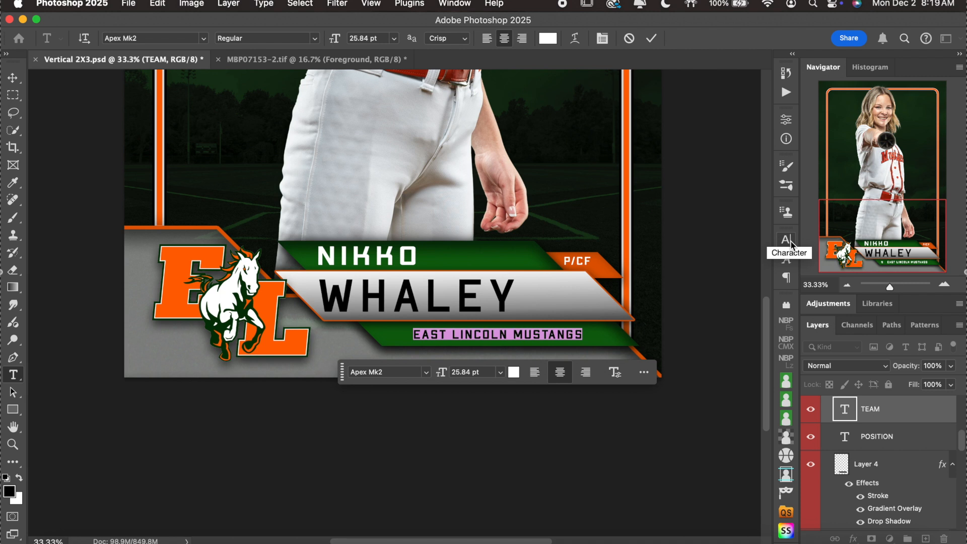
left_click(790, 244)
left_click(790, 244)
Set the EAST LINCOLN MUSTANGS tracking to 300, commit it, and glance at the Safari gallery.
left_click(456, 4)
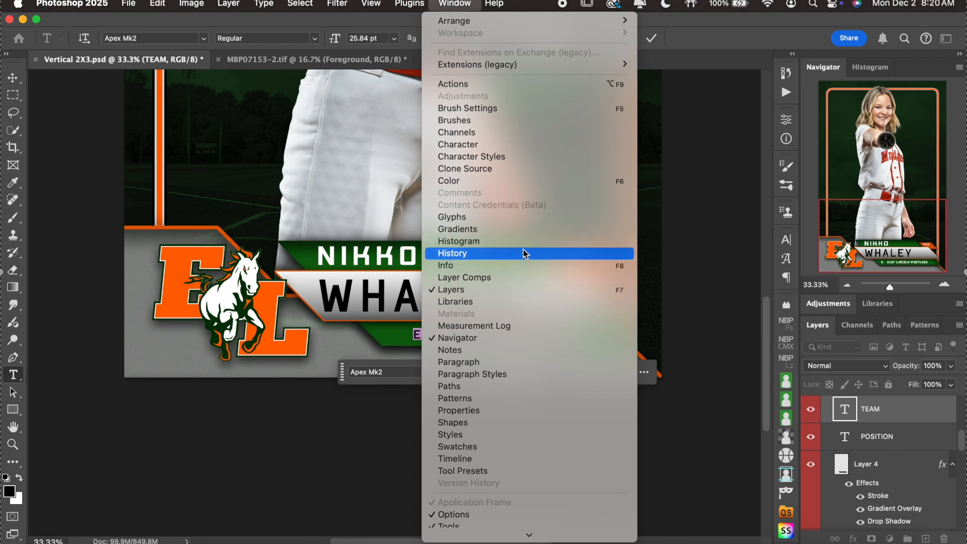
left_click(506, 145)
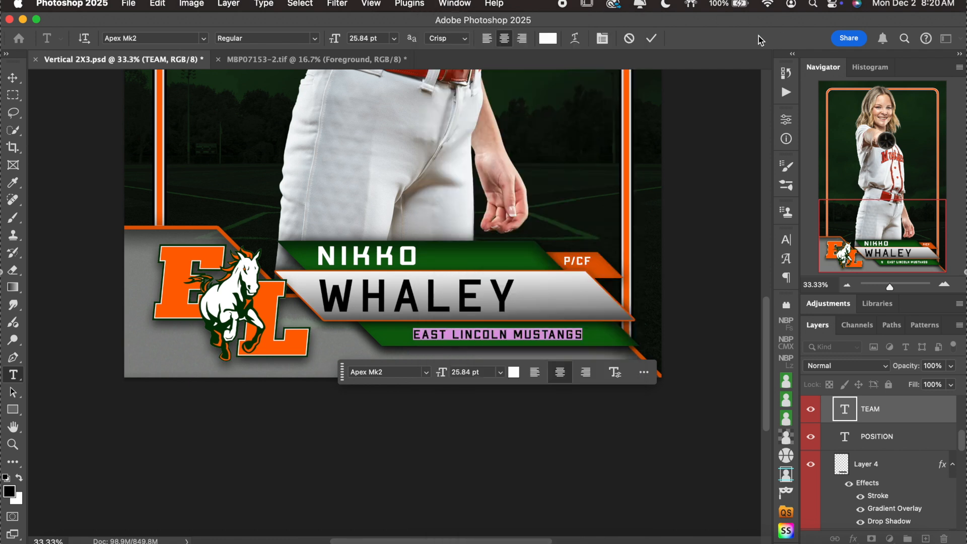
left_click(785, 241)
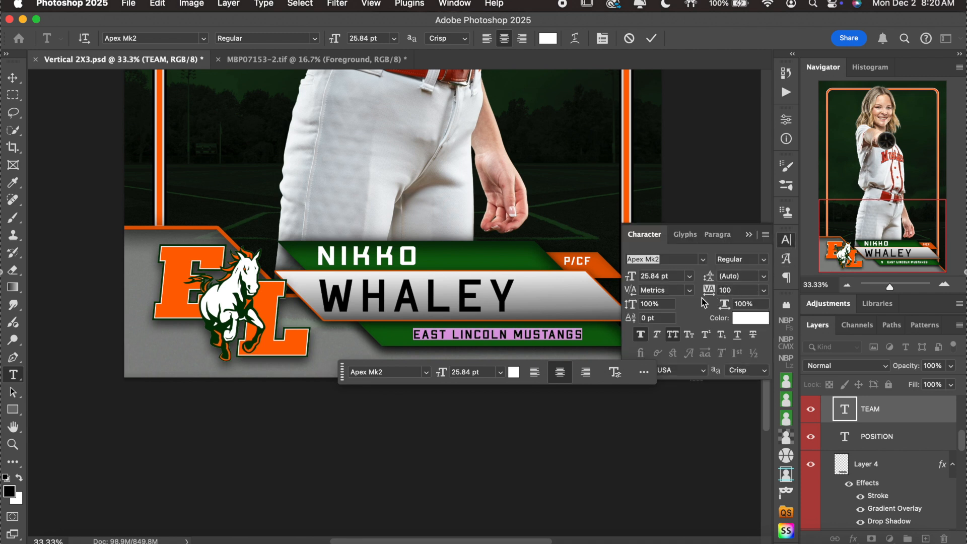
left_click(739, 291)
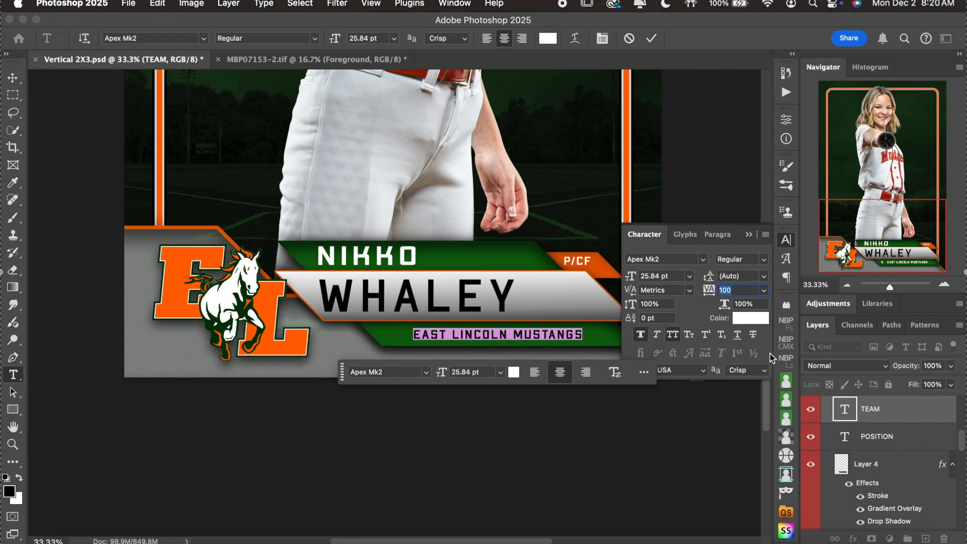
key("Up")
key("Up")
key("Up")
key("Up")
key("Up")
key("Up")
key("Up")
key("Up")
key("Up")
key("Up")
key("Up")
key("Up")
key("Up")
key("Up")
key("Up")
key("Up")
key("Up")
key("Up")
key("Up")
key("Up")
key("Up")
key("Up")
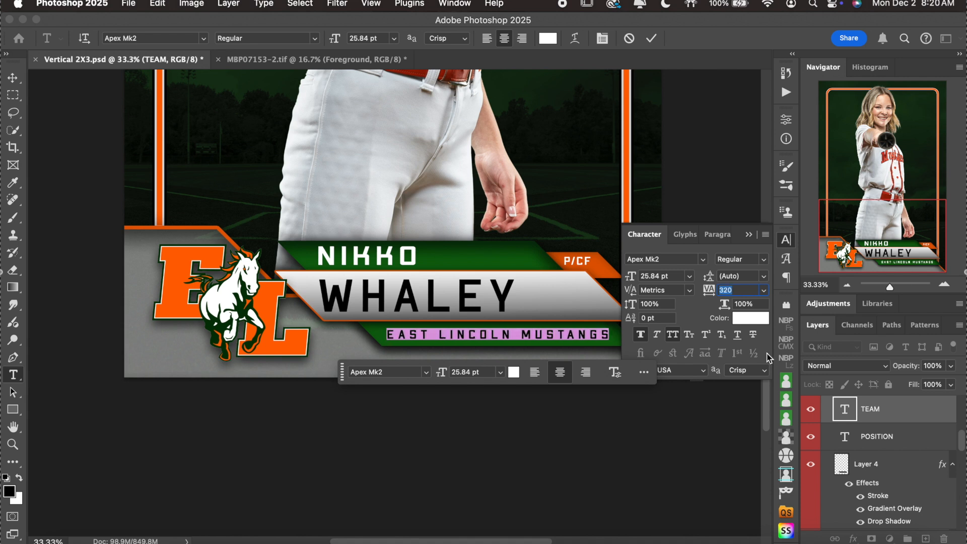
scroll(537, 297, "right", 3)
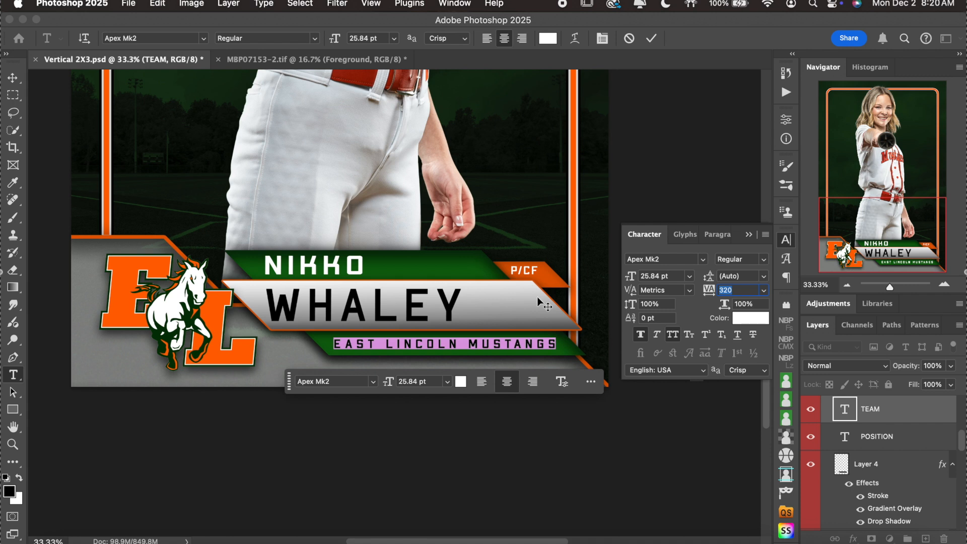
key("Down")
key("Down")
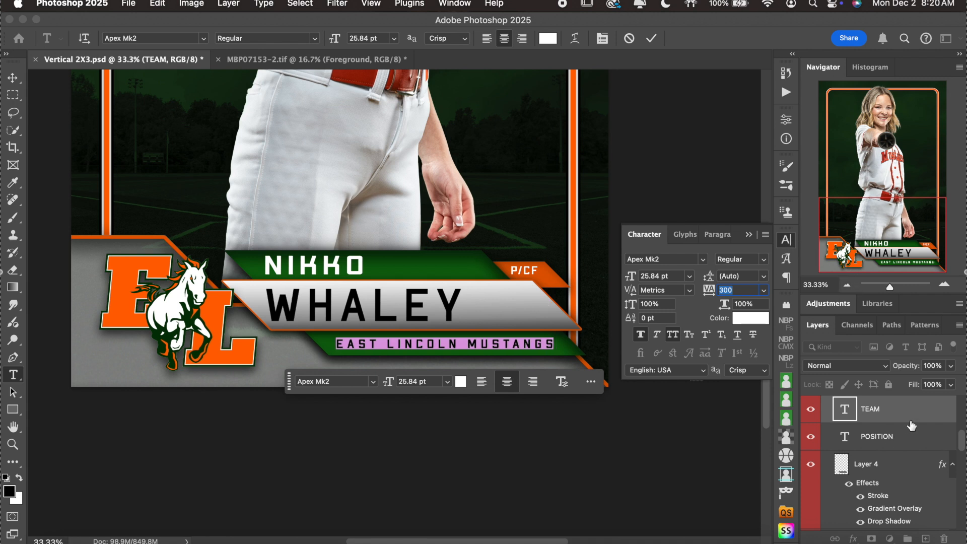
key("super+Return")
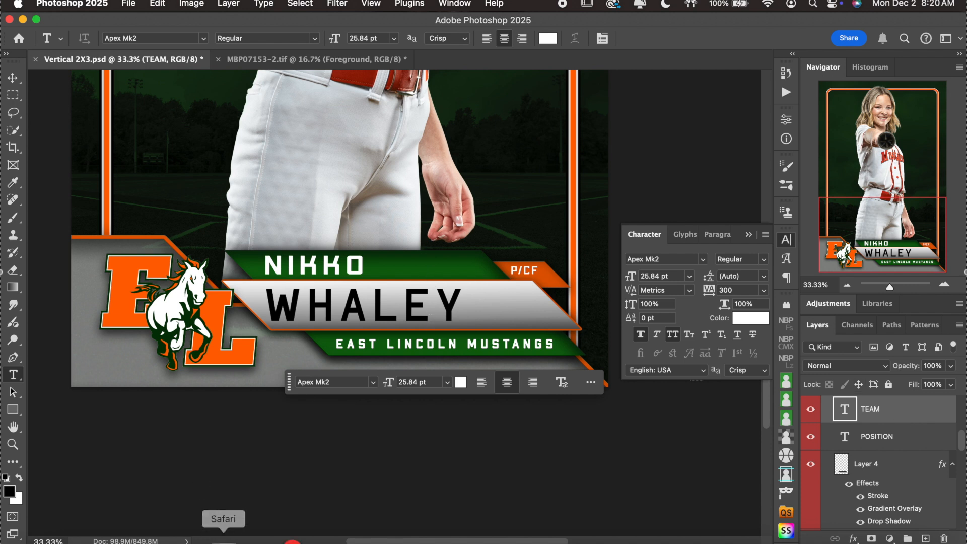
left_click(223, 539)
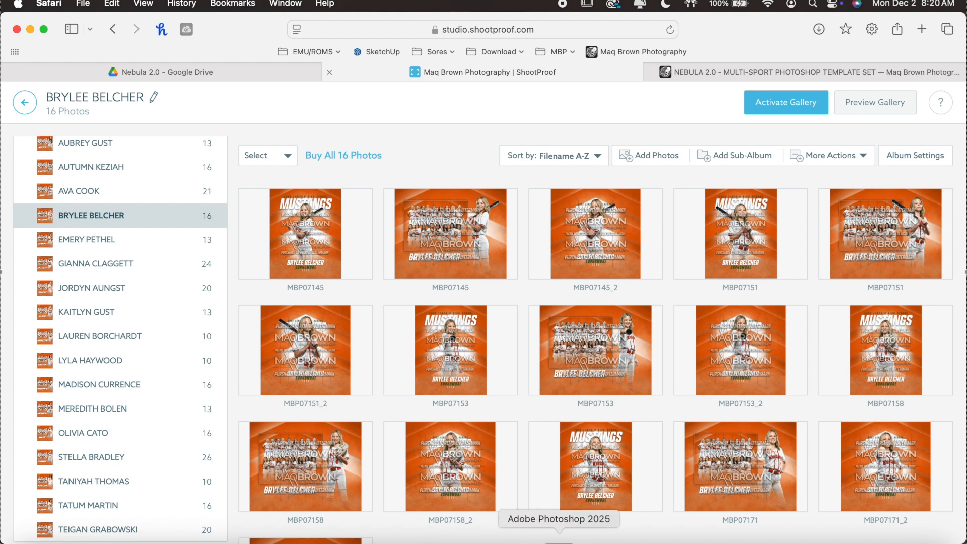
left_click(555, 539)
Replace the placeholder last name with the player's last name and widen its tracking to 260.
left_click(414, 315)
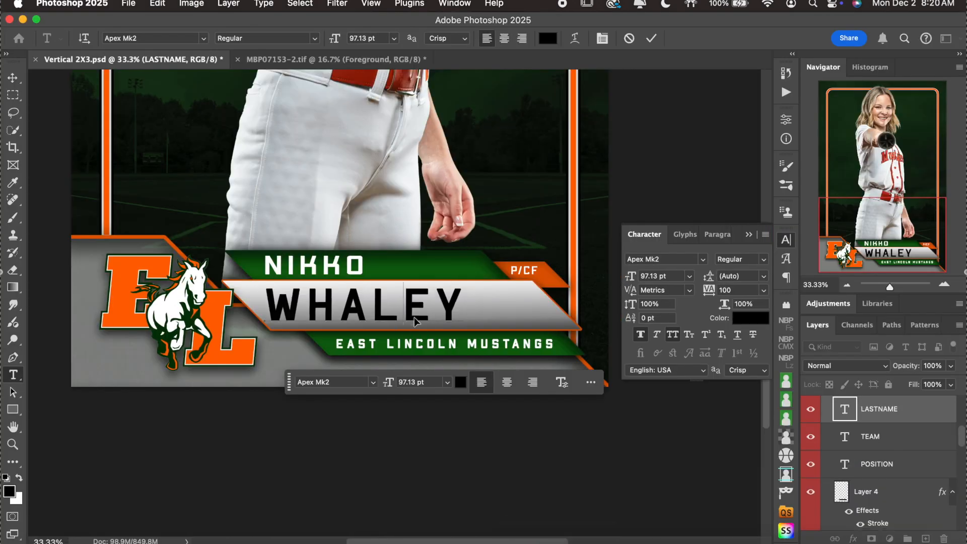
double_click(414, 315)
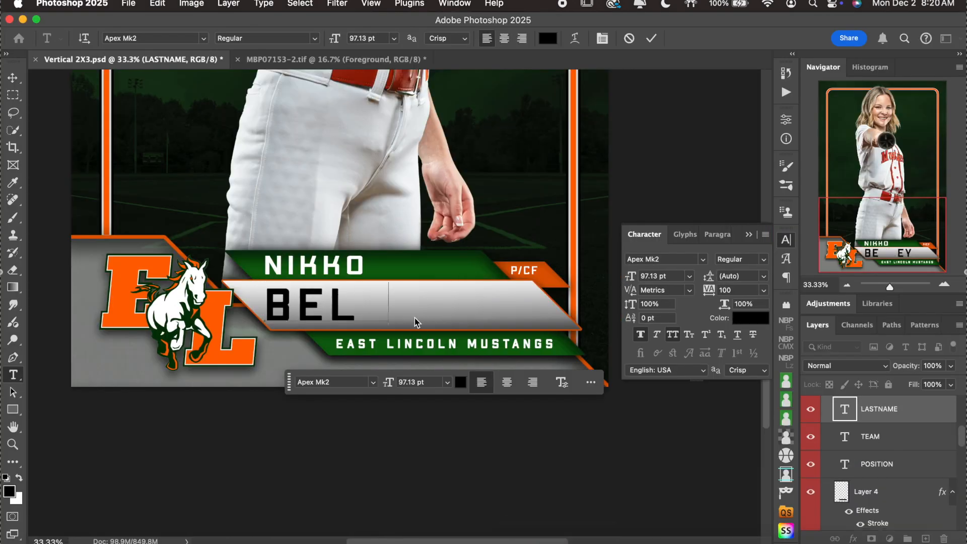
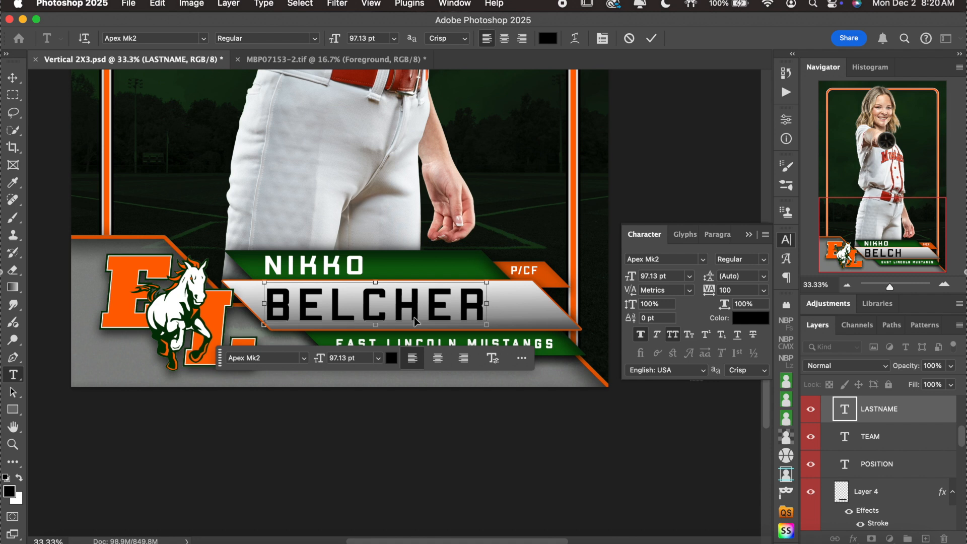
double_click(424, 313)
left_click(743, 290)
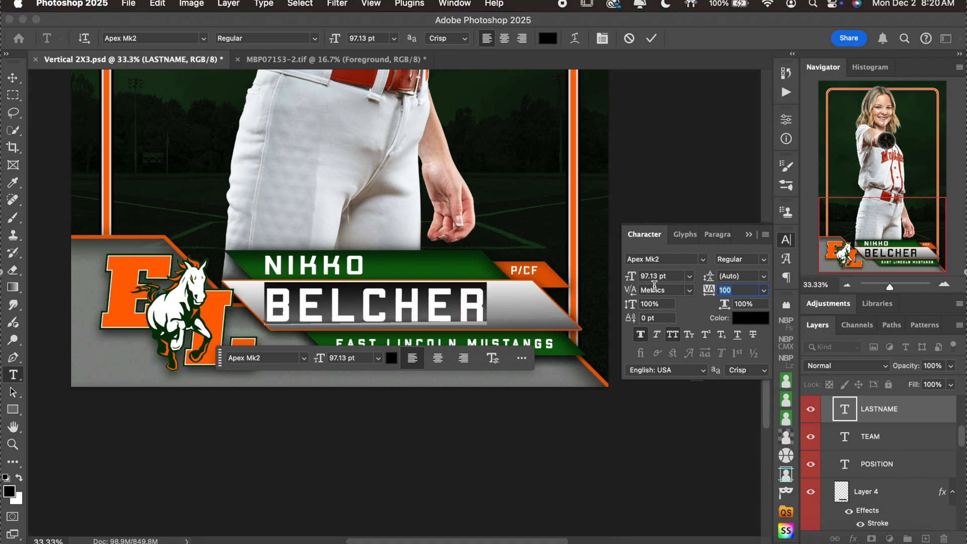
key("Up")
key("Up")
key("Up")
key("Up")
key("Up")
key("Up")
key("Up")
key("Up")
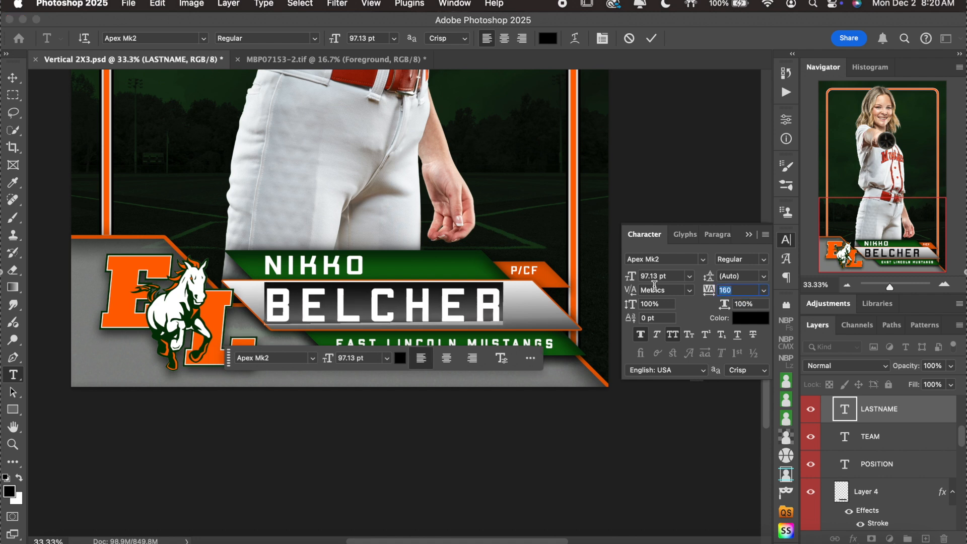
key("Up")
key("Up")
key("Up")
key("Up")
key("Up")
key("Up")
key("Up")
key("Up")
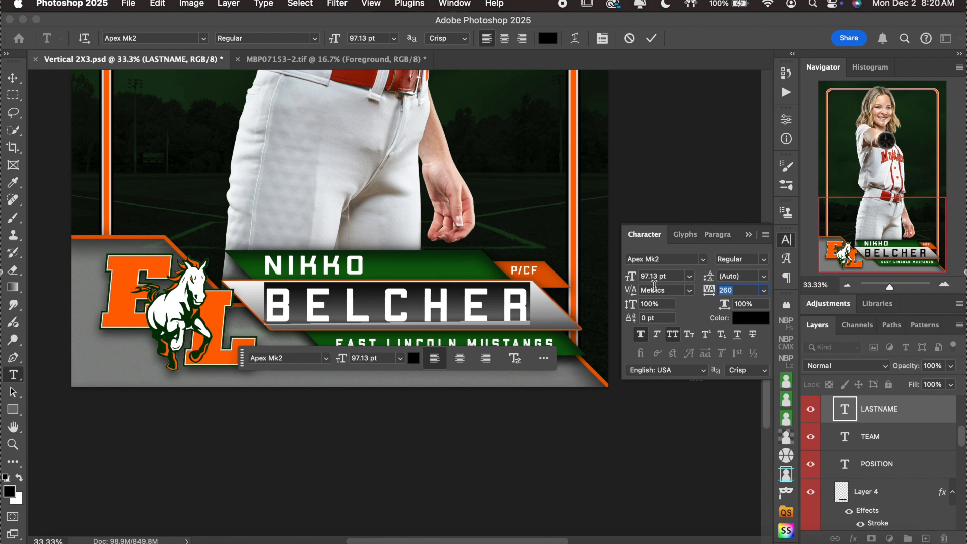
left_click(651, 39)
Replace the placeholder first name with the player's first name and commit it.
double_click(322, 267)
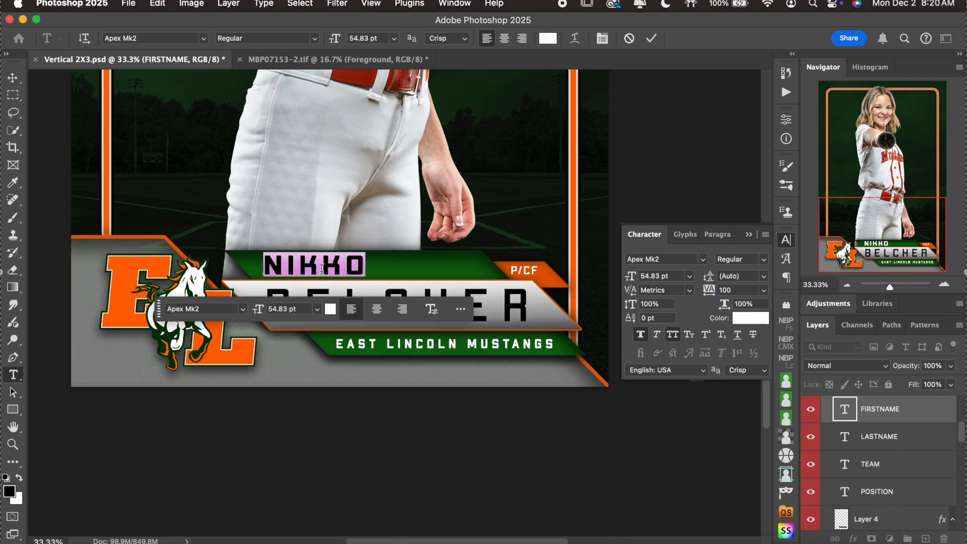
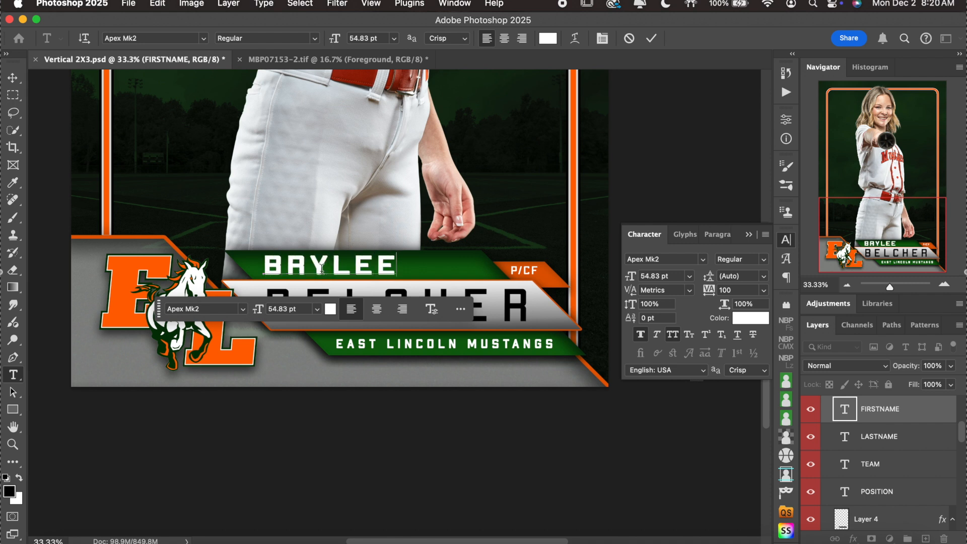
left_click(651, 38)
left_click(221, 535)
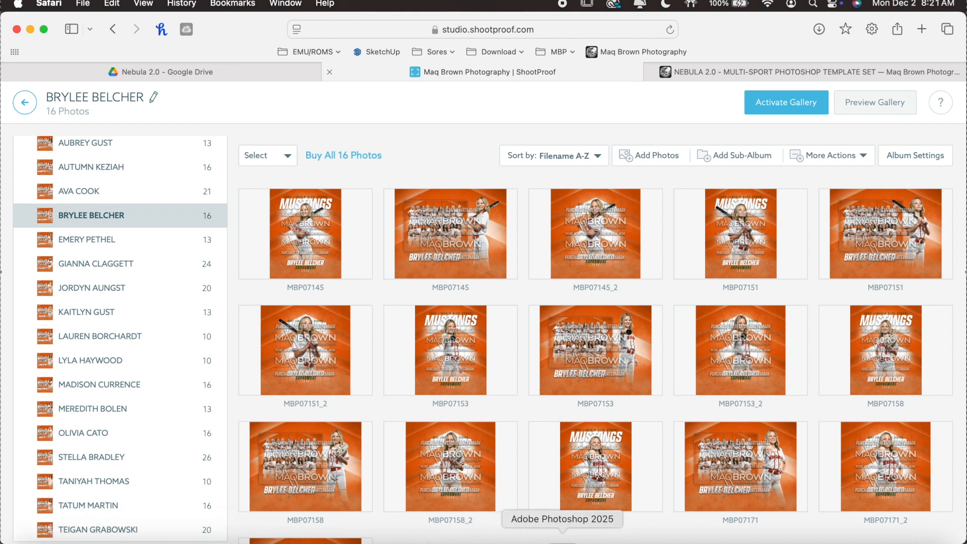
left_click(553, 535)
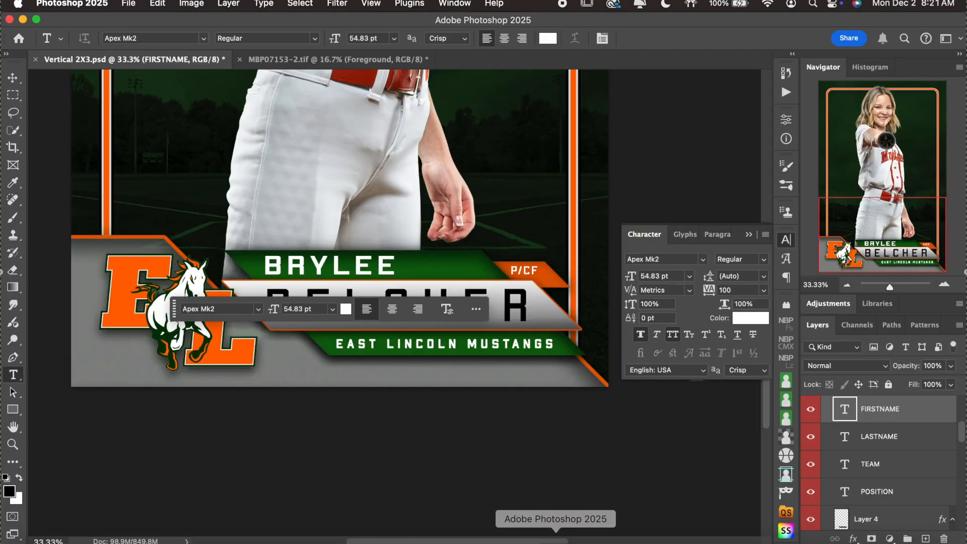
left_click(847, 285)
left_click(846, 284)
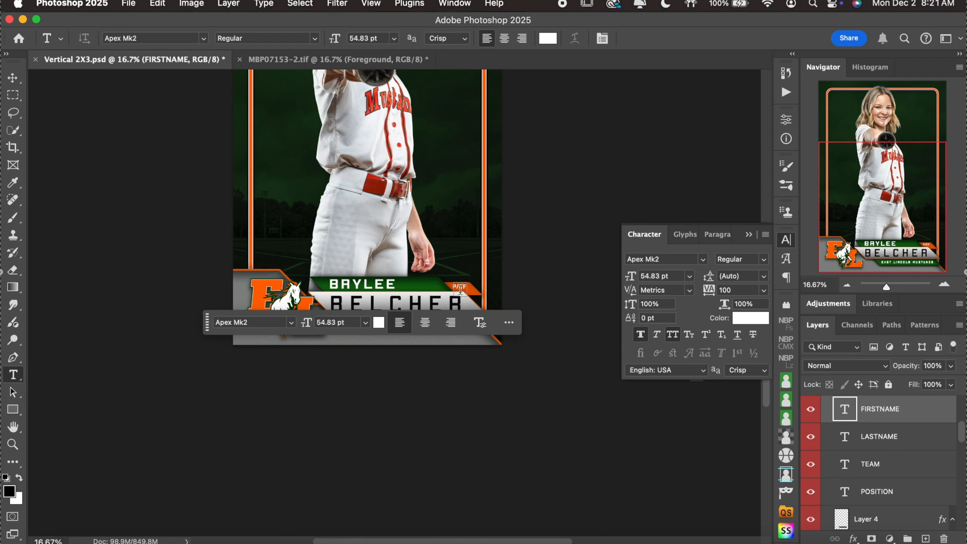
left_click(786, 240)
scroll(895, 444, "up", 3)
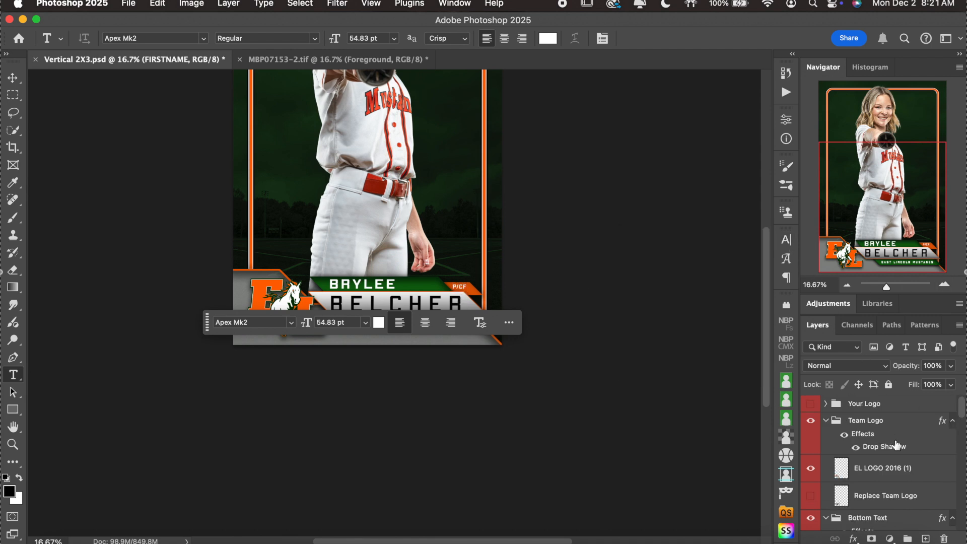
left_click(898, 406)
scroll(684, 272, "up", 6)
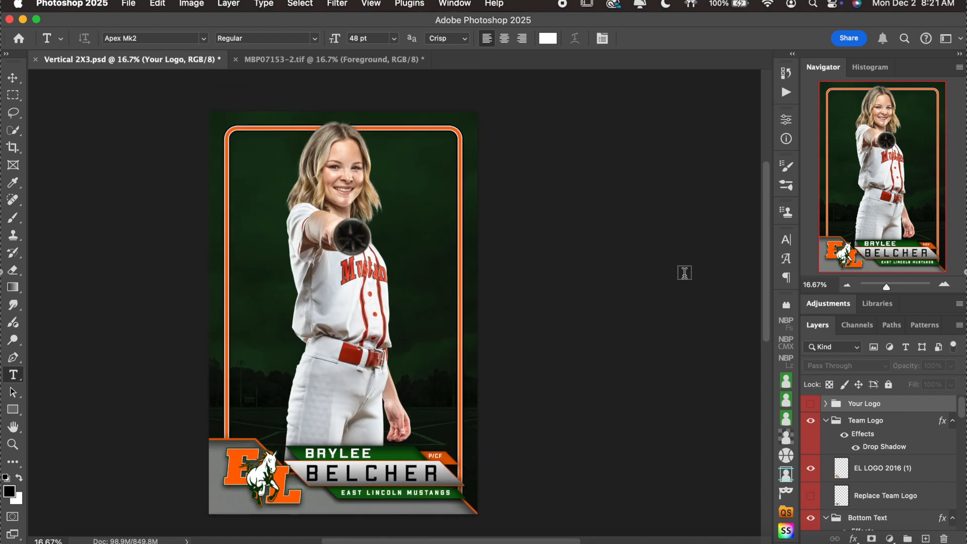
scroll(685, 272, "down", 3)
scroll(684, 272, "up", 1)
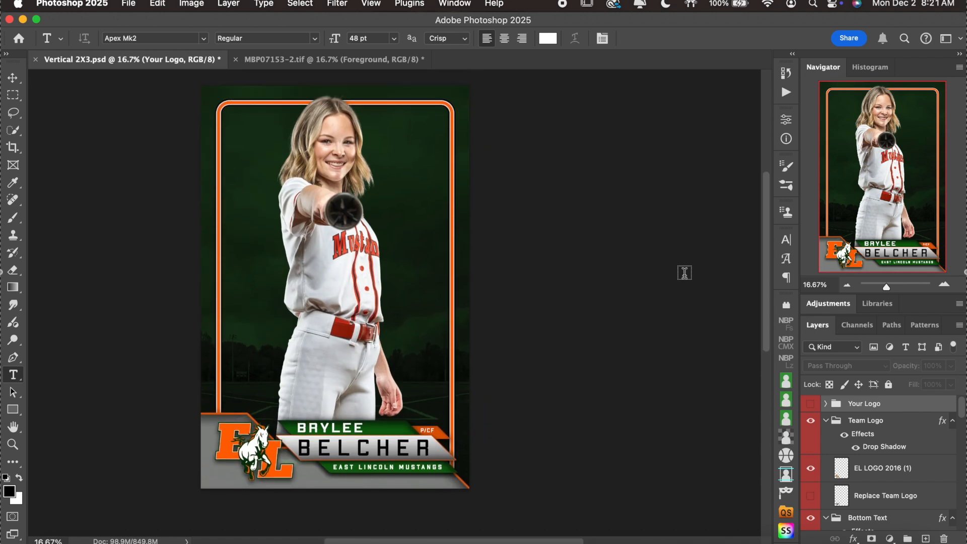
left_click(944, 284)
scroll(609, 309, "down", 5)
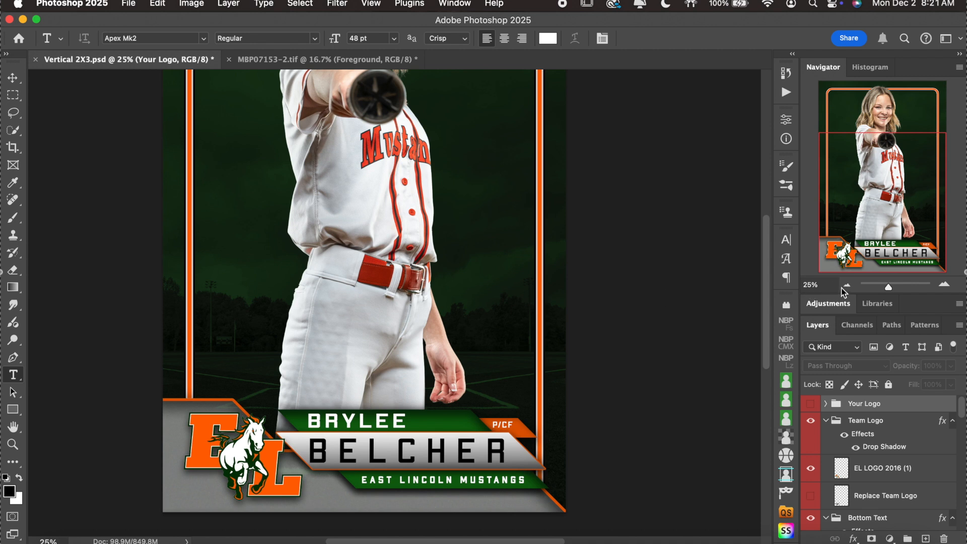
left_click(843, 287)
scroll(700, 276, "up", 1)
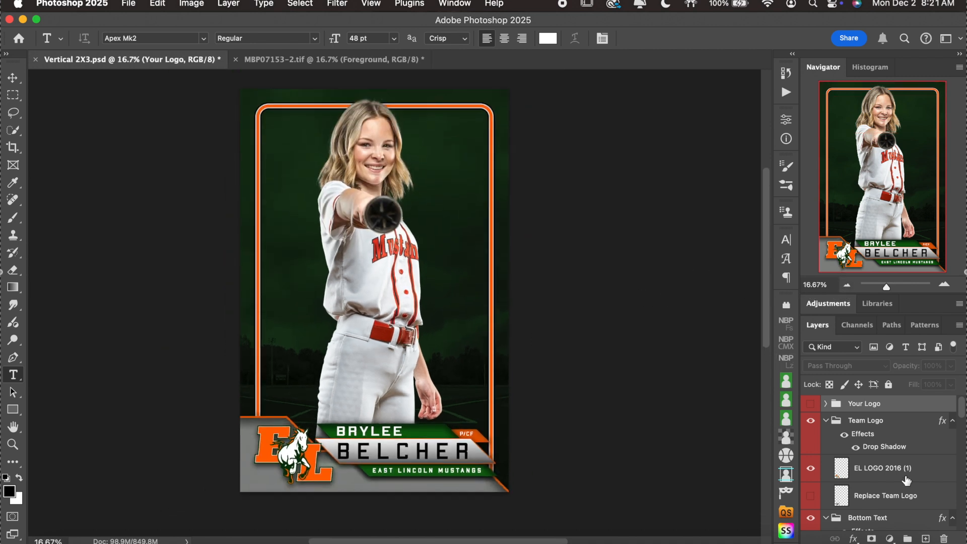
scroll(906, 481, "down", 10)
scroll(906, 481, "up", 5)
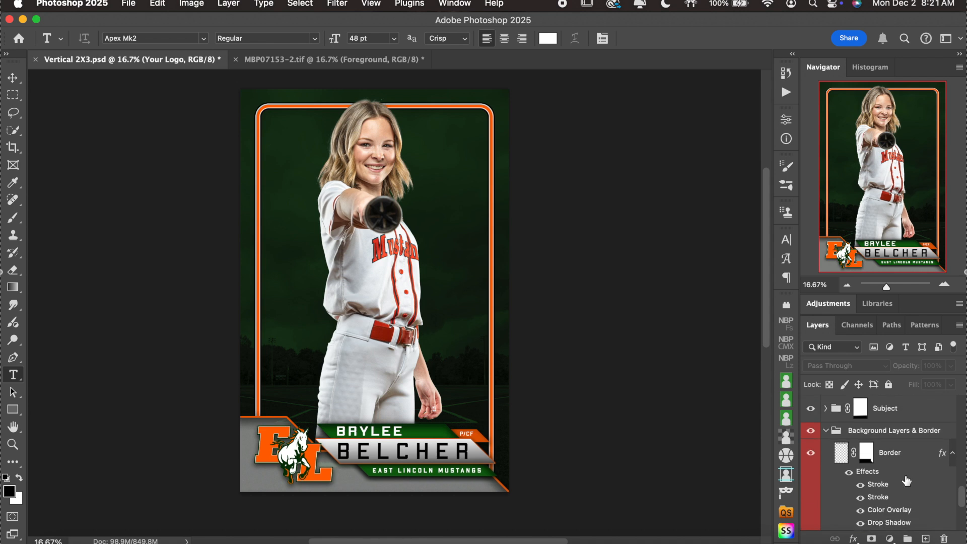
scroll(866, 453, "down", 3)
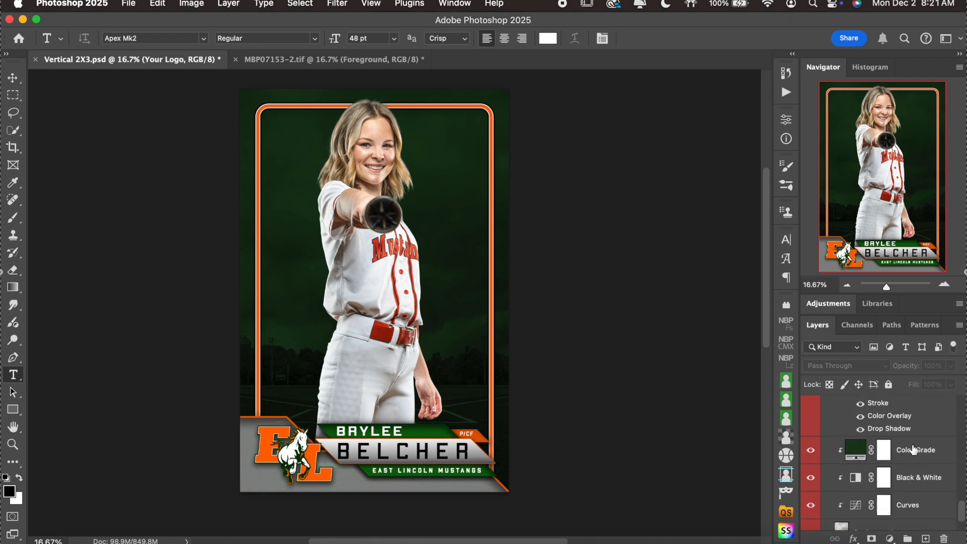
scroll(913, 449, "up", 3)
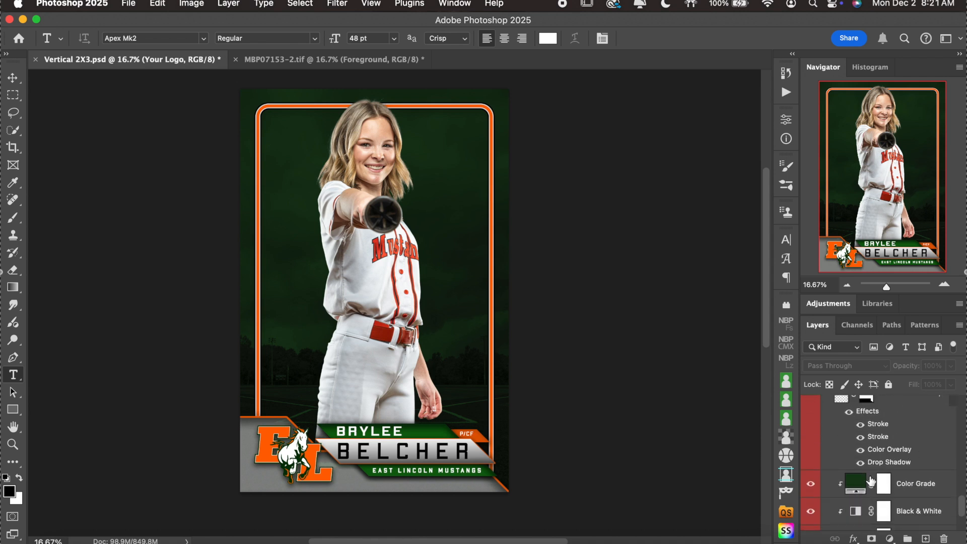
double_click(858, 487)
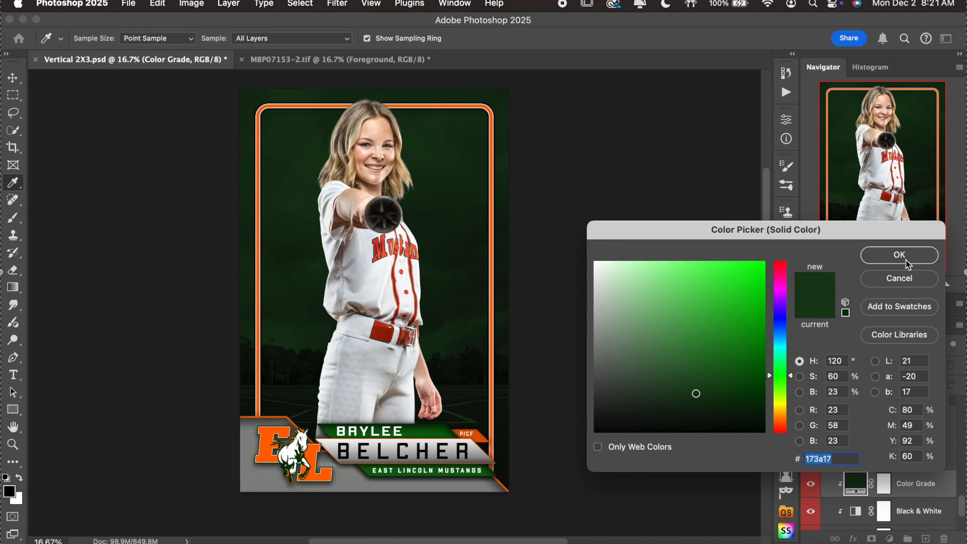
left_click(901, 279)
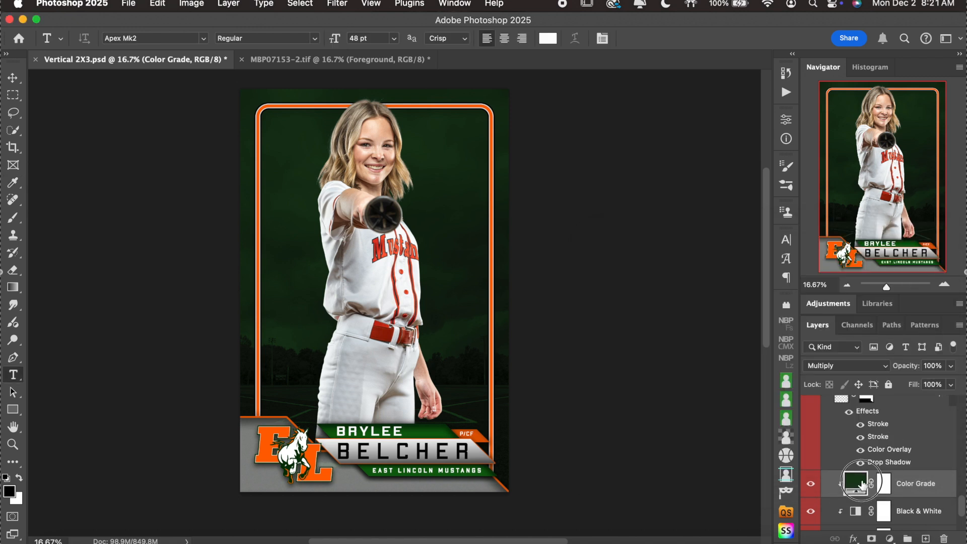
double_click(863, 484)
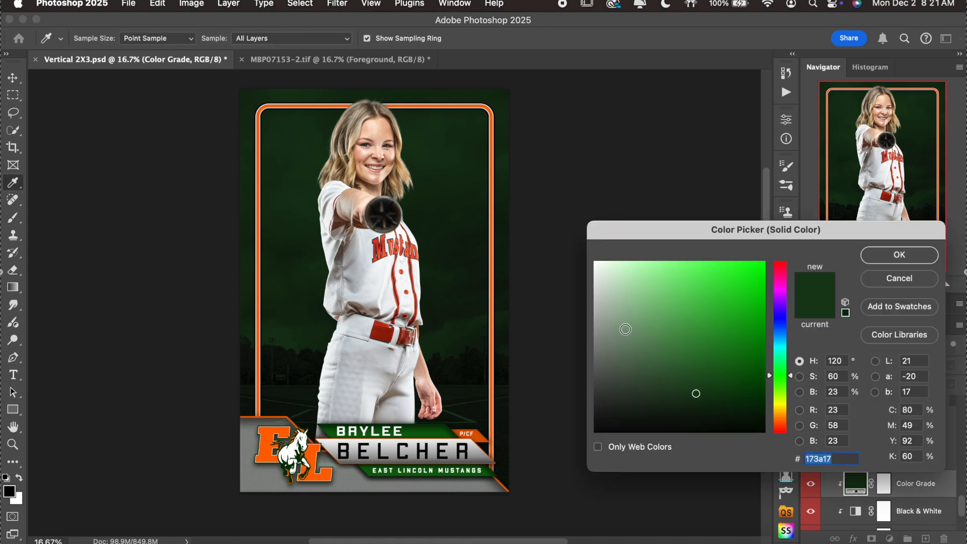
left_click(890, 279)
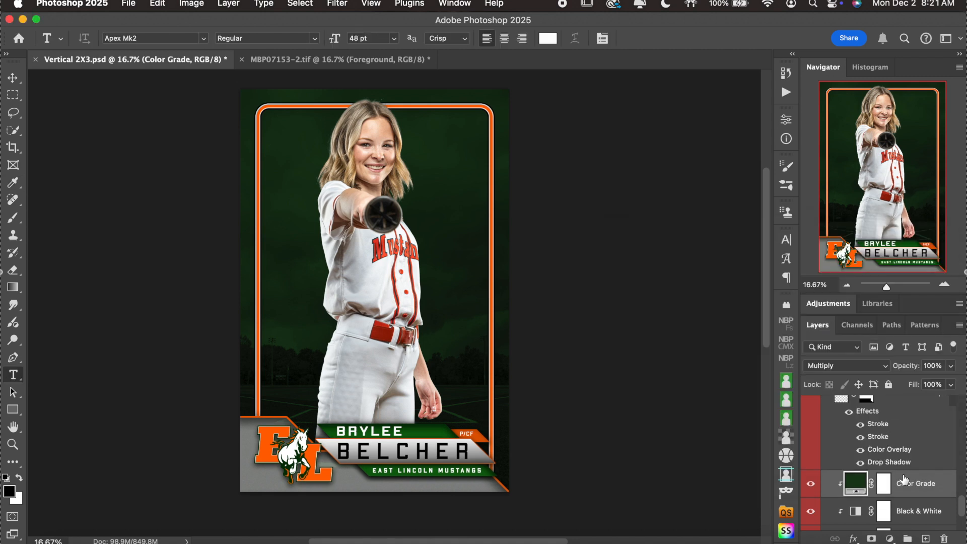
scroll(904, 479, "down", 5)
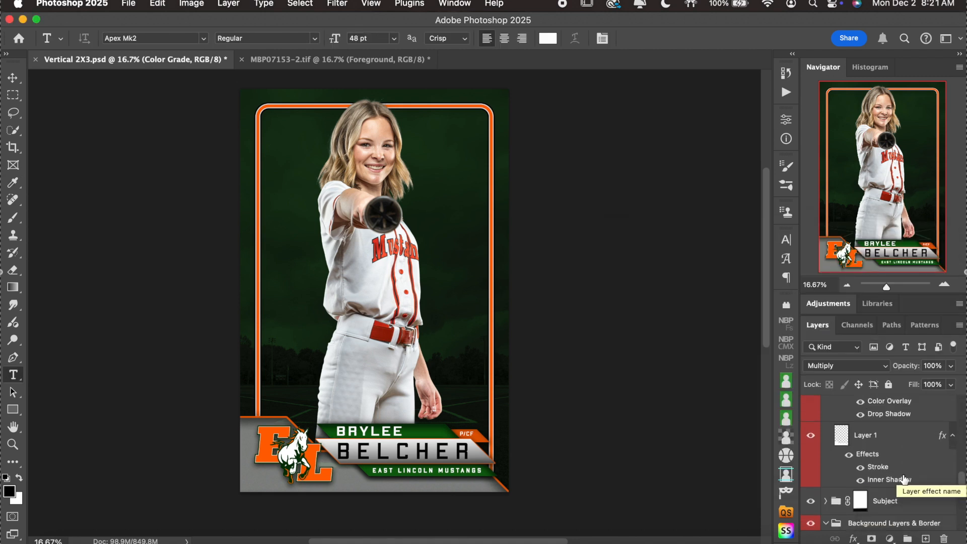
left_click(899, 443)
Copy Layer 1's stroke and inner shadow layer style for pasting elsewhere.
right_click(898, 443)
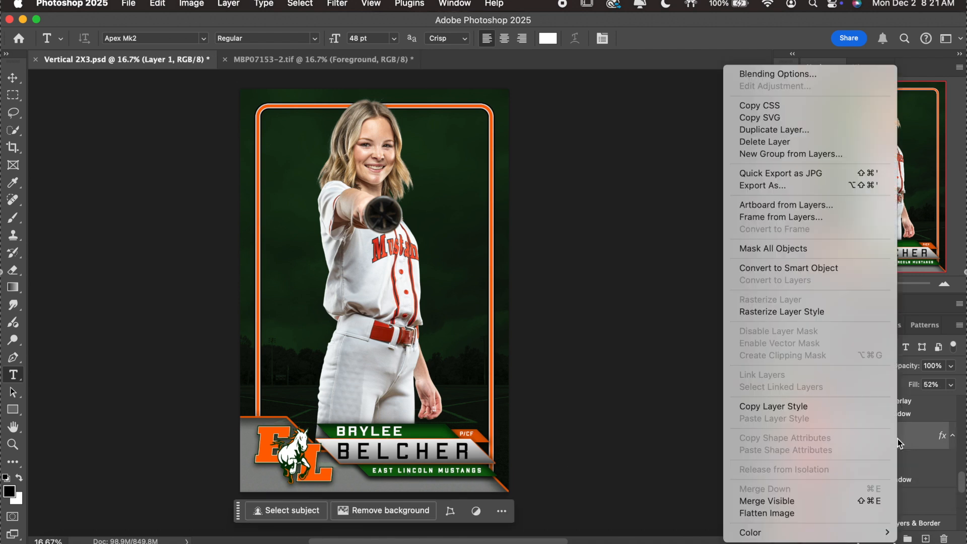
left_click(809, 409)
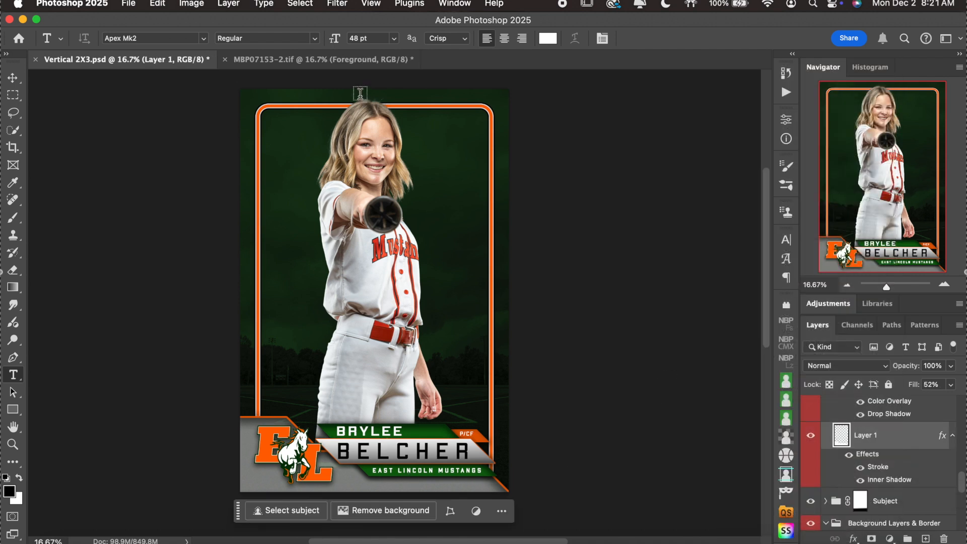
left_click(325, 61)
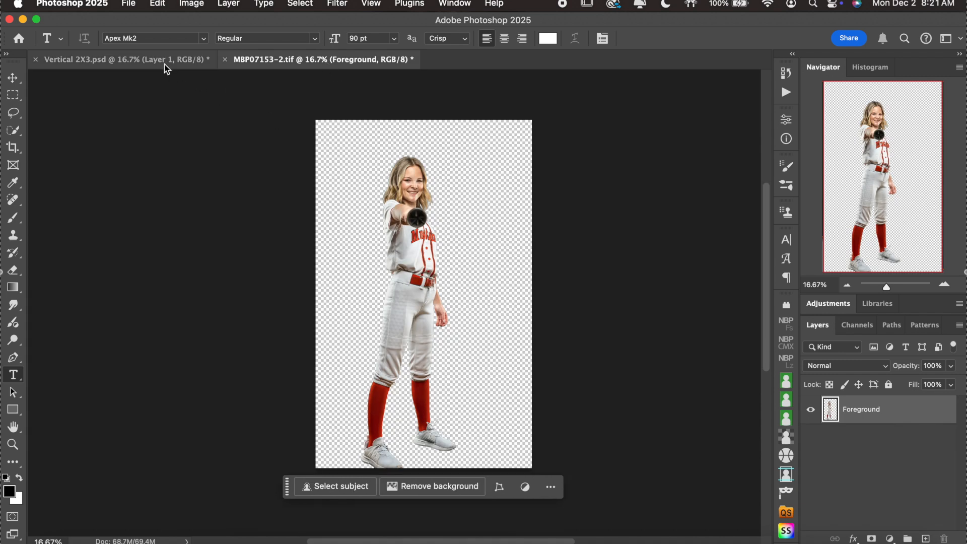
left_click(162, 61)
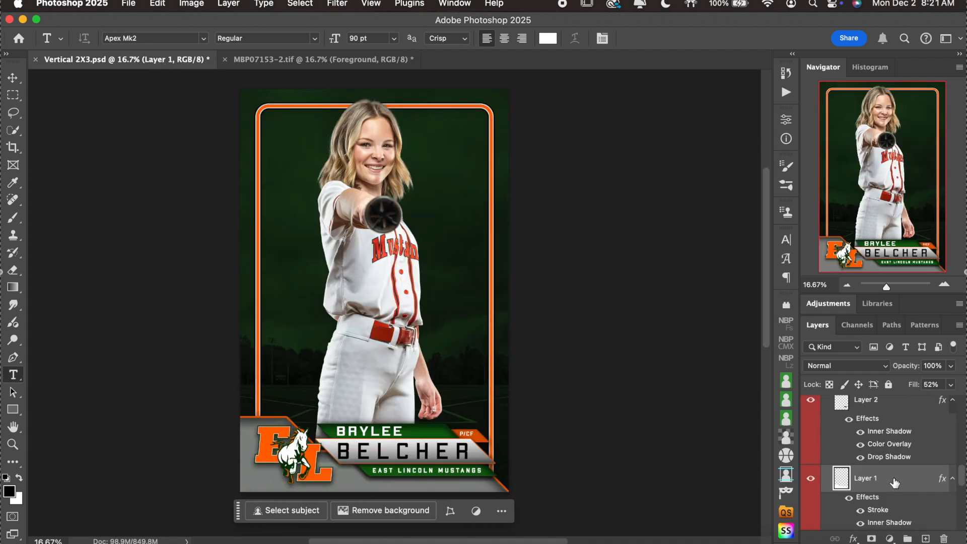
right_click(893, 481)
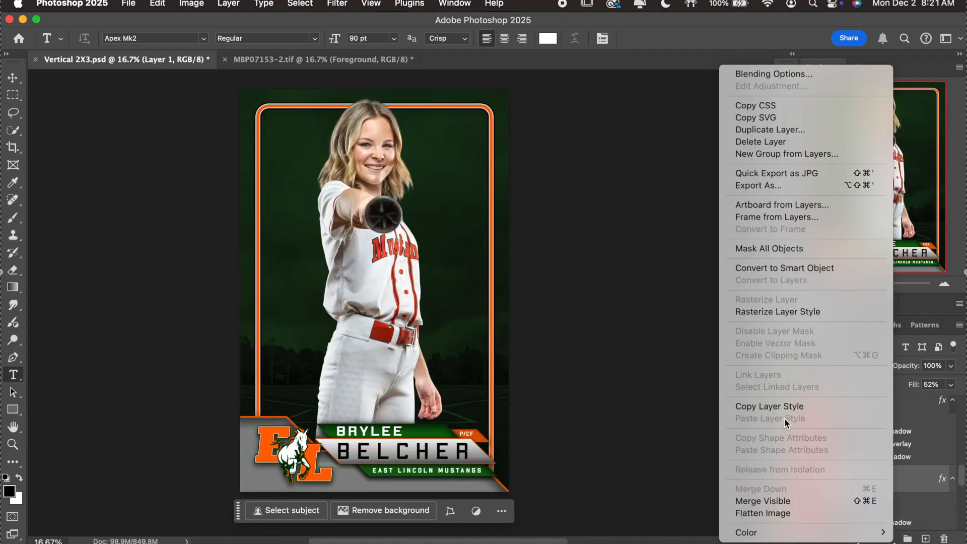
left_click(660, 408)
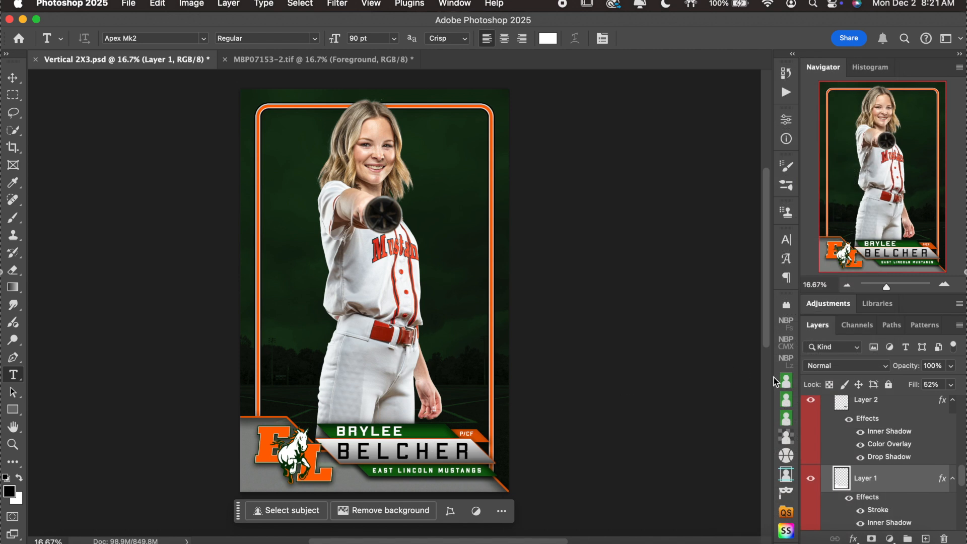